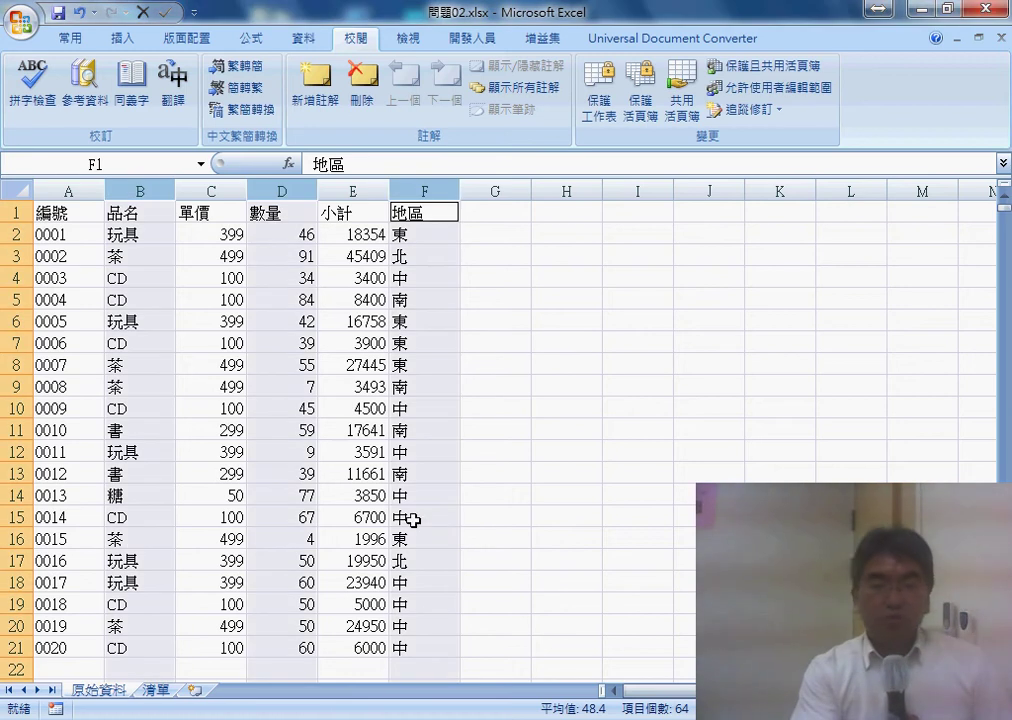
Step: Delete the stray 茶 entry in cell B31
{"action": "scroll", "coordinate": [143, 476], "scroll_direction": "down", "scroll_amount": 3}
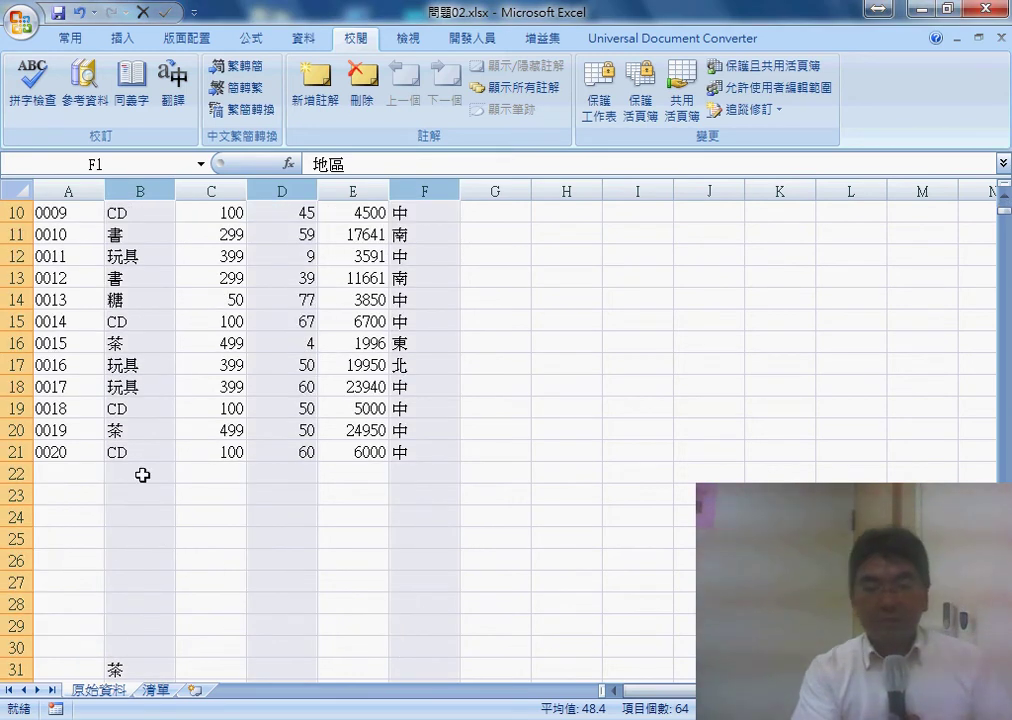
{"action": "left_click", "coordinate": [143, 476]}
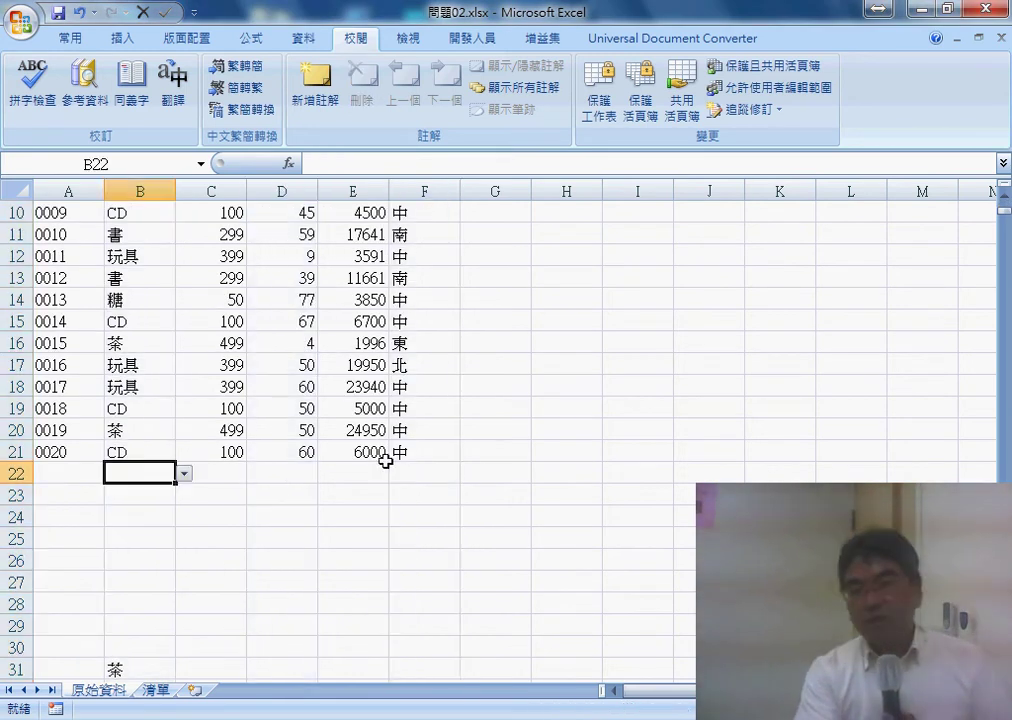
{"action": "left_click", "coordinate": [588, 118]}
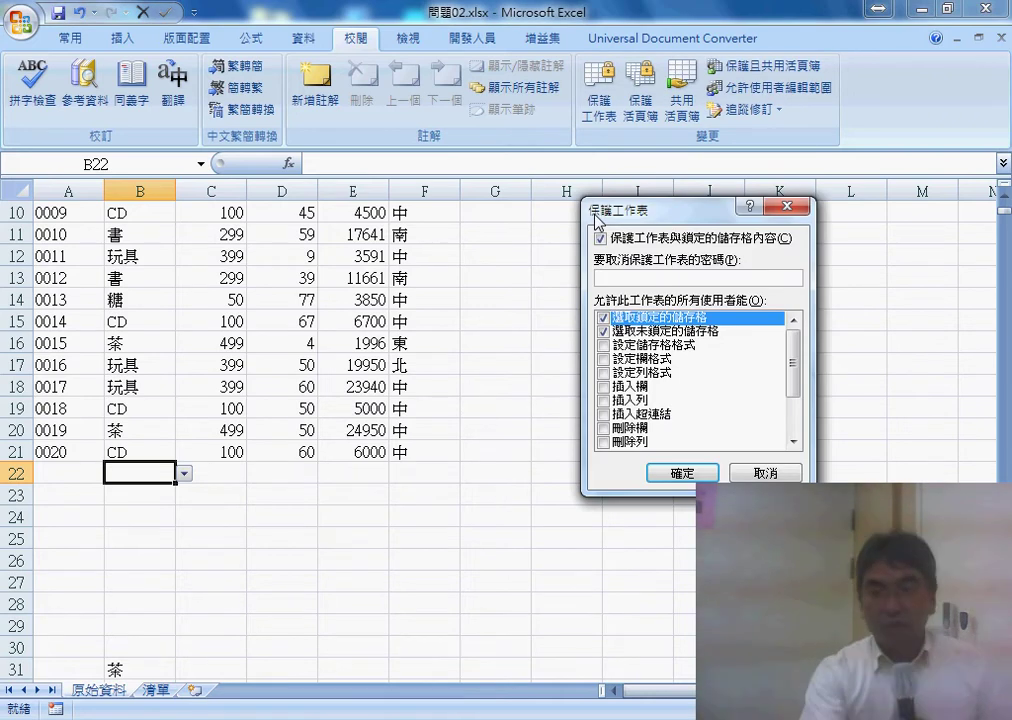
{"action": "key", "text": "Escape"}
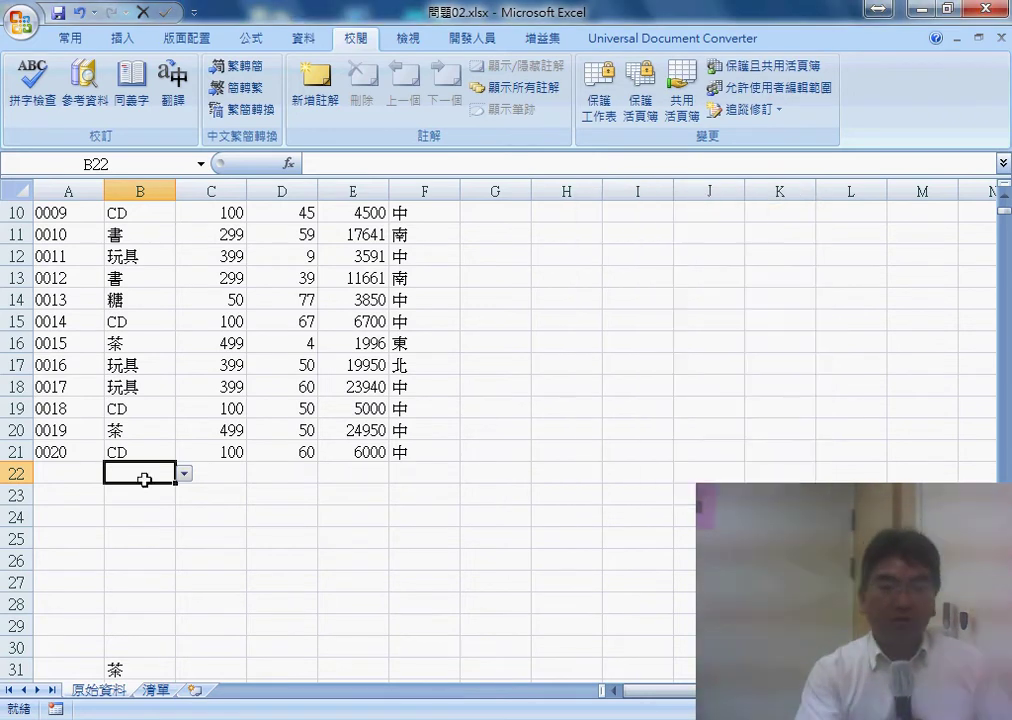
{"action": "scroll", "coordinate": [137, 655], "scroll_direction": "down", "scroll_amount": 1}
{"action": "left_click", "coordinate": [137, 603]}
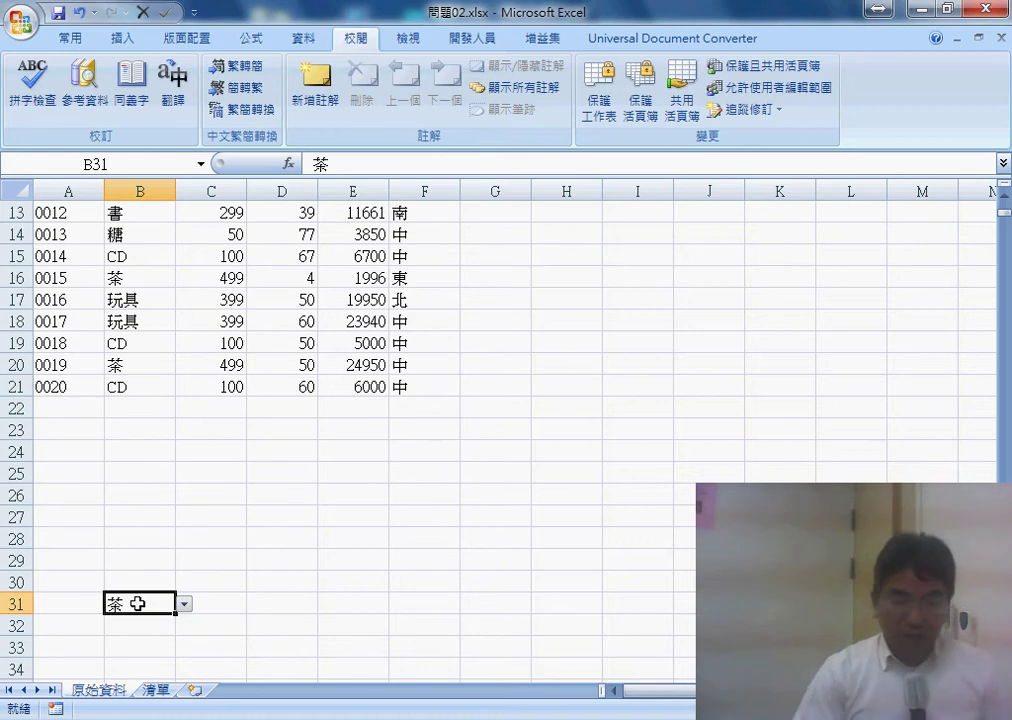
{"action": "key", "text": "Delete"}
Step: Clear the old ID formulas in A22:A36 and the price formulas in C22:C35
{"action": "left_click", "coordinate": [152, 404]}
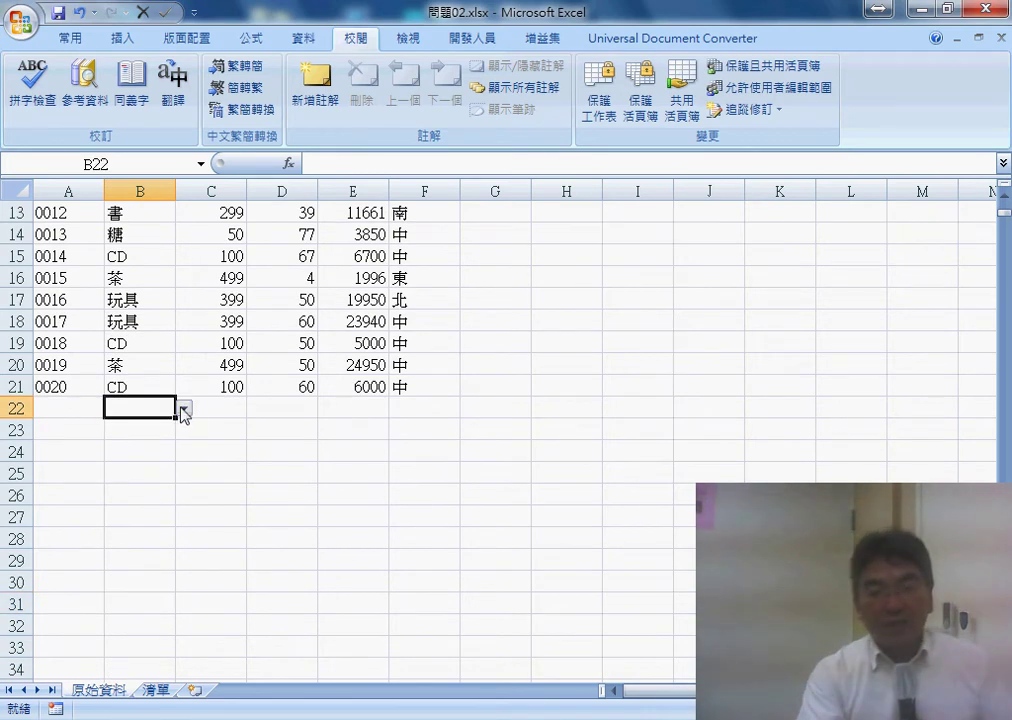
{"action": "left_click", "coordinate": [183, 409]}
{"action": "left_click", "coordinate": [63, 404]}
{"action": "left_click", "coordinate": [61, 404]}
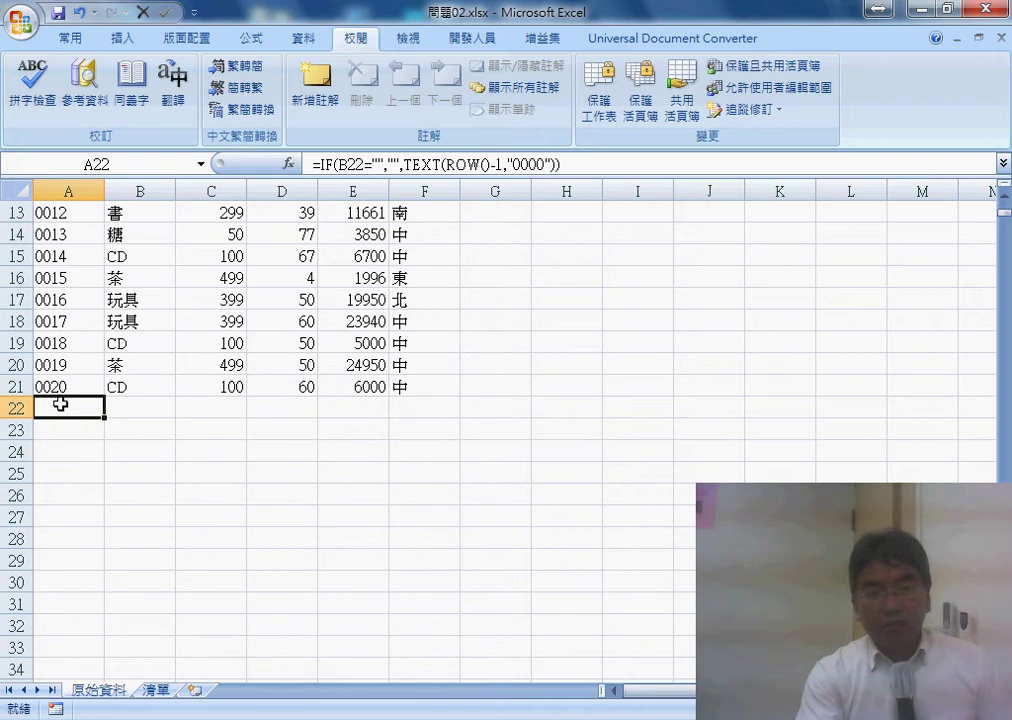
{"action": "left_click_drag", "start_coordinate": [63, 418], "coordinate": [47, 608]}
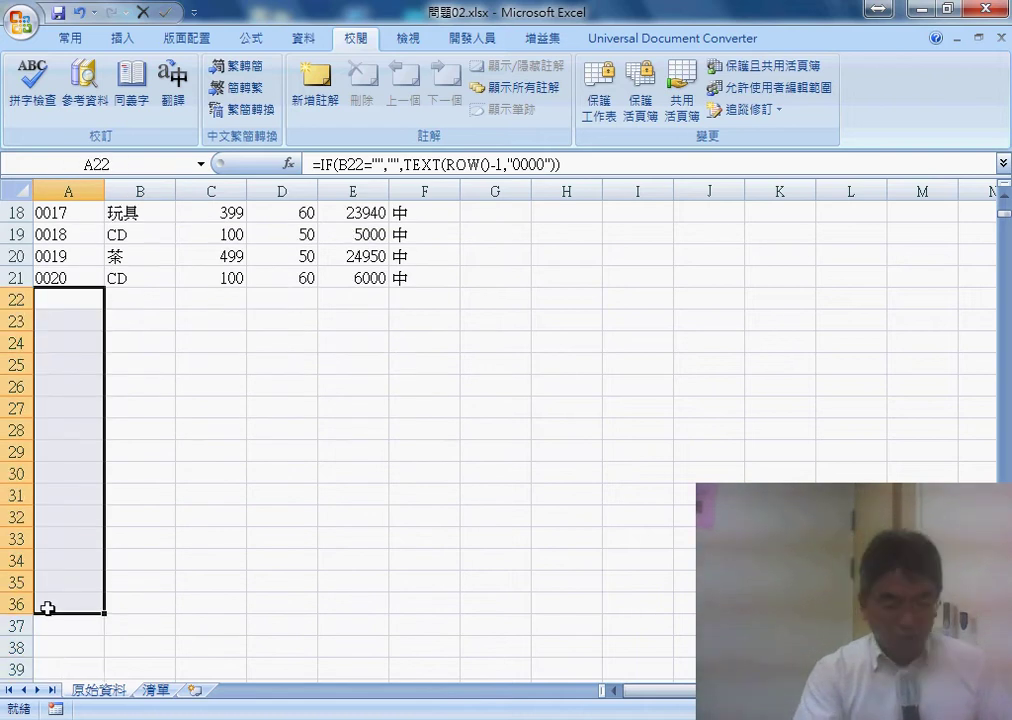
{"action": "key", "text": "Delete"}
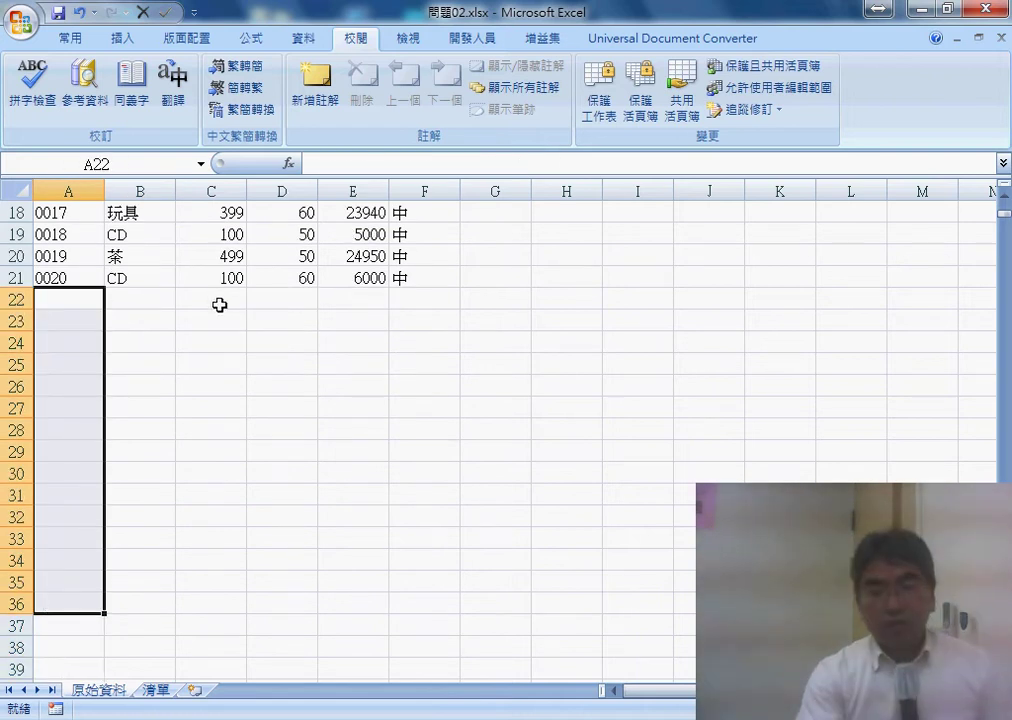
{"action": "left_click_drag", "start_coordinate": [219, 305], "coordinate": [210, 579]}
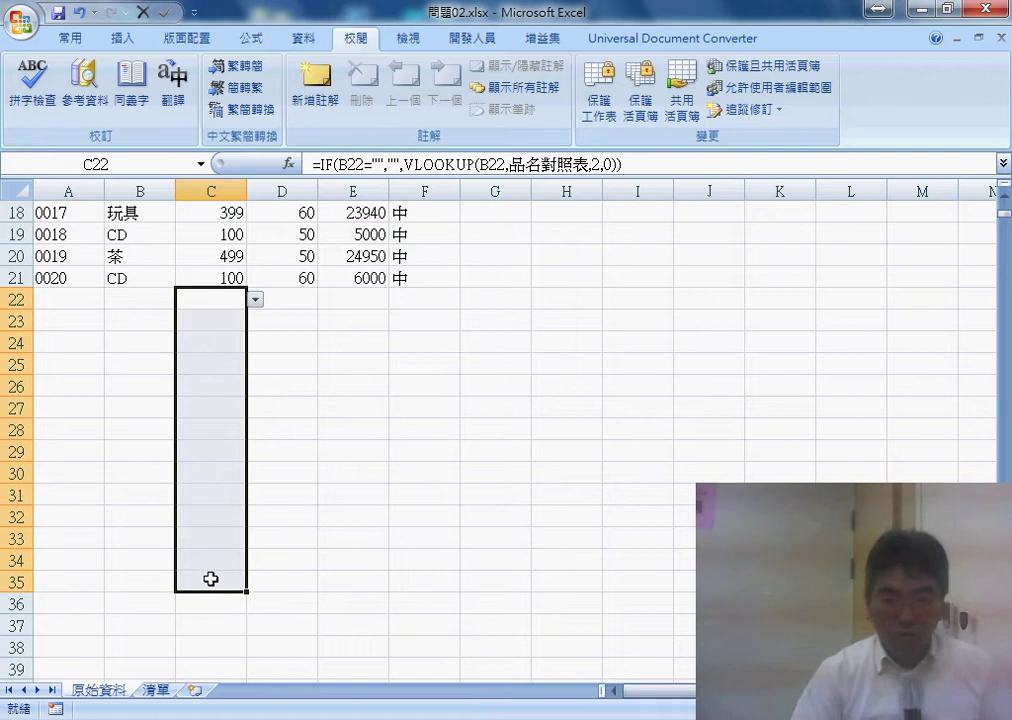
{"action": "key", "text": "Delete"}
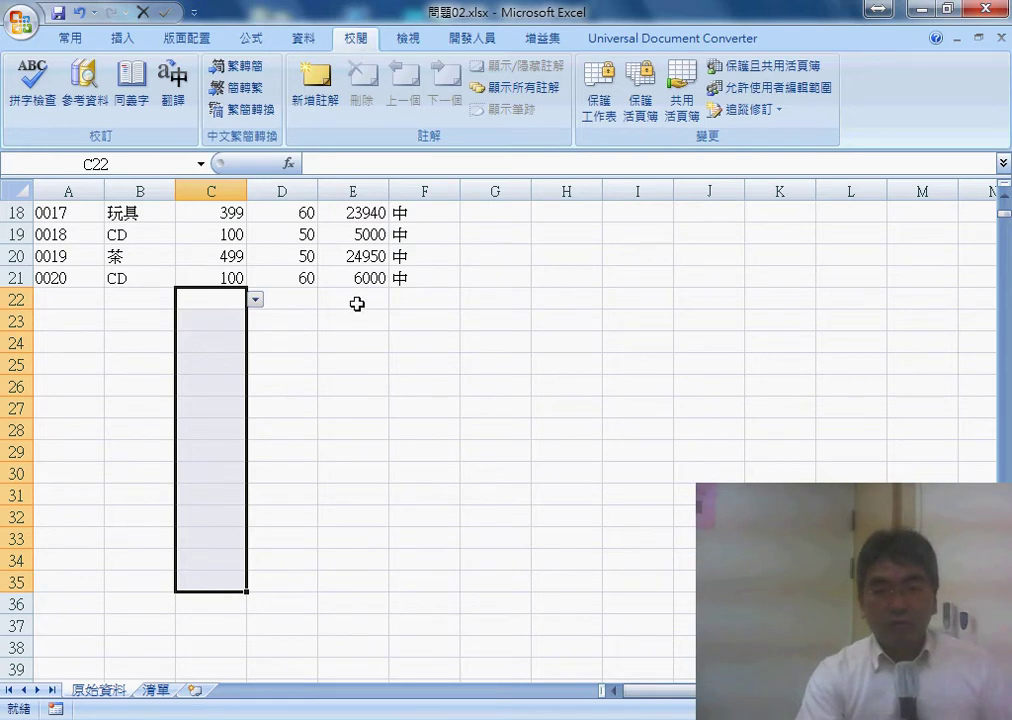
{"action": "left_click_drag", "start_coordinate": [357, 303], "coordinate": [353, 593]}
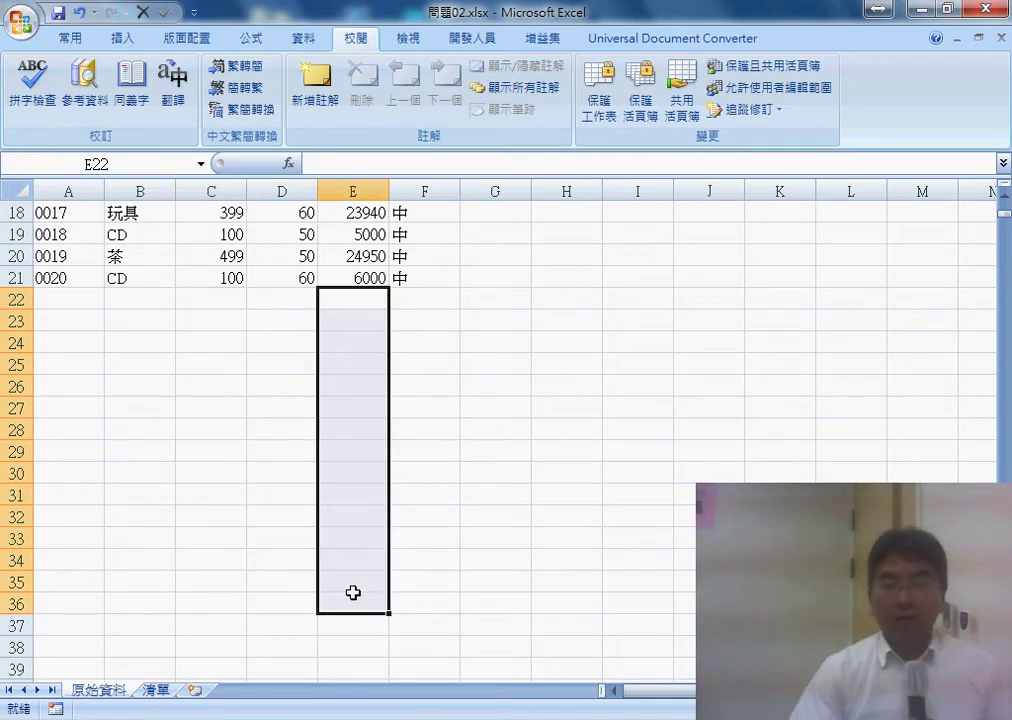
Step: Choose CD from cell B22's item drop-down list
{"action": "left_click", "coordinate": [145, 302]}
{"action": "left_click", "coordinate": [184, 300]}
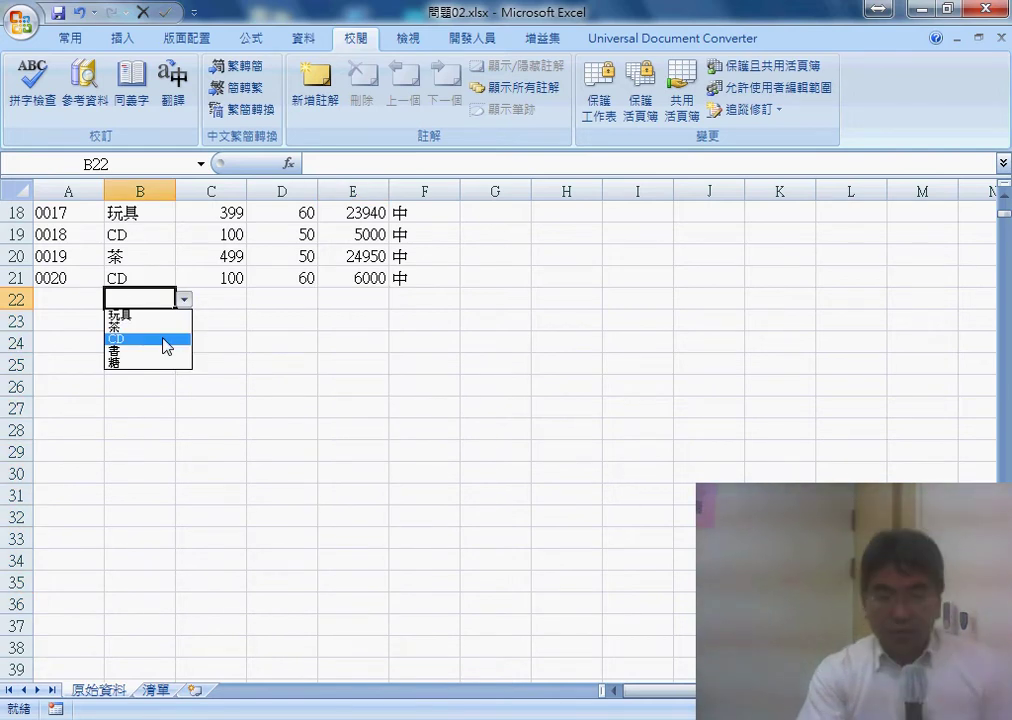
{"action": "left_click", "coordinate": [165, 342]}
{"action": "left_click", "coordinate": [62, 294]}
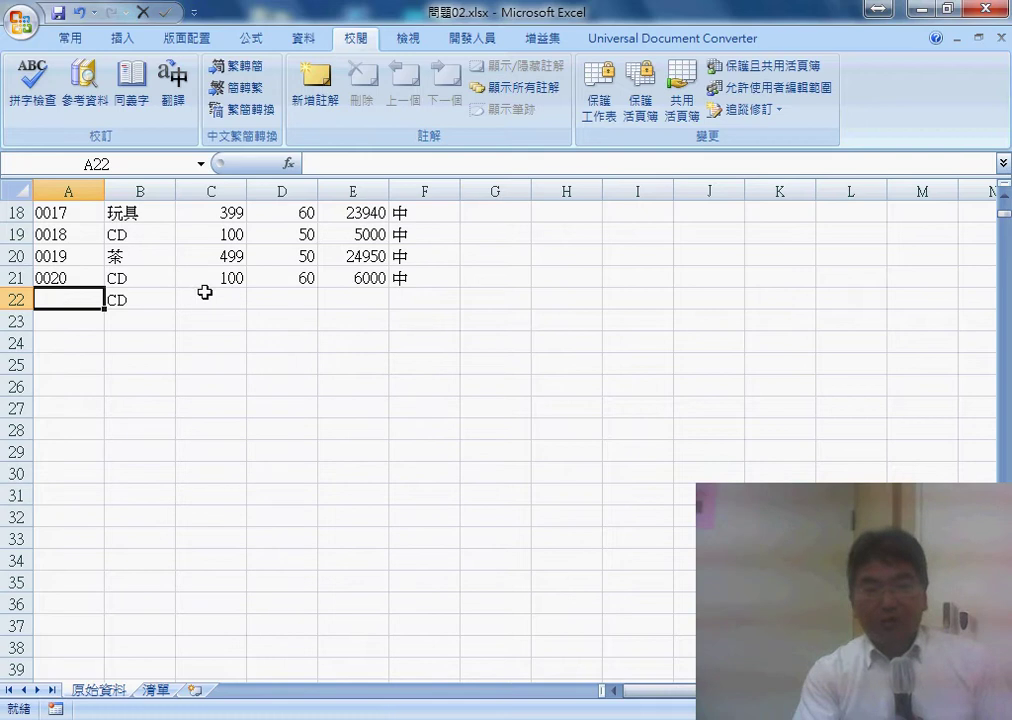
{"action": "left_click", "coordinate": [145, 293]}
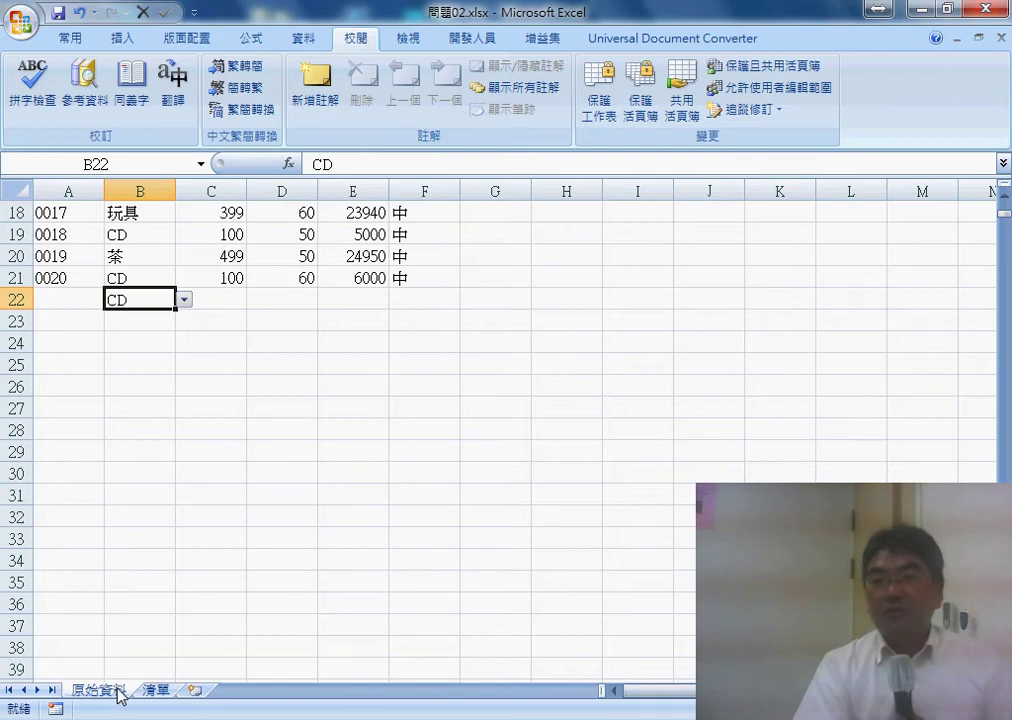
Step: Launch the Visual Basic Editor from the Developer tab and select the 問題02.xlsx project
{"action": "left_click", "coordinate": [468, 40]}
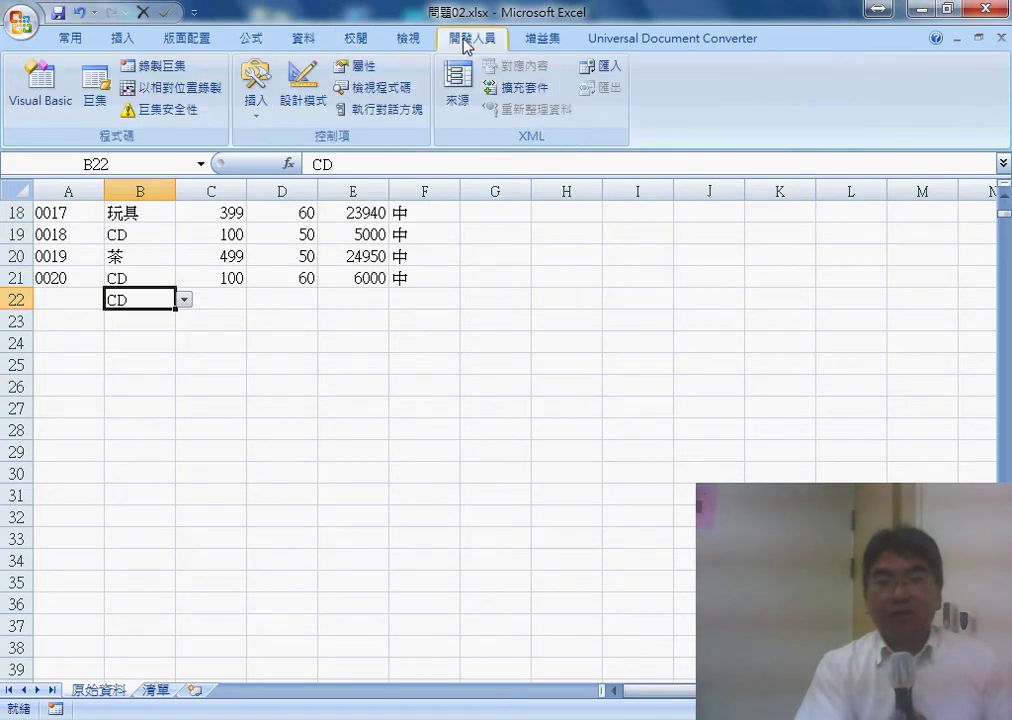
{"action": "left_click", "coordinate": [56, 117]}
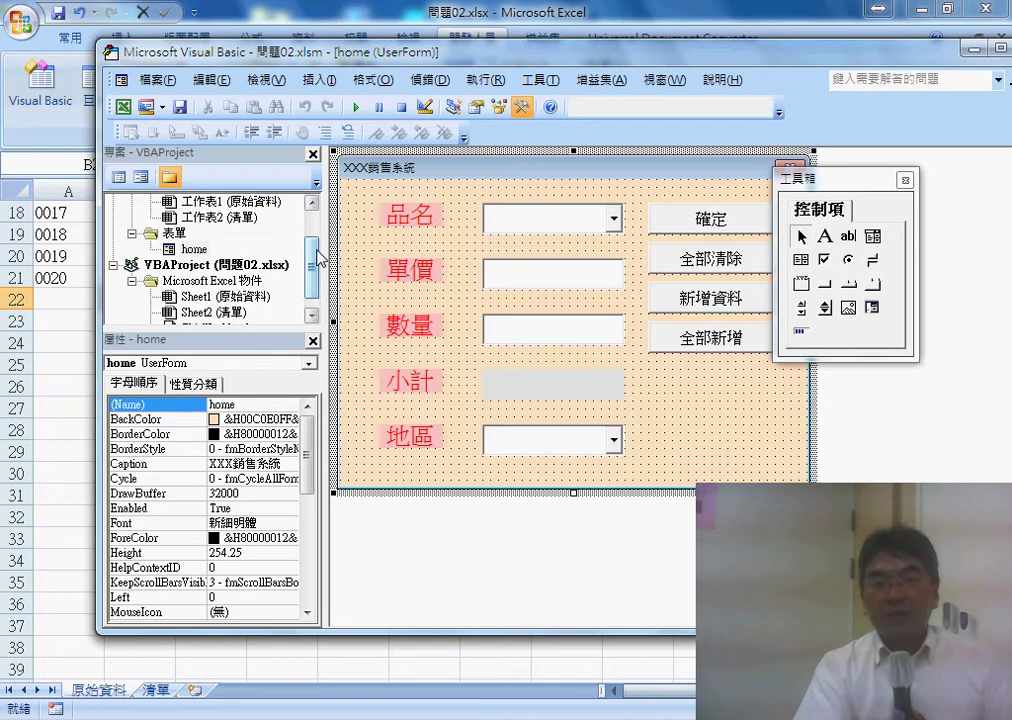
{"action": "left_click", "coordinate": [281, 267]}
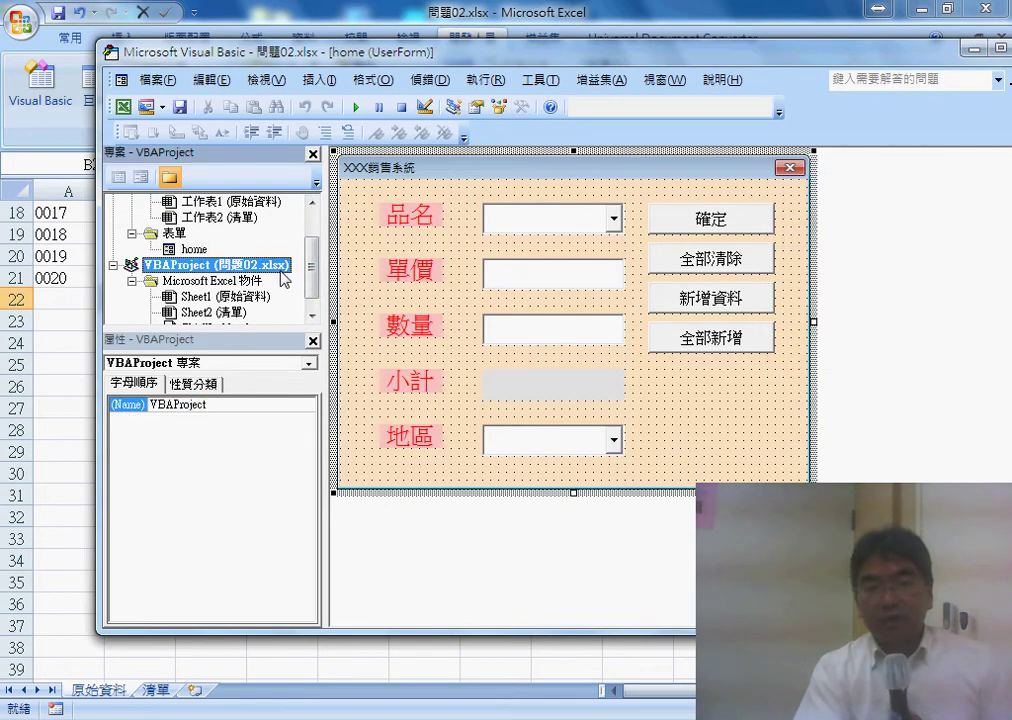
{"action": "scroll", "coordinate": [305, 278], "scroll_direction": "down", "scroll_amount": 1}
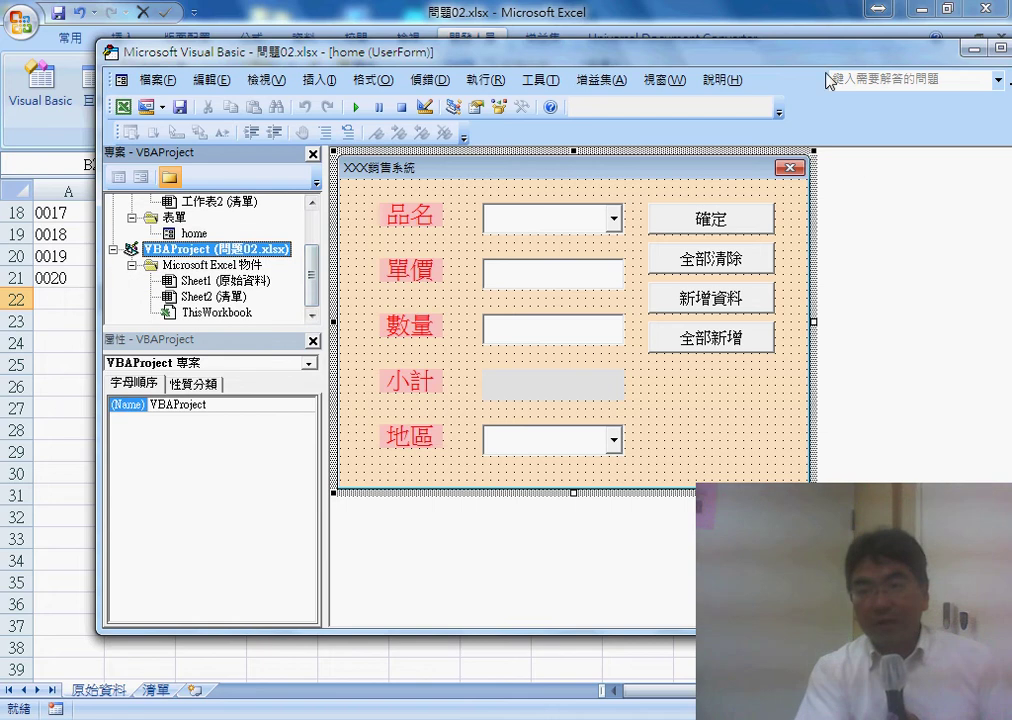
Step: Maximize the editor, close the home form designer, and enlarge the project tree
{"action": "double_click", "coordinate": [651, 56]}
{"action": "left_click", "coordinate": [976, 83]}
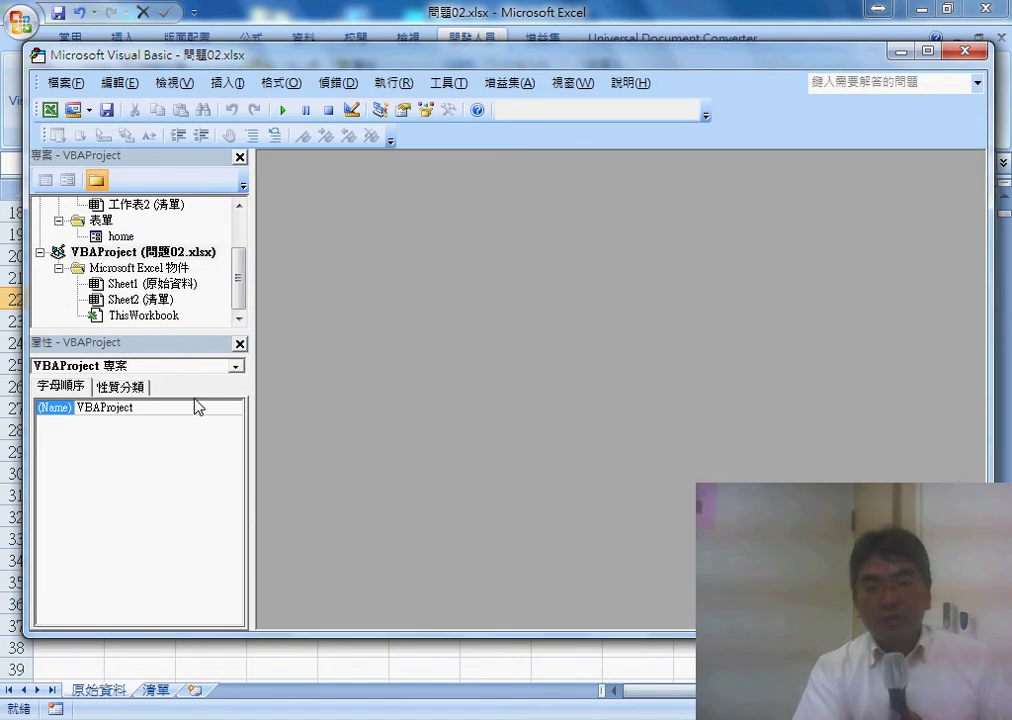
{"action": "left_click", "coordinate": [183, 364]}
{"action": "left_click", "coordinate": [187, 364]}
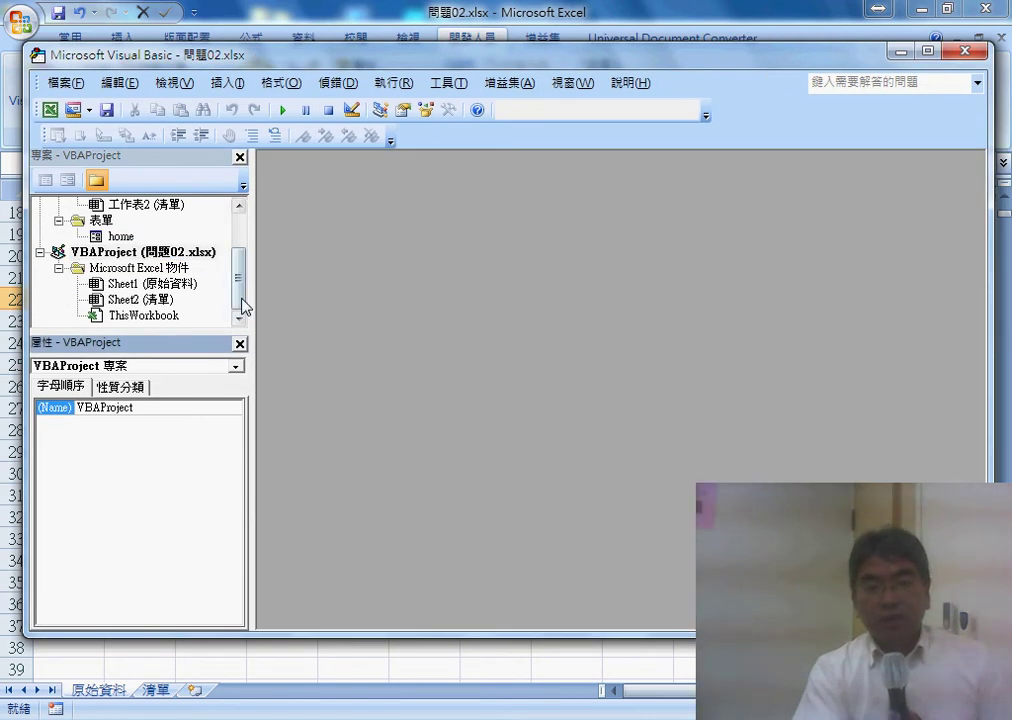
{"action": "left_click", "coordinate": [240, 300]}
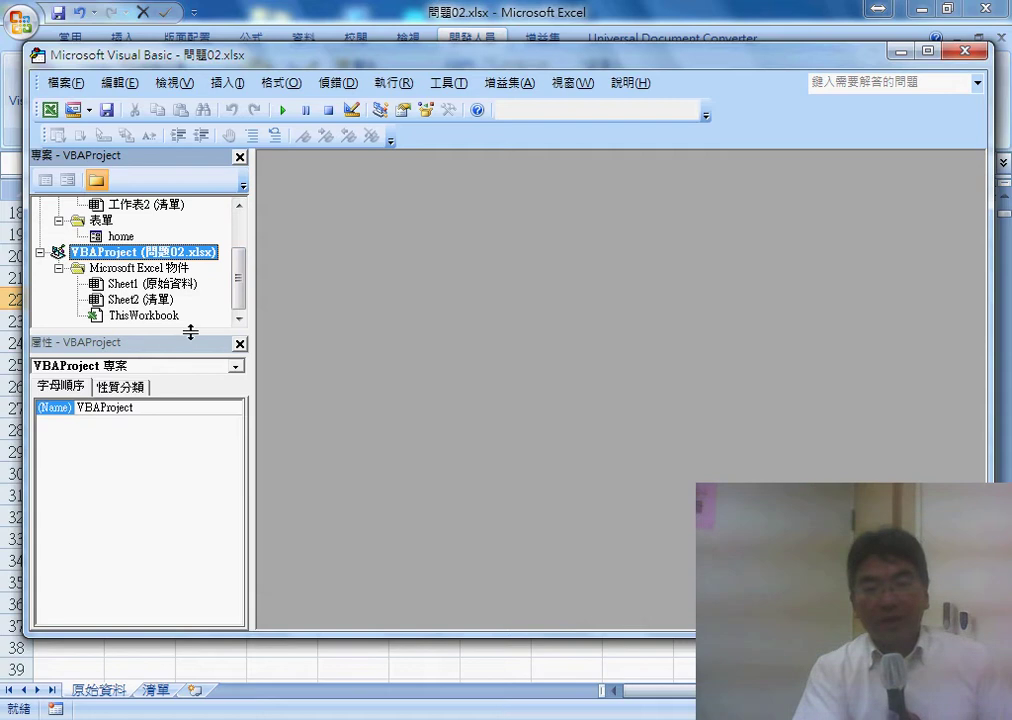
{"action": "left_click_drag", "start_coordinate": [190, 332], "coordinate": [190, 390]}
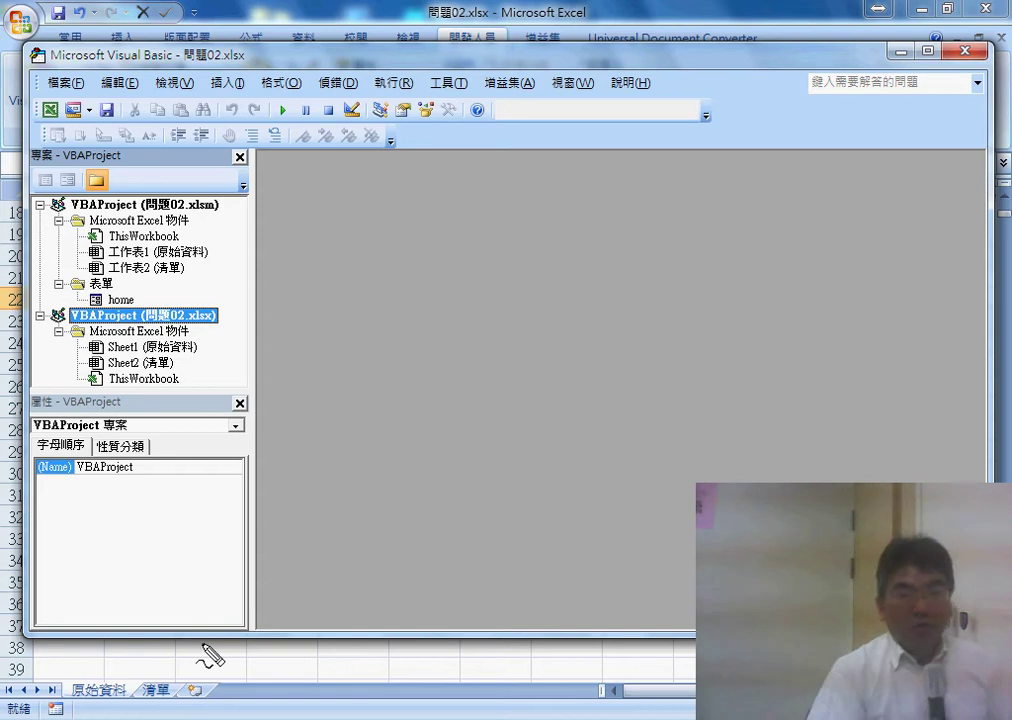
{"action": "mouse_move", "coordinate": [115, 699]}
{"action": "left_mouse_down"}
{"action": "mouse_move", "coordinate": [76, 684]}
{"action": "mouse_move", "coordinate": [128, 703]}
{"action": "left_mouse_up"}
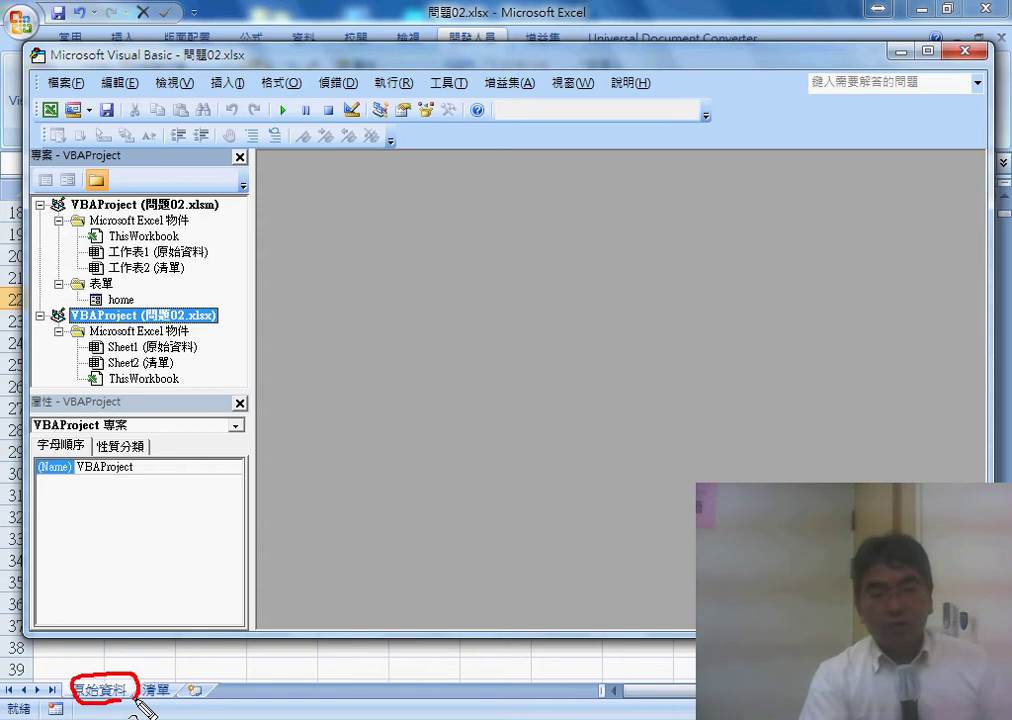
{"action": "mouse_move", "coordinate": [195, 351]}
{"action": "left_mouse_down"}
{"action": "mouse_move", "coordinate": [161, 354]}
{"action": "mouse_move", "coordinate": [198, 350]}
{"action": "left_mouse_up"}
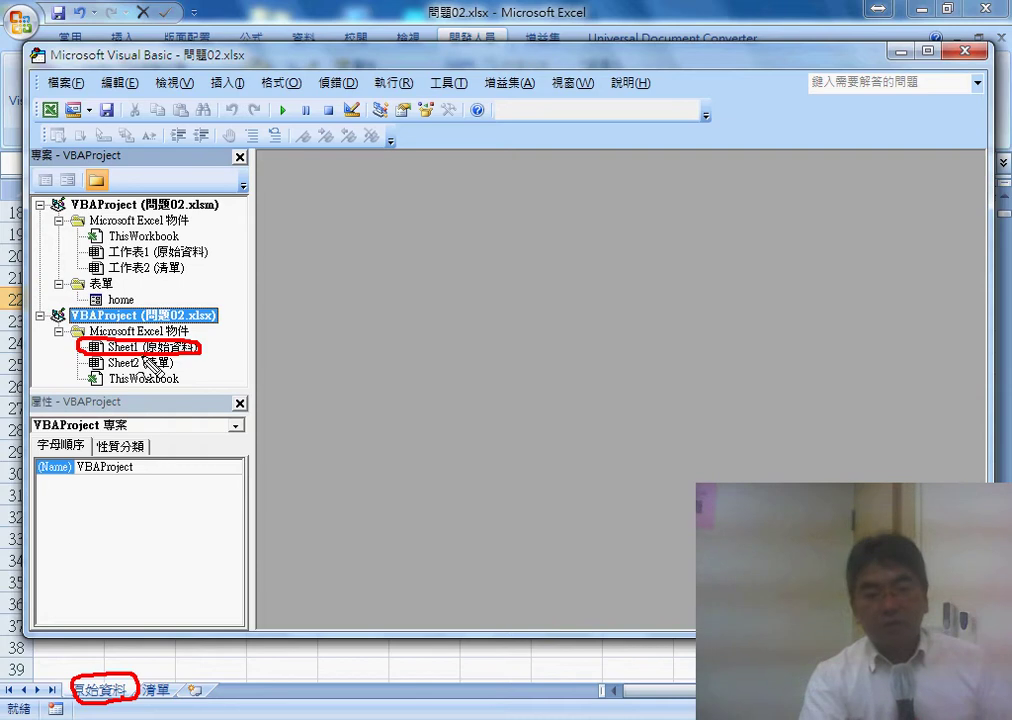
{"action": "mouse_move", "coordinate": [108, 672]}
{"action": "left_mouse_down"}
{"action": "mouse_move", "coordinate": [135, 535]}
{"action": "mouse_move", "coordinate": [148, 352]}
{"action": "mouse_move", "coordinate": [165, 352]}
{"action": "left_mouse_up"}
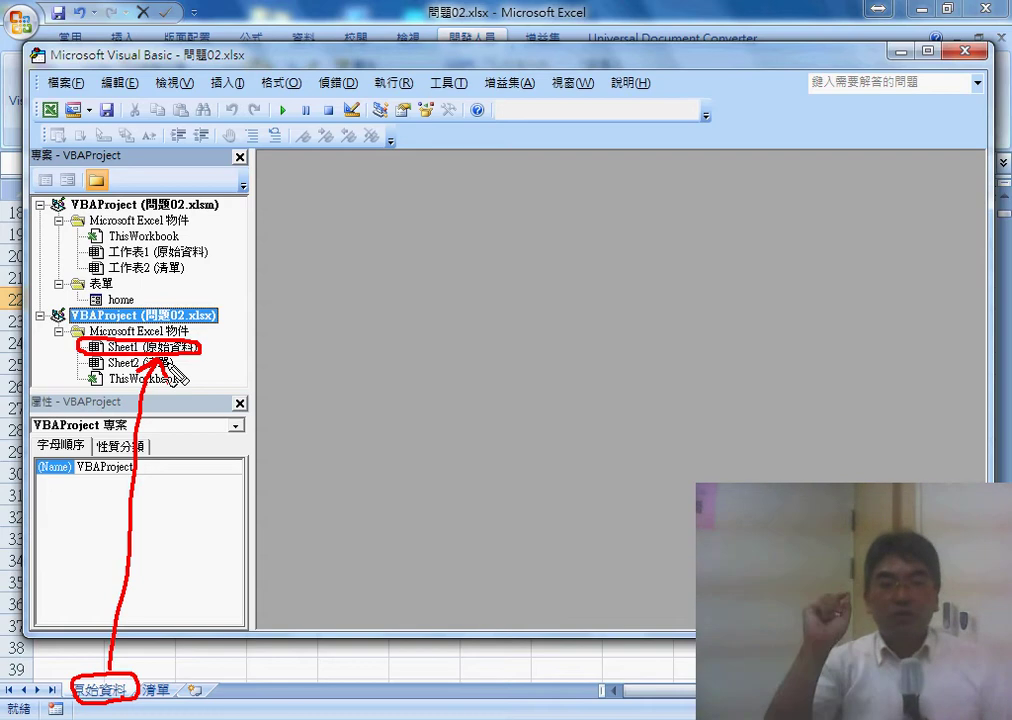
{"action": "key", "text": "Escape"}
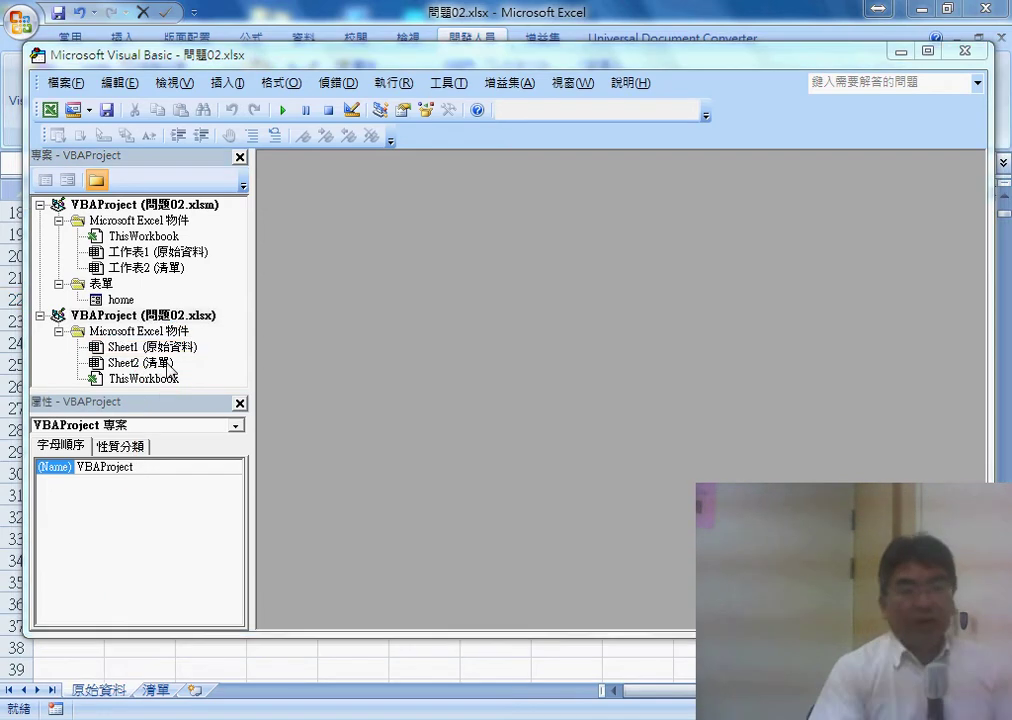
Step: In Sheet1's code module, create a Worksheet event stub and list the available worksheet events
{"action": "double_click", "coordinate": [190, 347]}
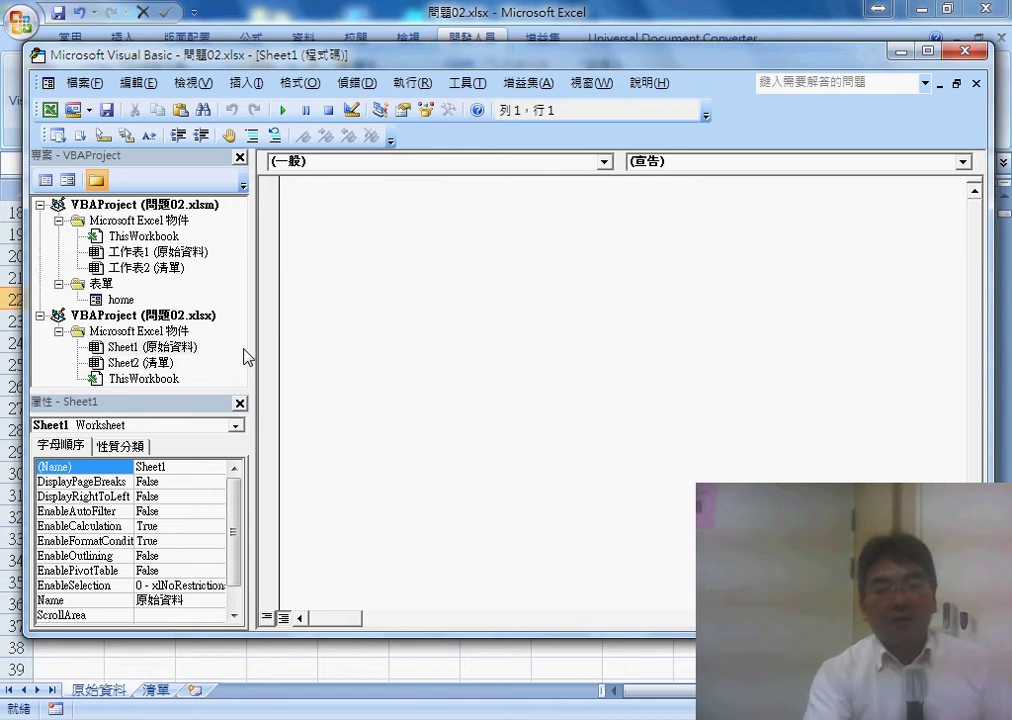
{"action": "left_click", "coordinate": [335, 168]}
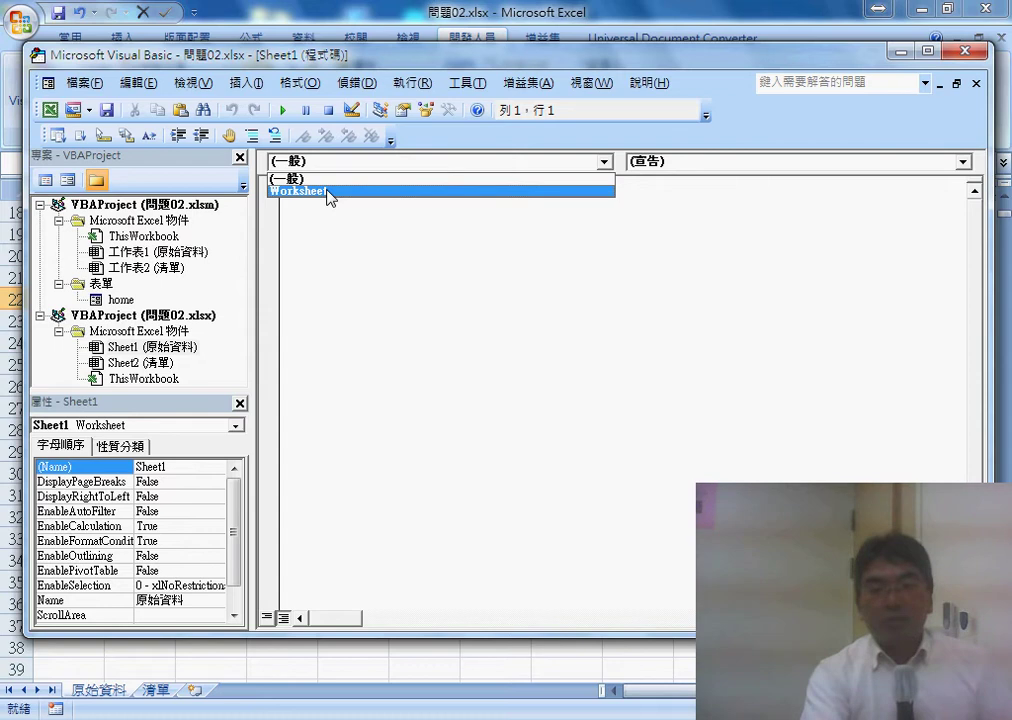
{"action": "left_click", "coordinate": [330, 192]}
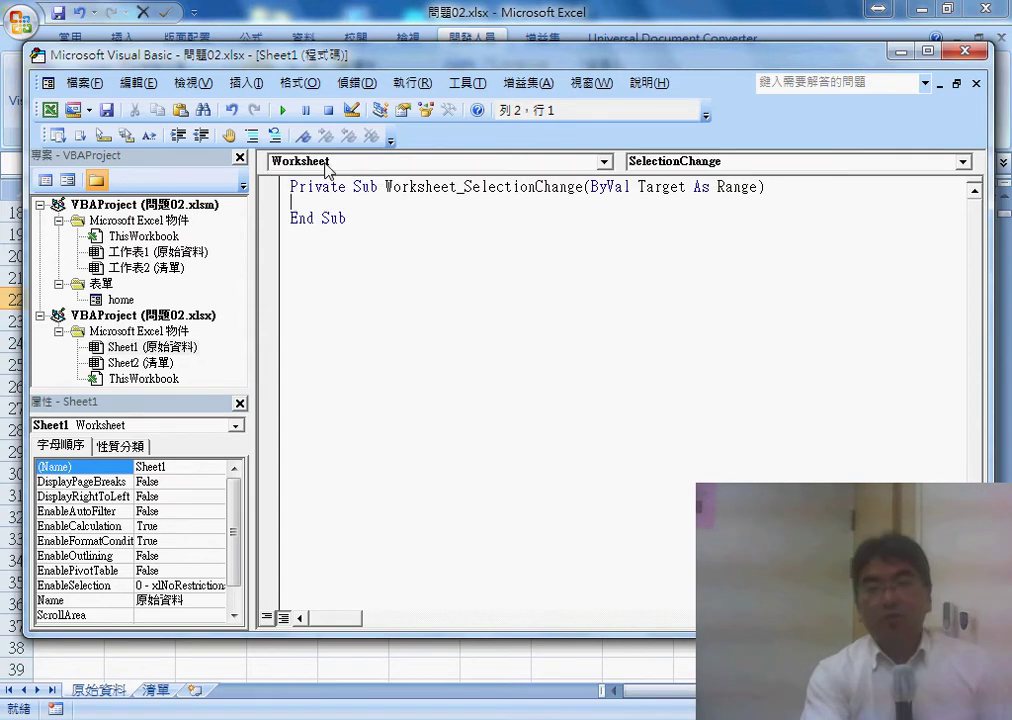
{"action": "left_click", "coordinate": [690, 164]}
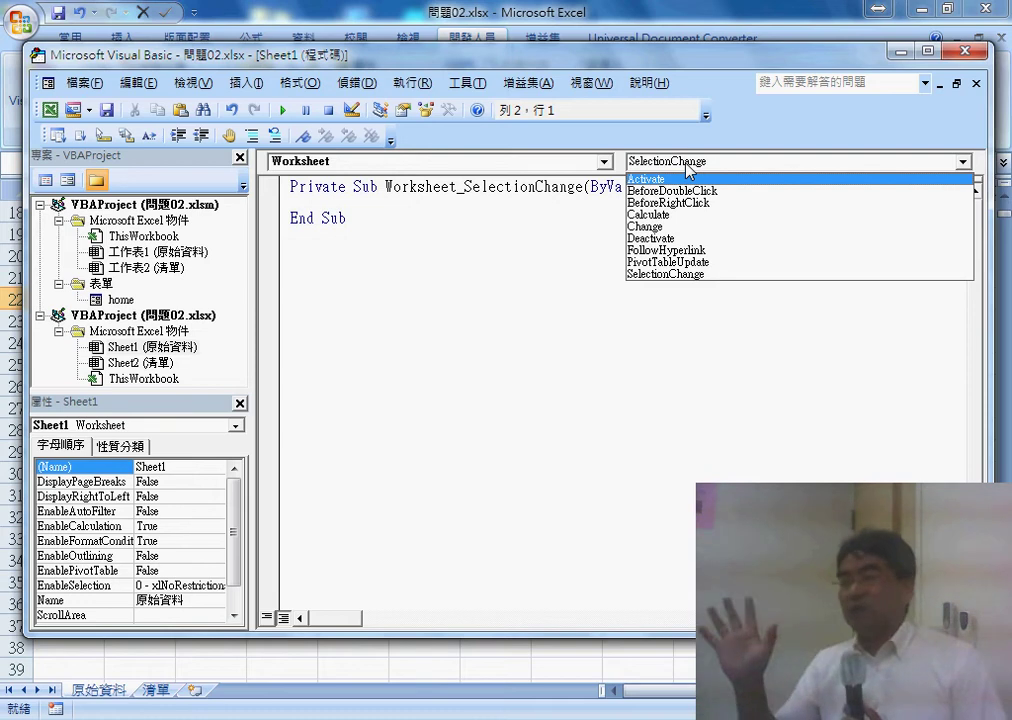
Step: Add a Worksheet_Change procedure and delete the Worksheet_SelectionChange stub
{"action": "left_click", "coordinate": [681, 226]}
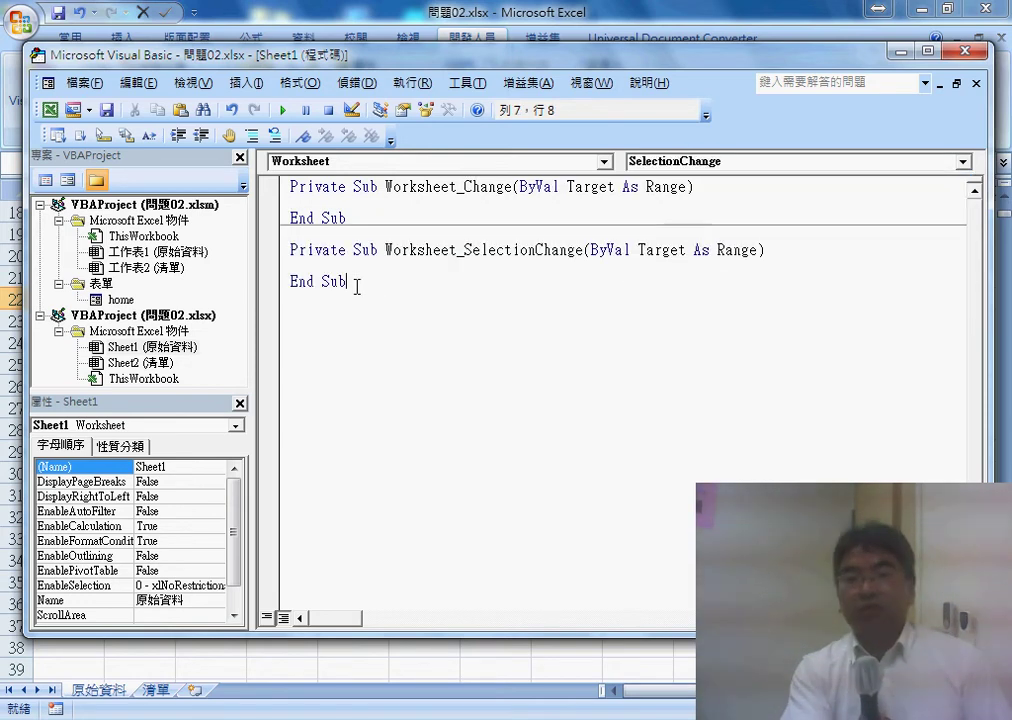
{"action": "left_click_drag", "start_coordinate": [352, 282], "coordinate": [296, 250]}
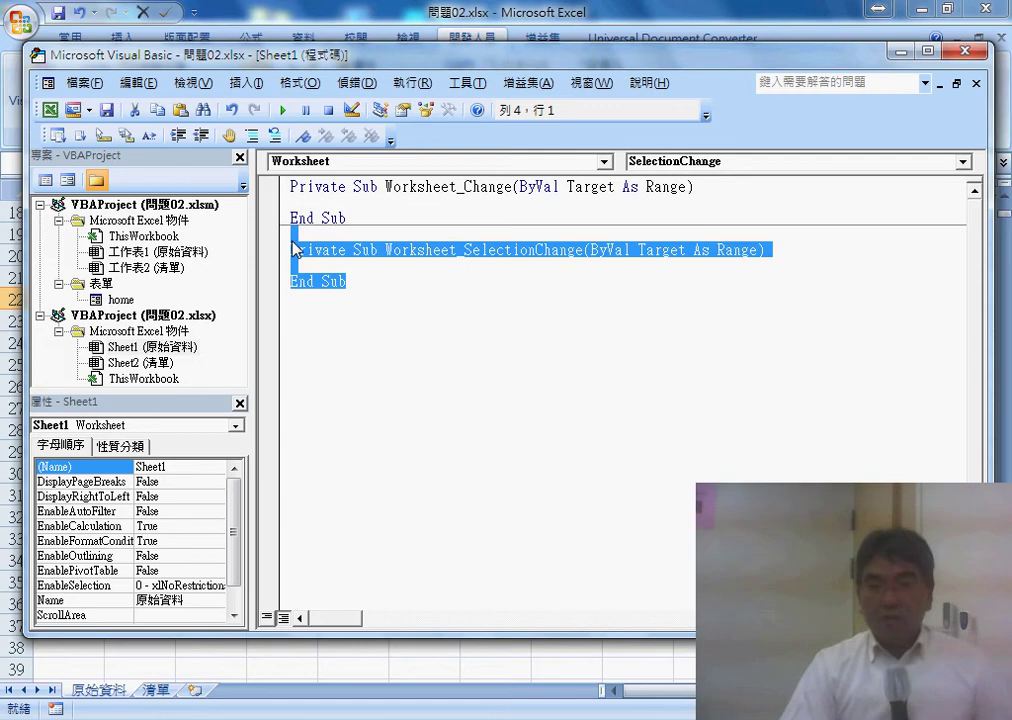
{"action": "key", "text": "Delete"}
{"action": "left_click_drag", "start_coordinate": [385, 187], "coordinate": [452, 188]}
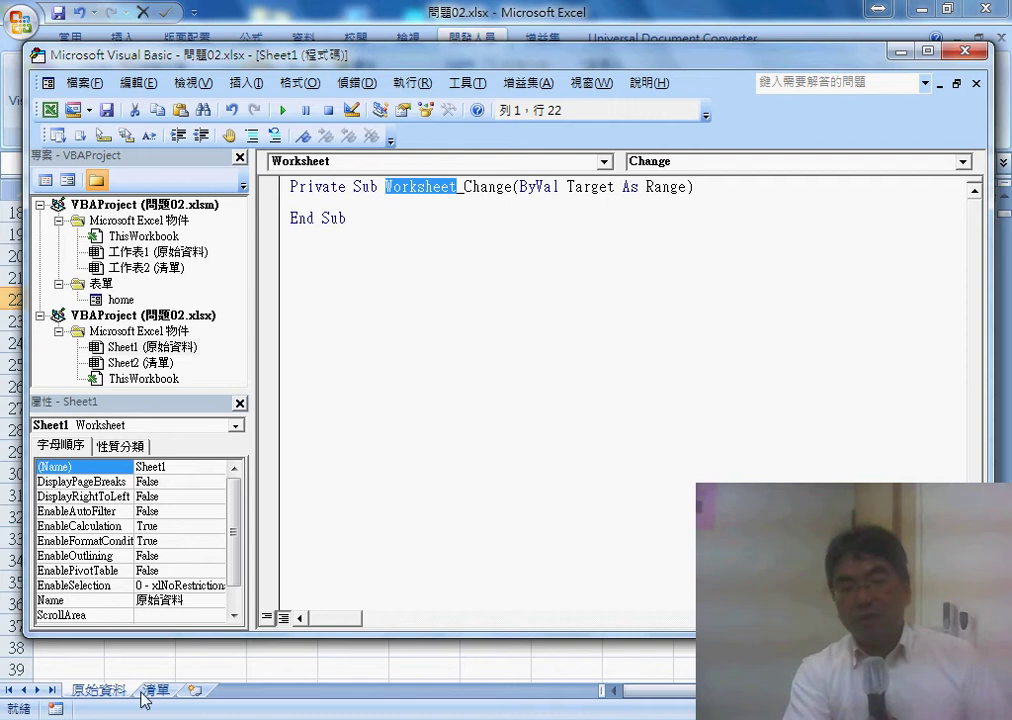
{"action": "left_click_drag", "start_coordinate": [464, 187], "coordinate": [512, 188]}
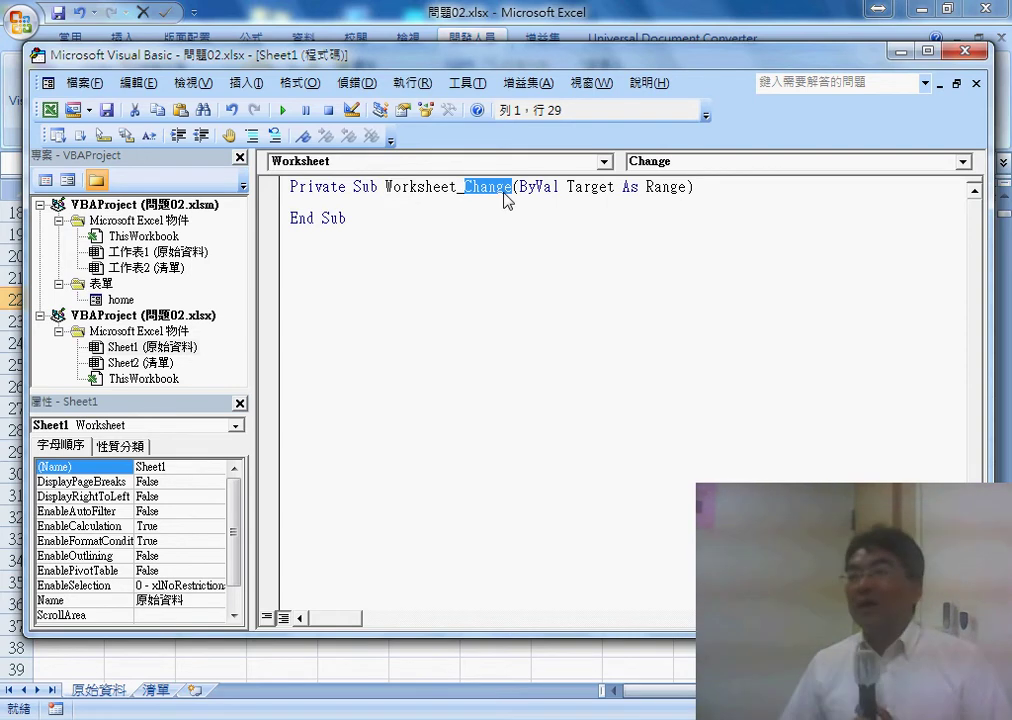
Step: Indent the procedure body and begin typing the If condition on Target.Column
{"action": "left_click", "coordinate": [436, 207]}
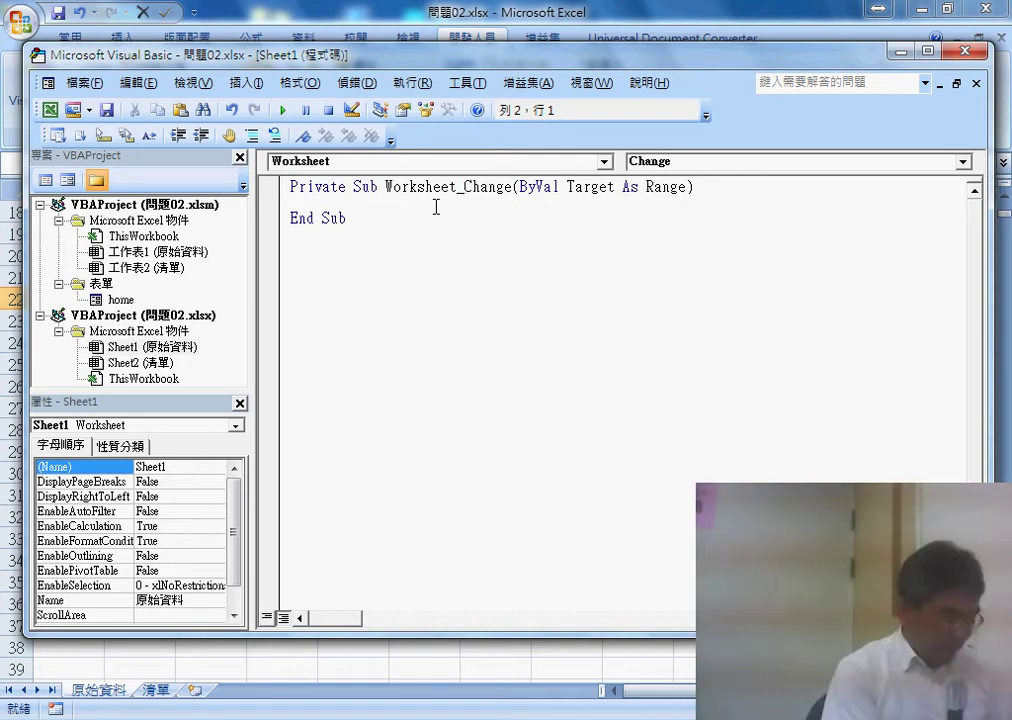
{"action": "key", "text": "Tab"}
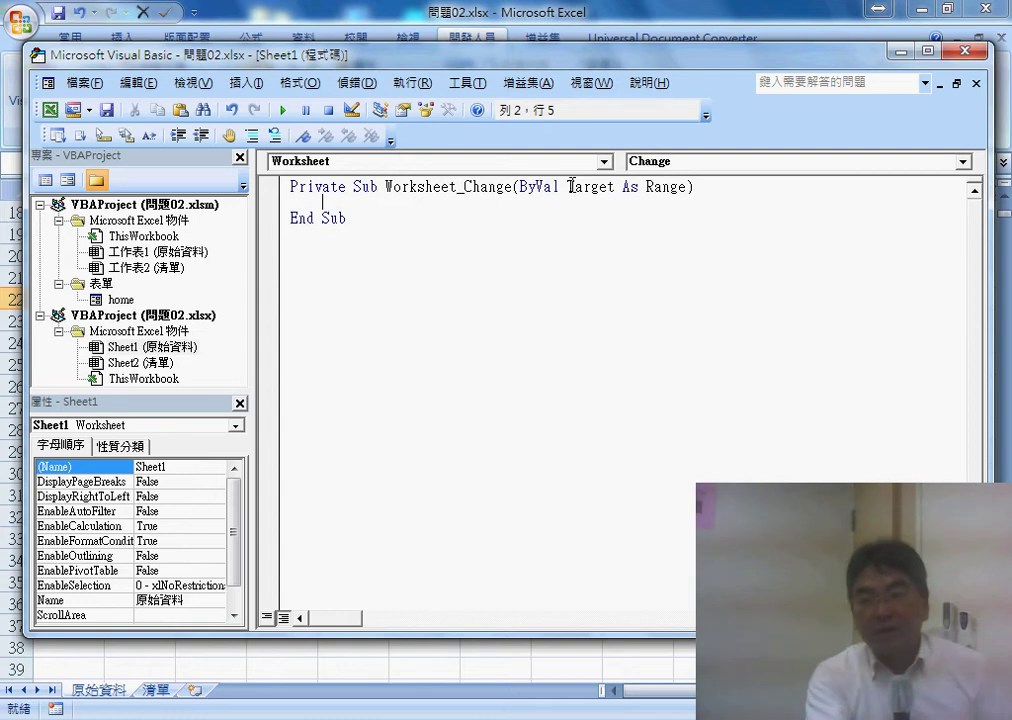
{"action": "left_click_drag", "start_coordinate": [568, 186], "coordinate": [615, 187]}
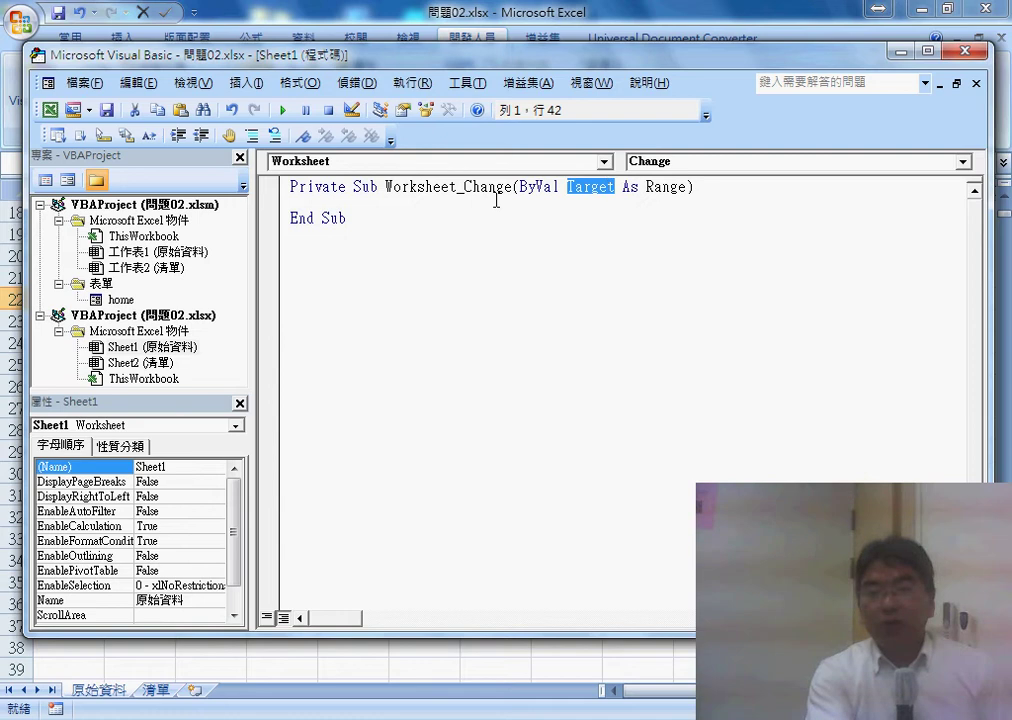
{"action": "left_click_drag", "start_coordinate": [465, 187], "coordinate": [514, 190]}
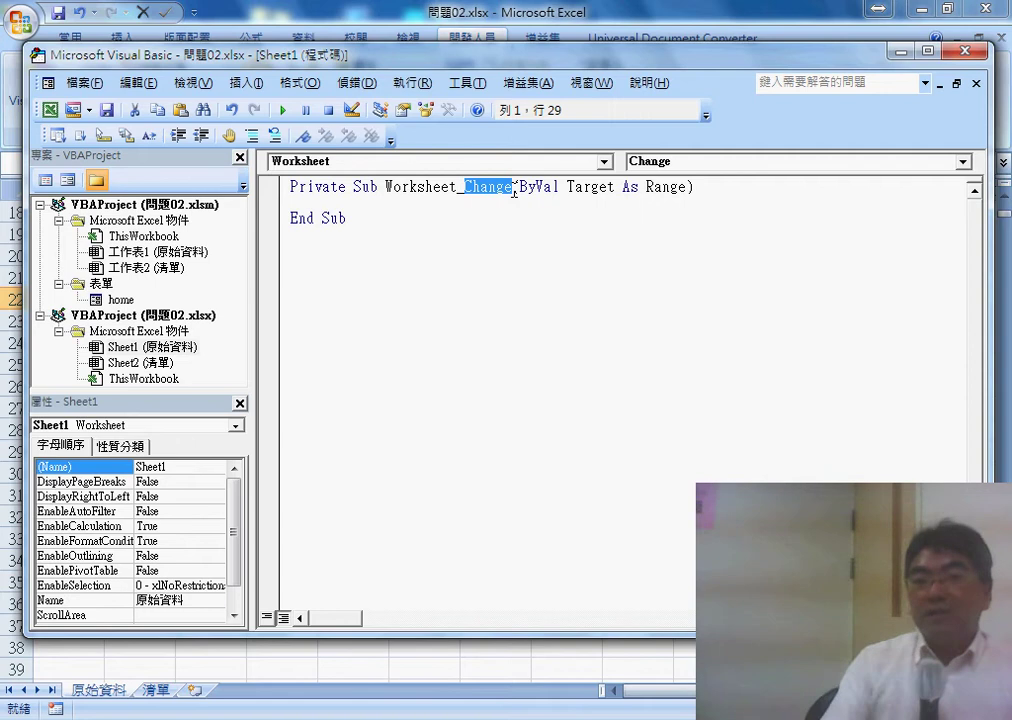
{"action": "left_click_drag", "start_coordinate": [568, 186], "coordinate": [615, 186]}
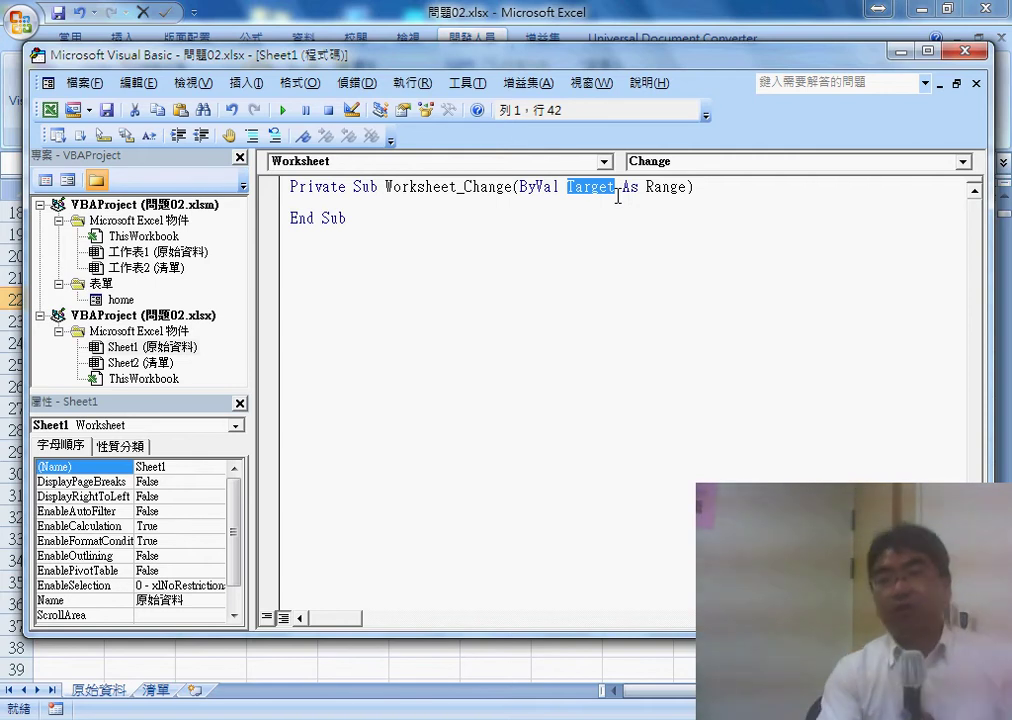
{"action": "left_click", "coordinate": [565, 210]}
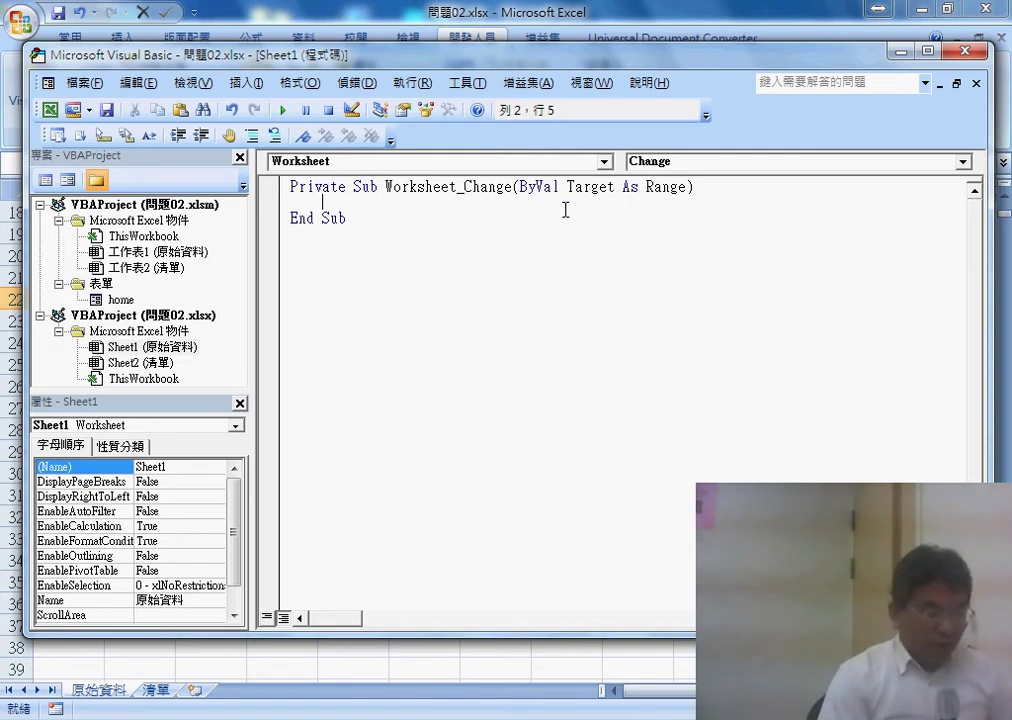
{"action": "type", "text": "if"}
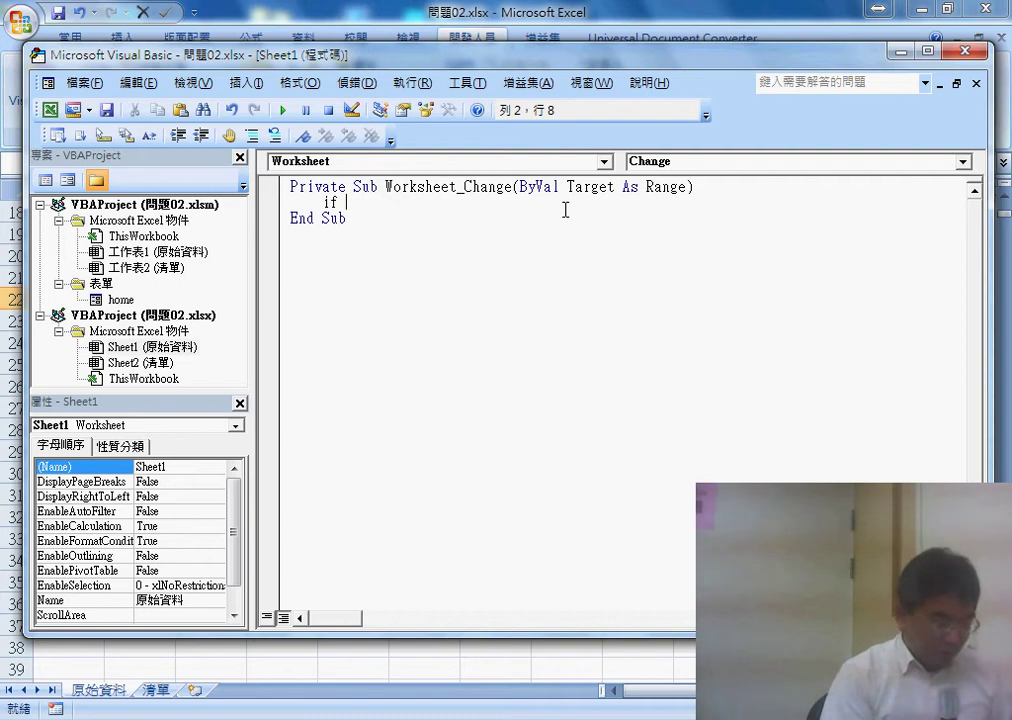
{"action": "type", "text": "ta"}
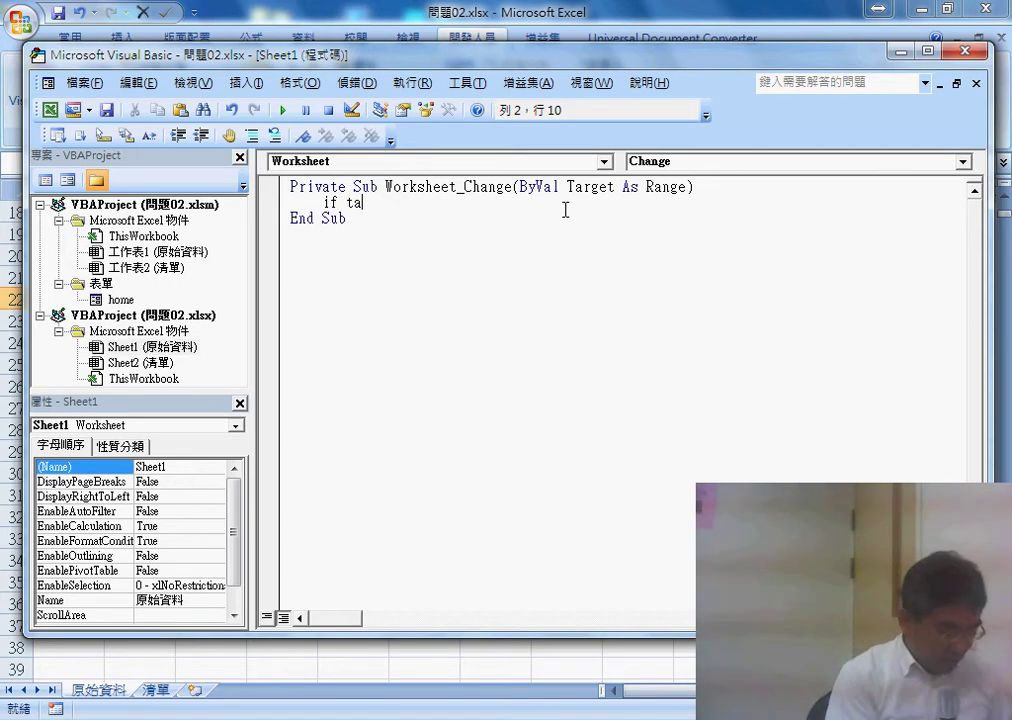
{"action": "type", "text": "rget"}
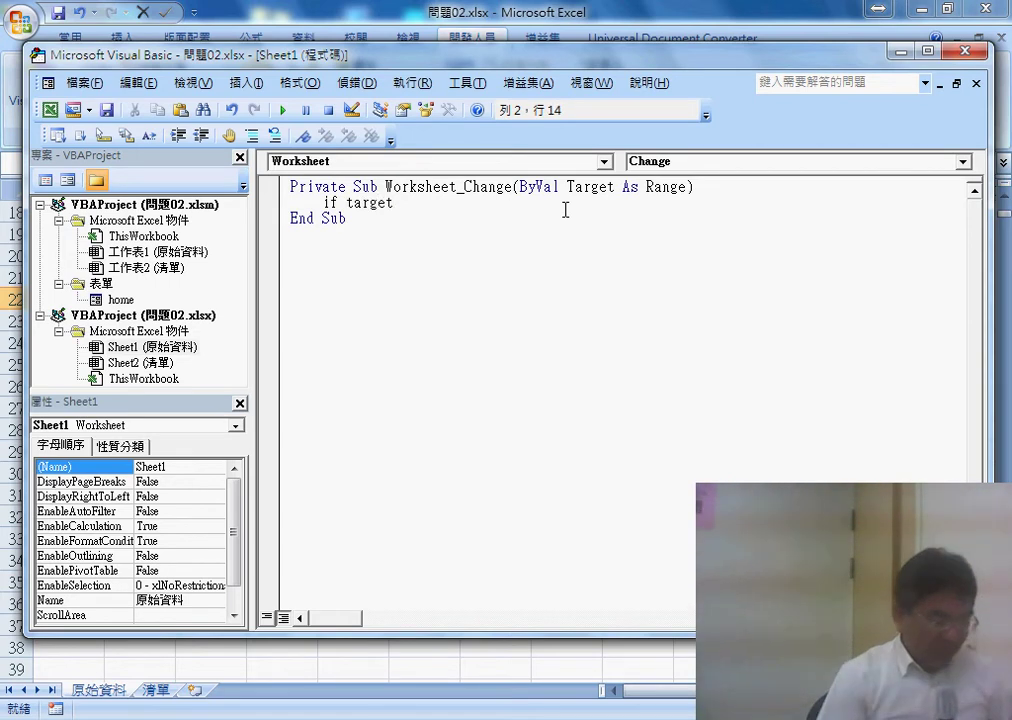
{"action": "type", "text": ".c"}
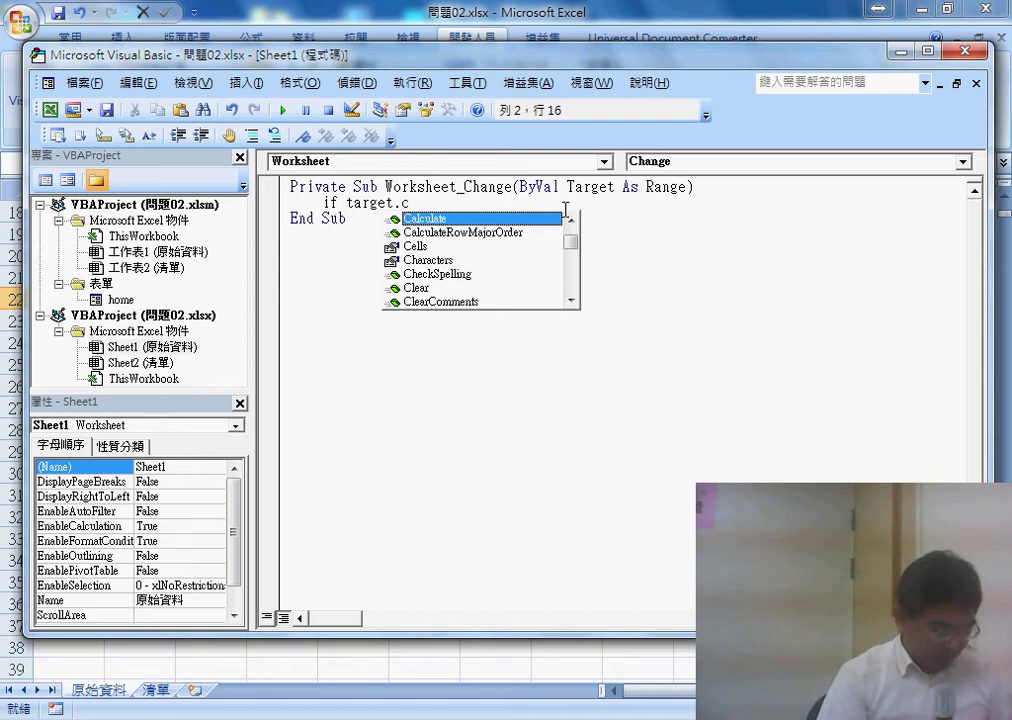
{"action": "type", "text": "olumn ="}
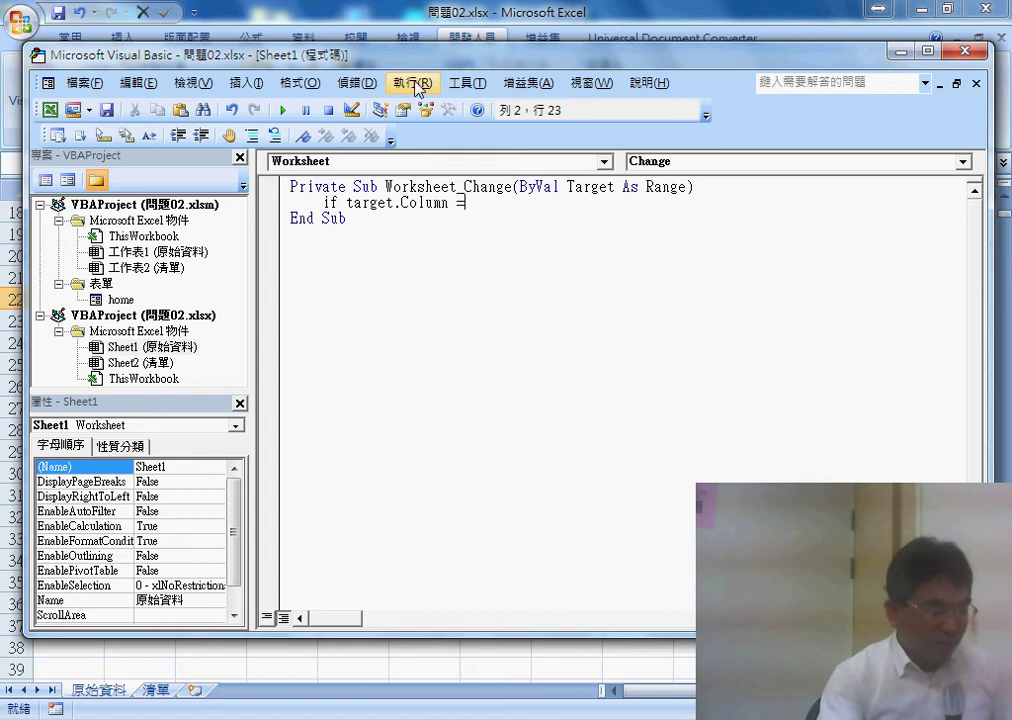
Step: Complete the line If Target.Column = 2 Then and close the block with End If
{"action": "left_click_drag", "start_coordinate": [340, 56], "coordinate": [593, 53]}
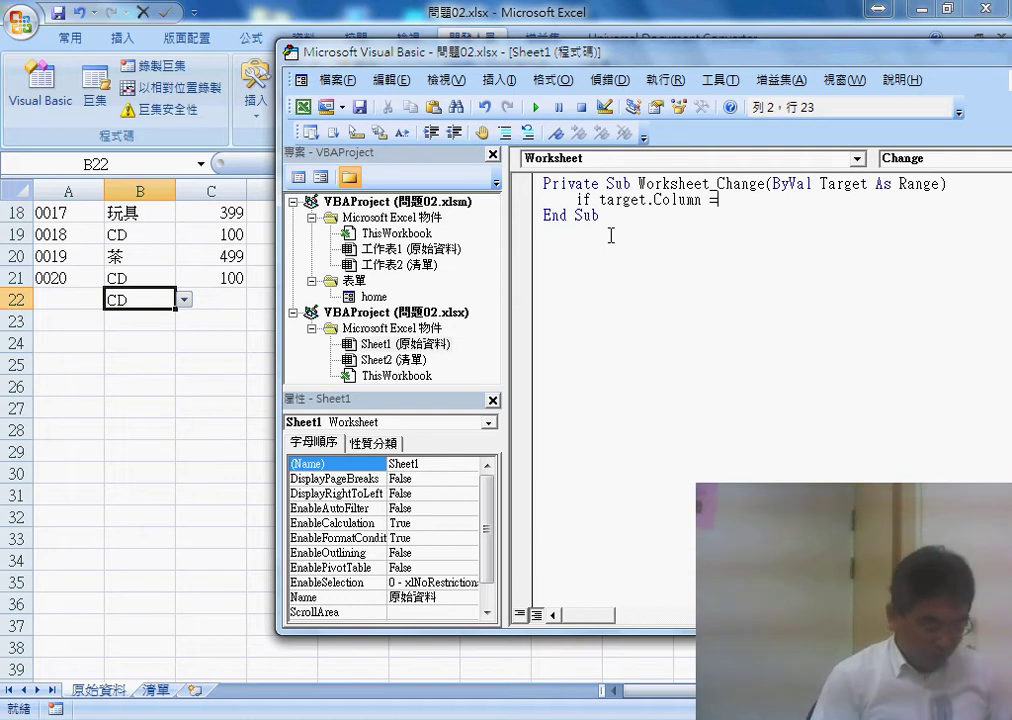
{"action": "type", "text": "B\""}
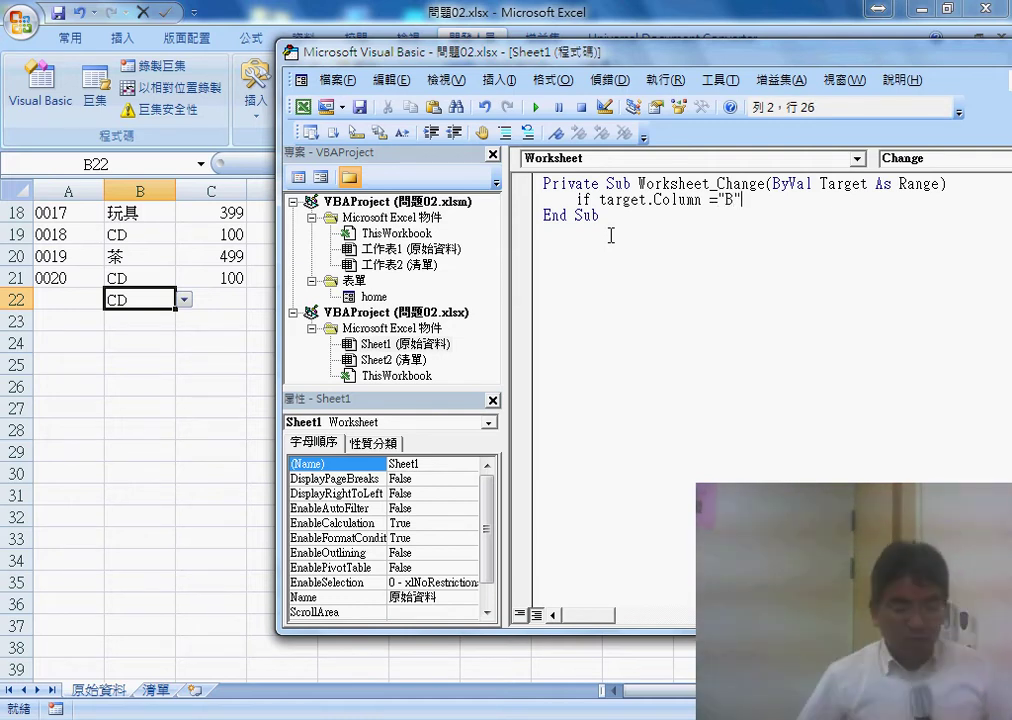
{"action": "key", "text": "BackSpace"}
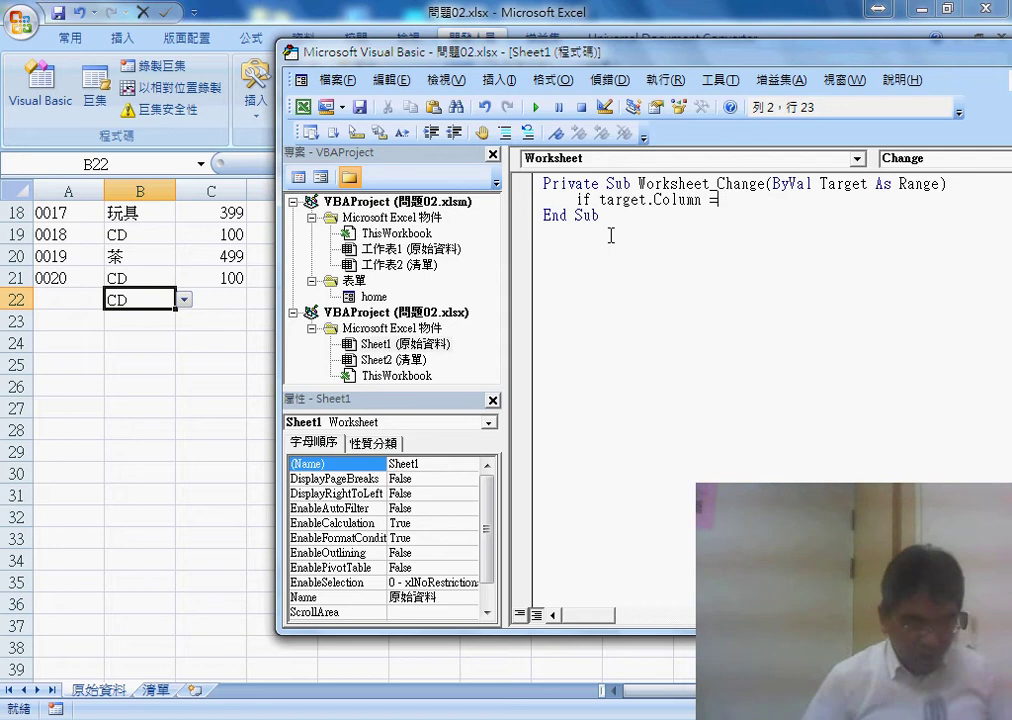
{"action": "type", "text": "2"}
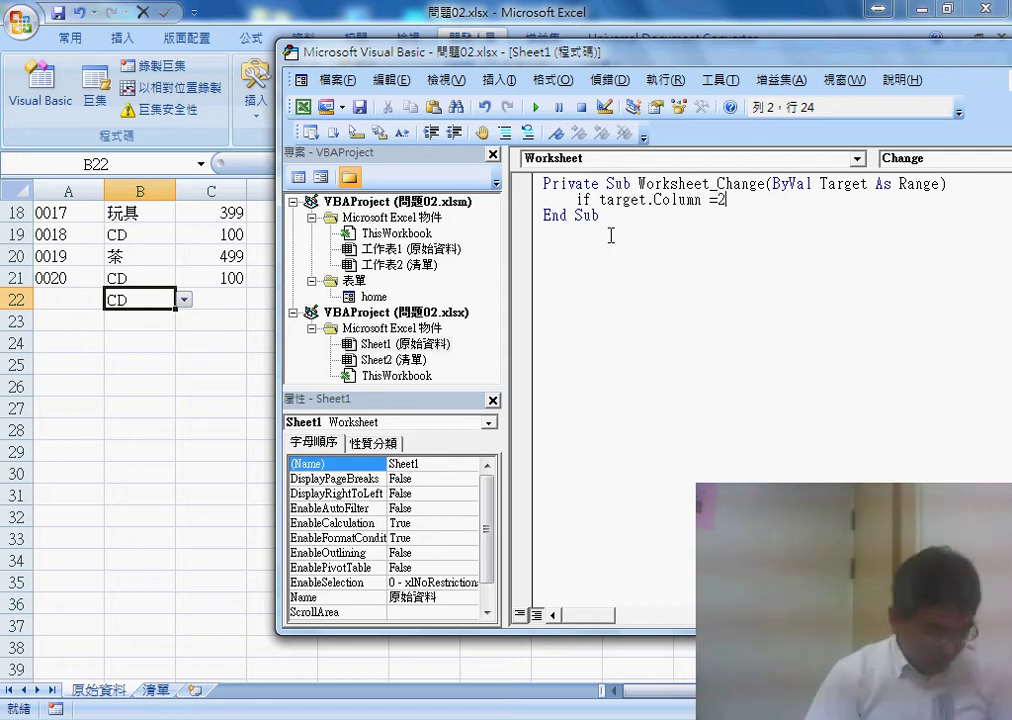
{"action": "type", "text": " the"}
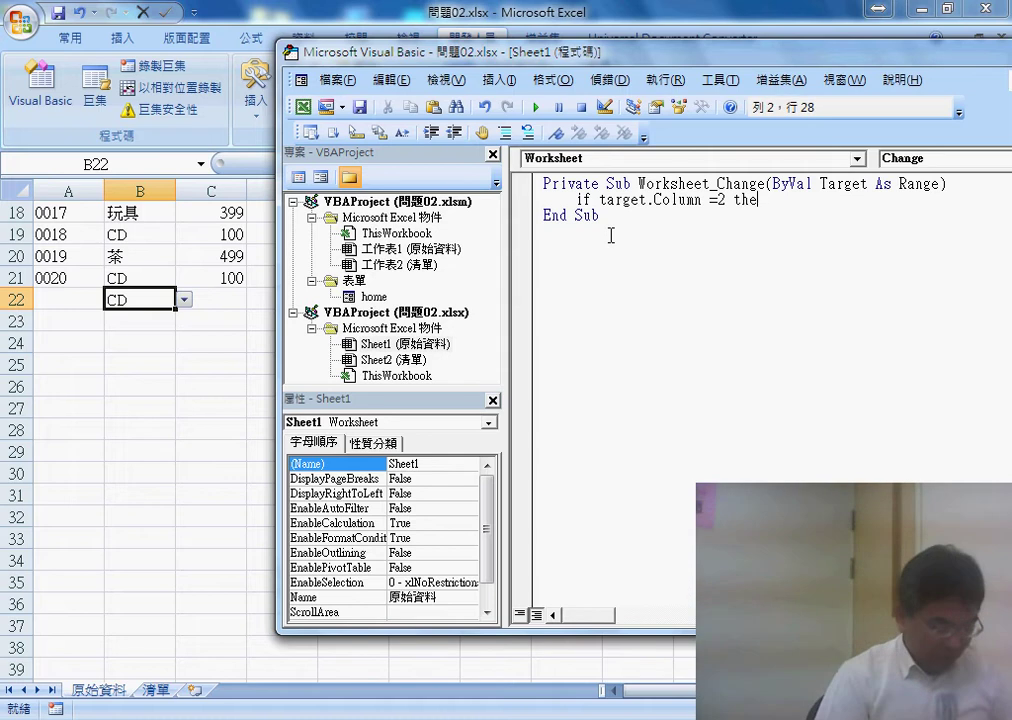
{"action": "key", "text": "Return"}
{"action": "key", "text": "Return"}
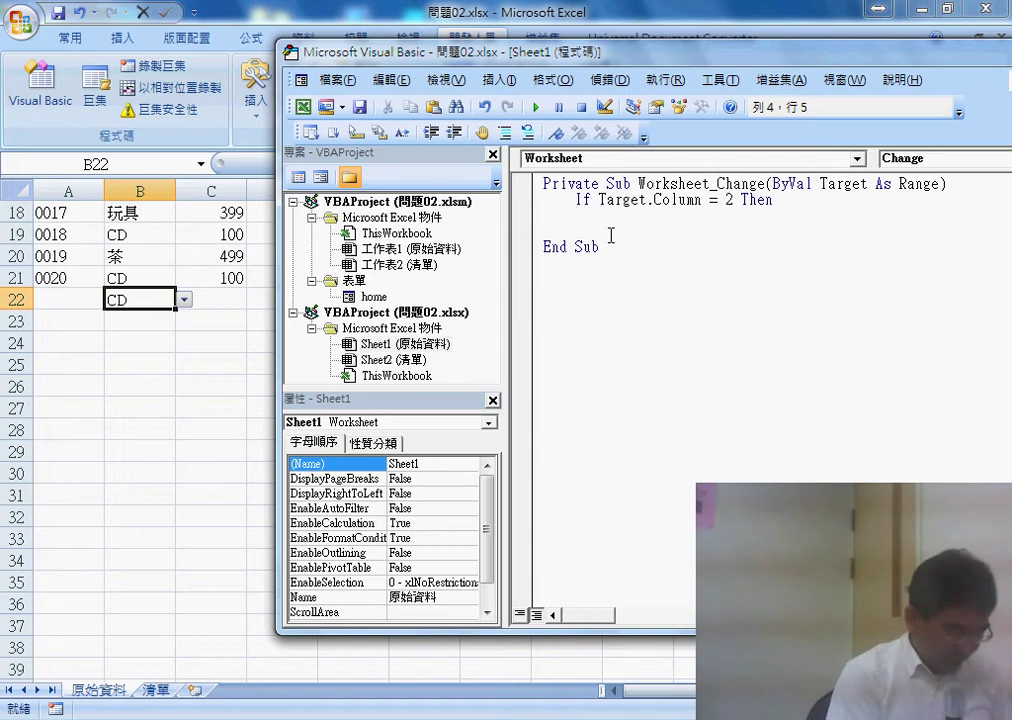
{"action": "type", "text": "r"}
{"action": "key", "text": "BackSpace"}
{"action": "type", "text": "e"}
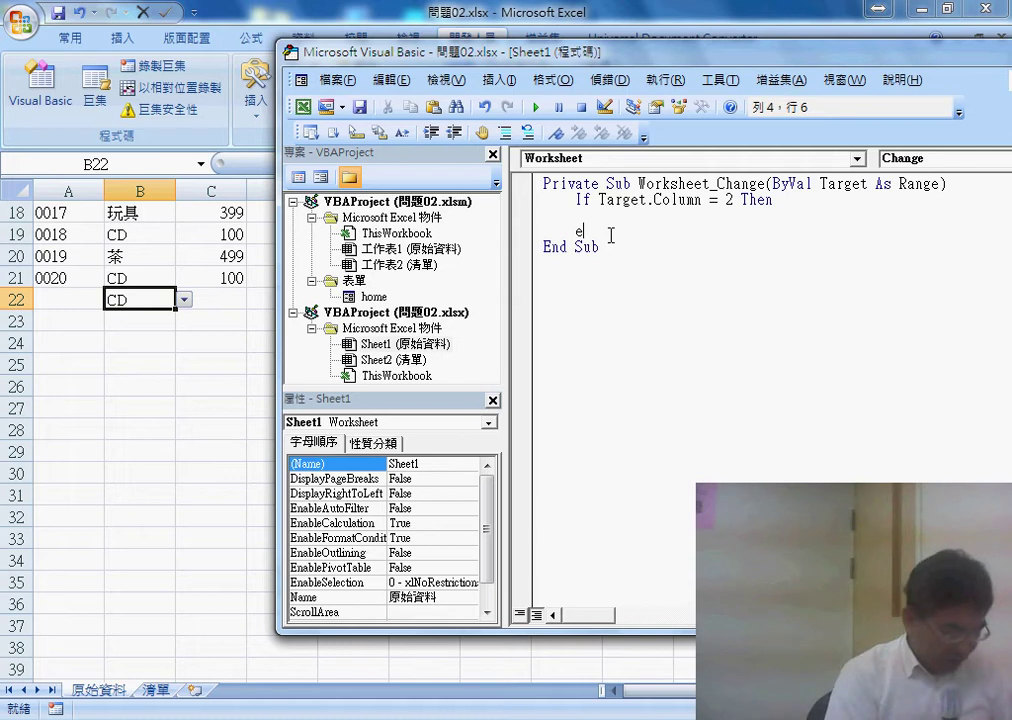
{"action": "type", "text": "nd i"}
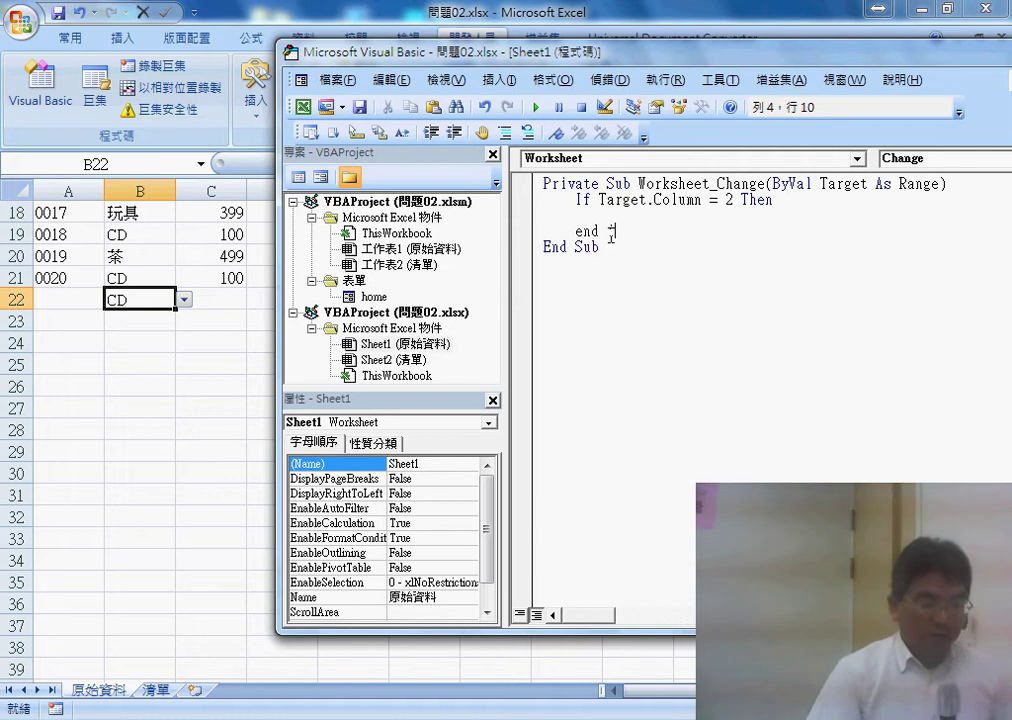
{"action": "type", "text": "f"}
{"action": "key", "text": "Down"}
{"action": "key", "text": "Down"}
{"action": "key", "text": "Down"}
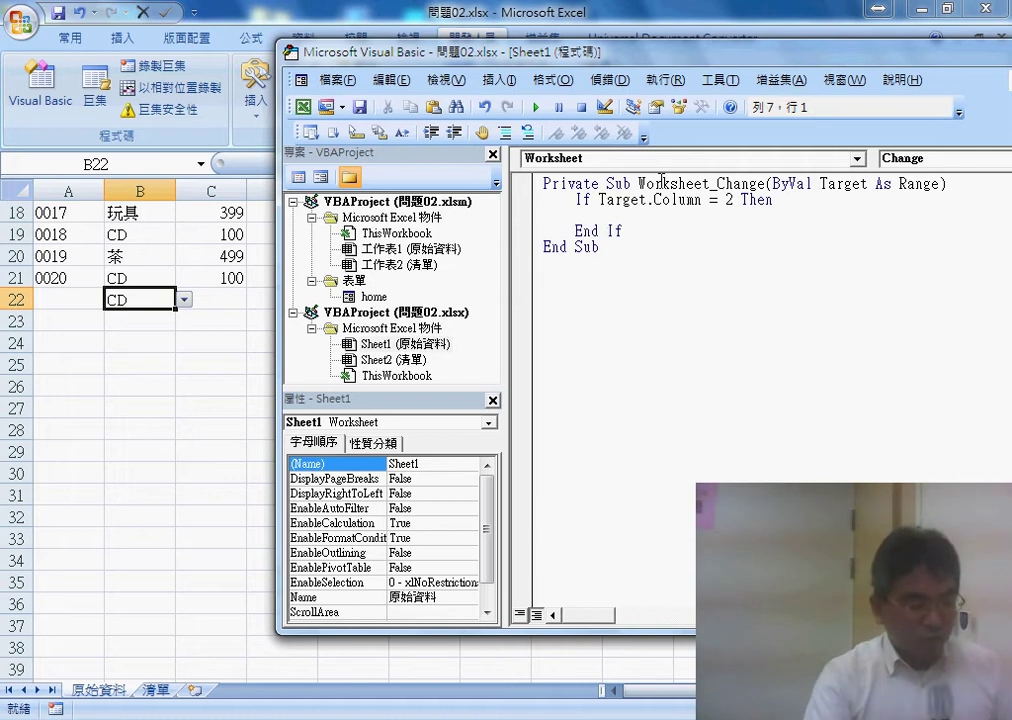
{"action": "left_click", "coordinate": [410, 248]}
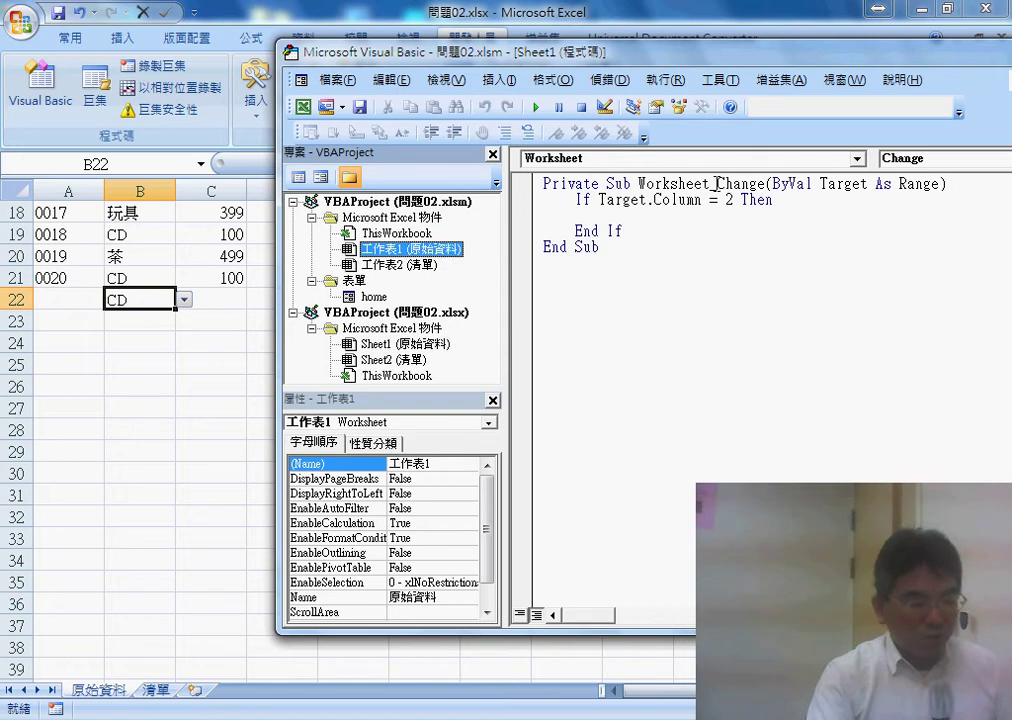
{"action": "left_click_drag", "start_coordinate": [717, 184], "coordinate": [767, 184]}
{"action": "left_click", "coordinate": [818, 183]}
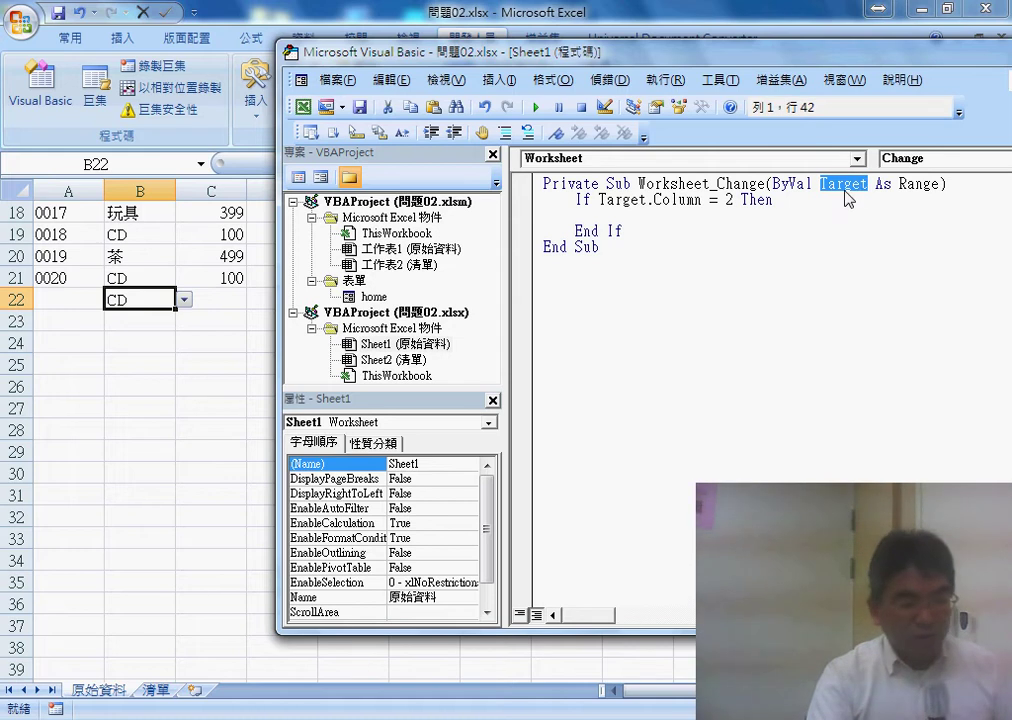
{"action": "left_click_drag", "start_coordinate": [899, 185], "coordinate": [921, 186]}
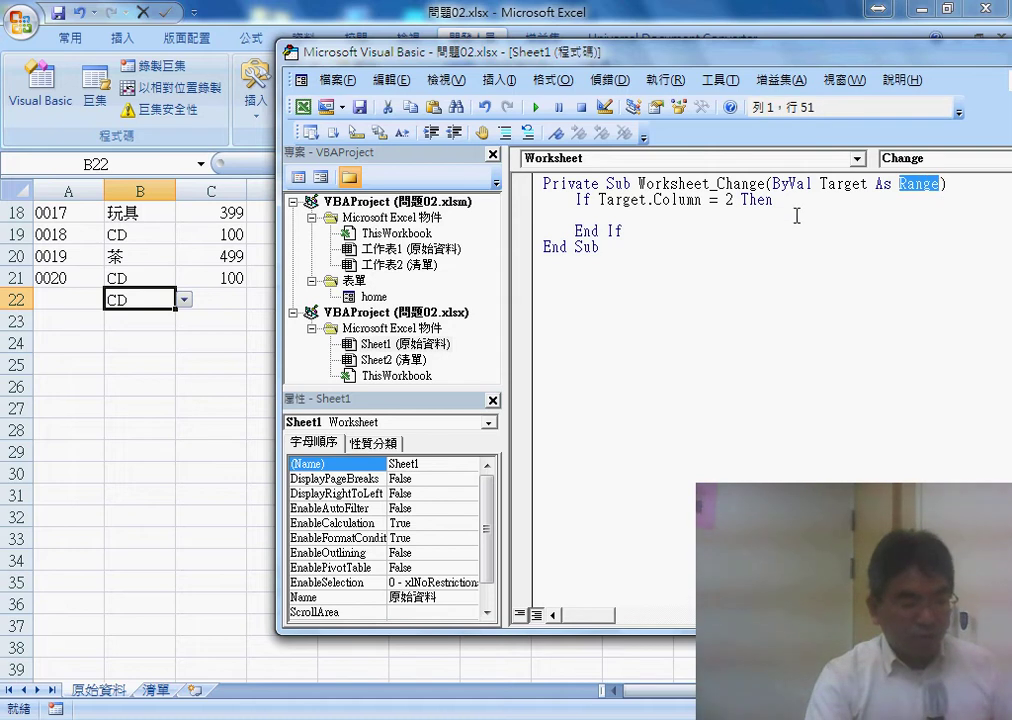
{"action": "left_click", "coordinate": [655, 215]}
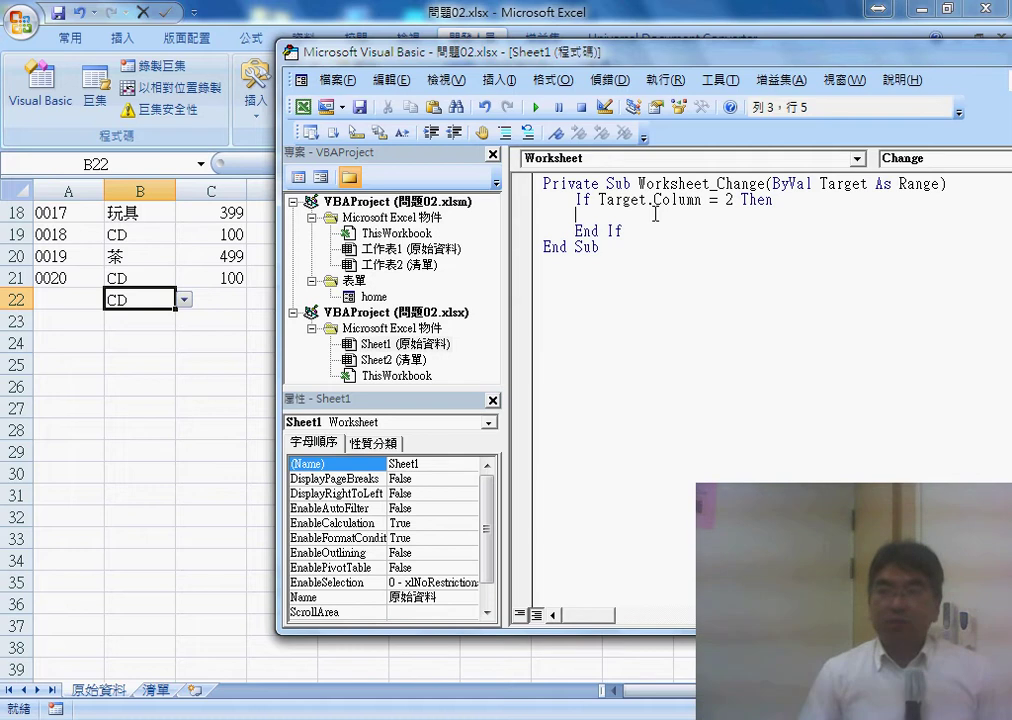
{"action": "key", "text": "Tab"}
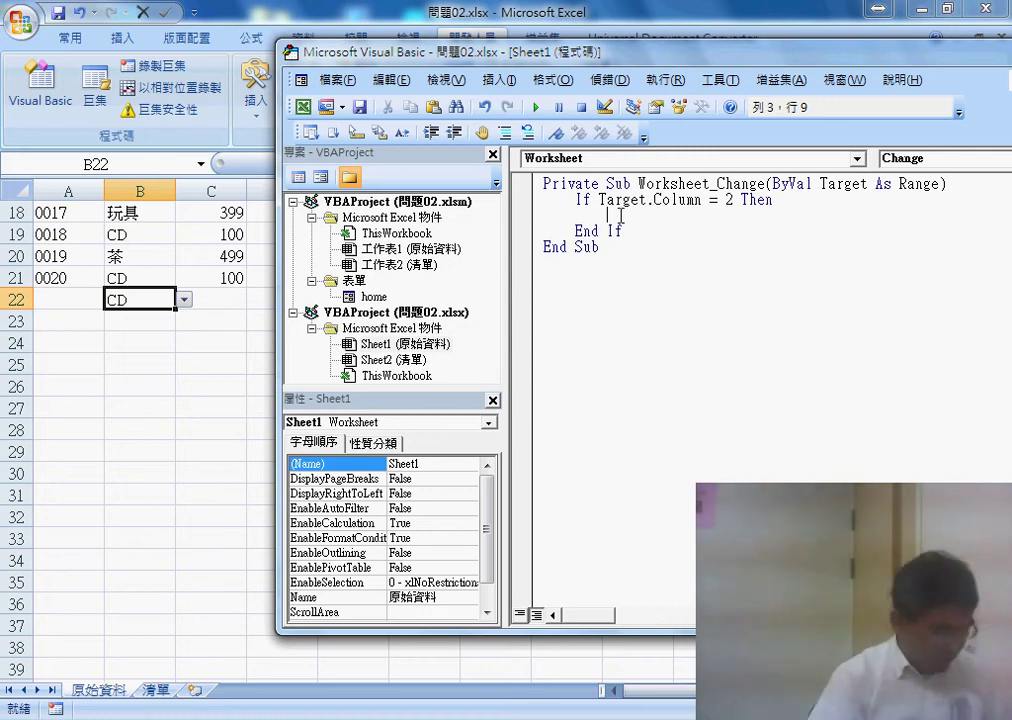
Step: Type Cells(Target.Row, "A") = "" inside the If block to clear column A
{"action": "type", "text": "ce"}
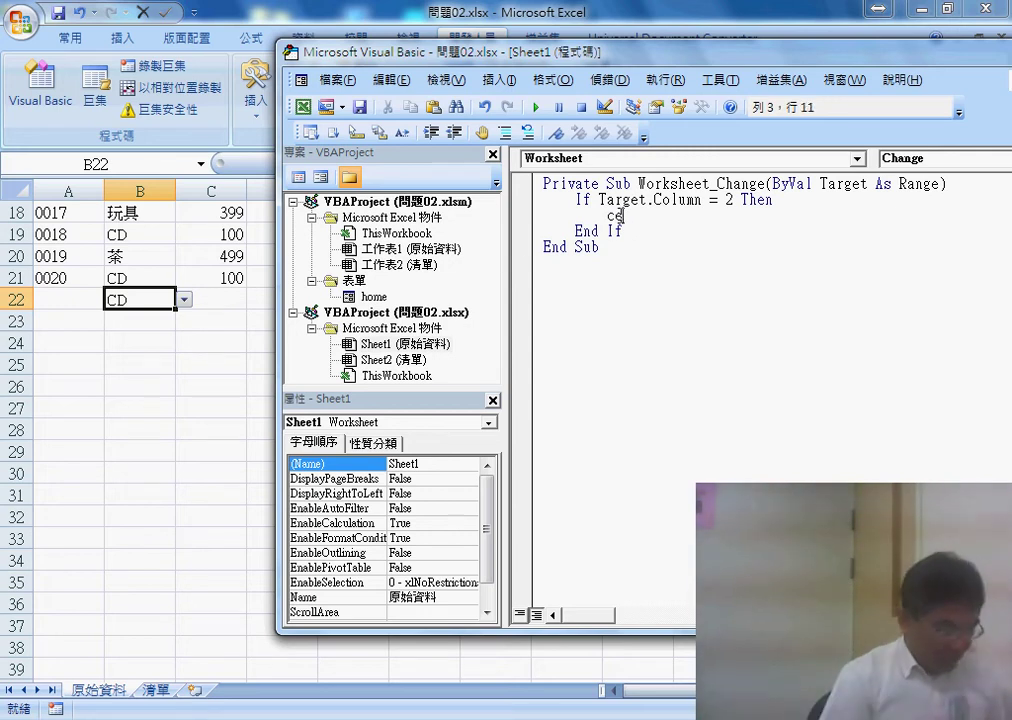
{"action": "type", "text": "ll"}
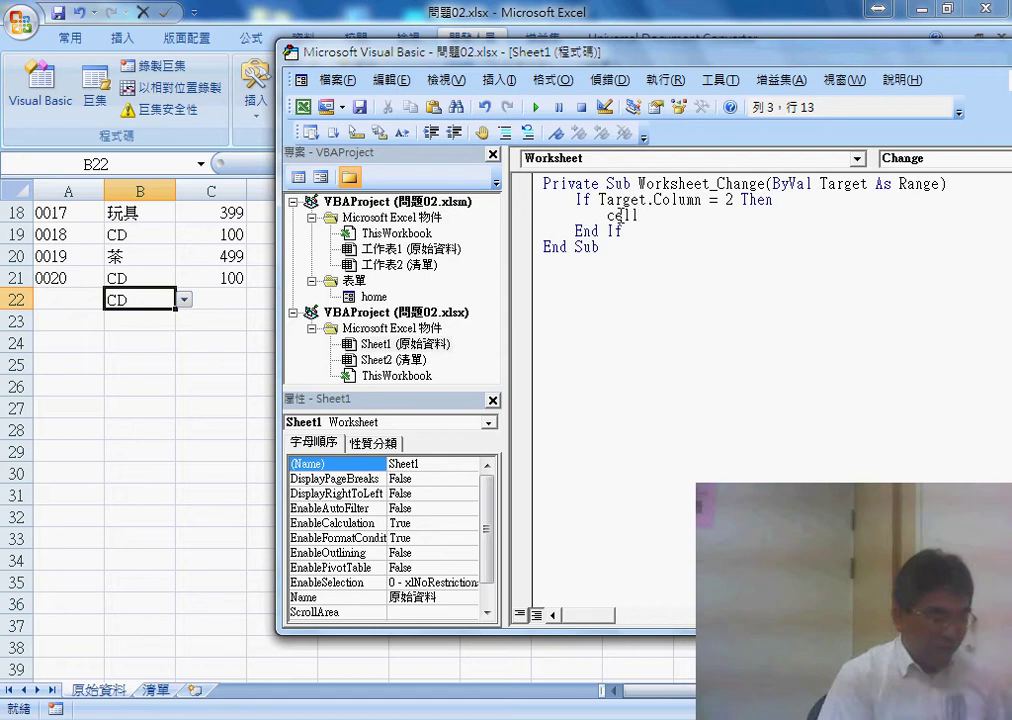
{"action": "type", "text": "s("}
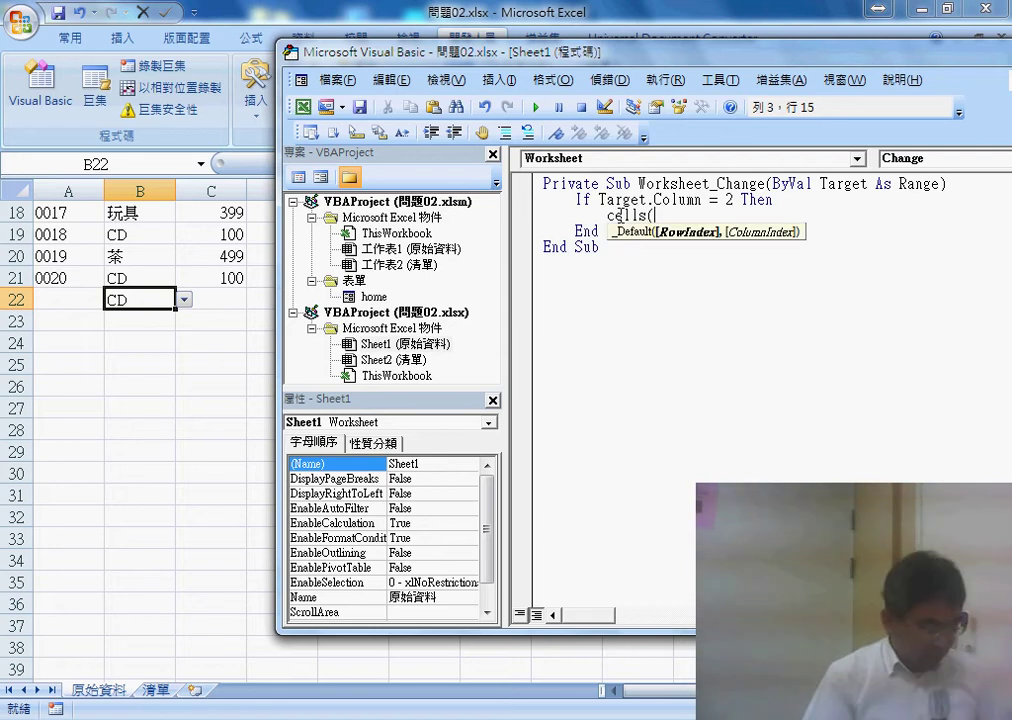
{"action": "type", "text": "ta"}
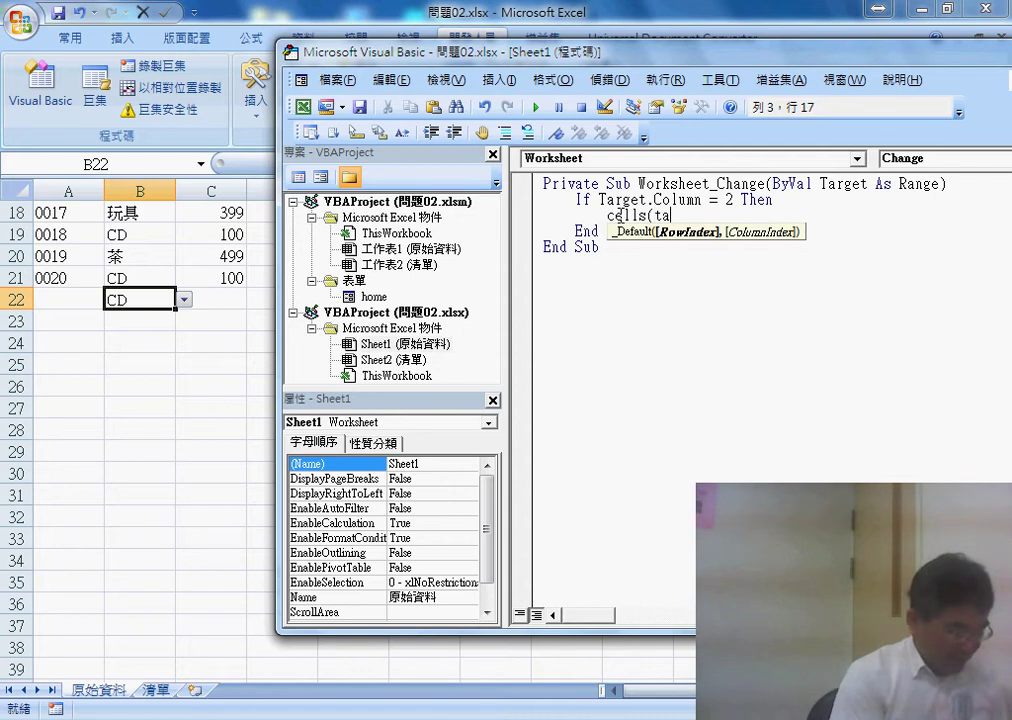
{"action": "type", "text": "rget"}
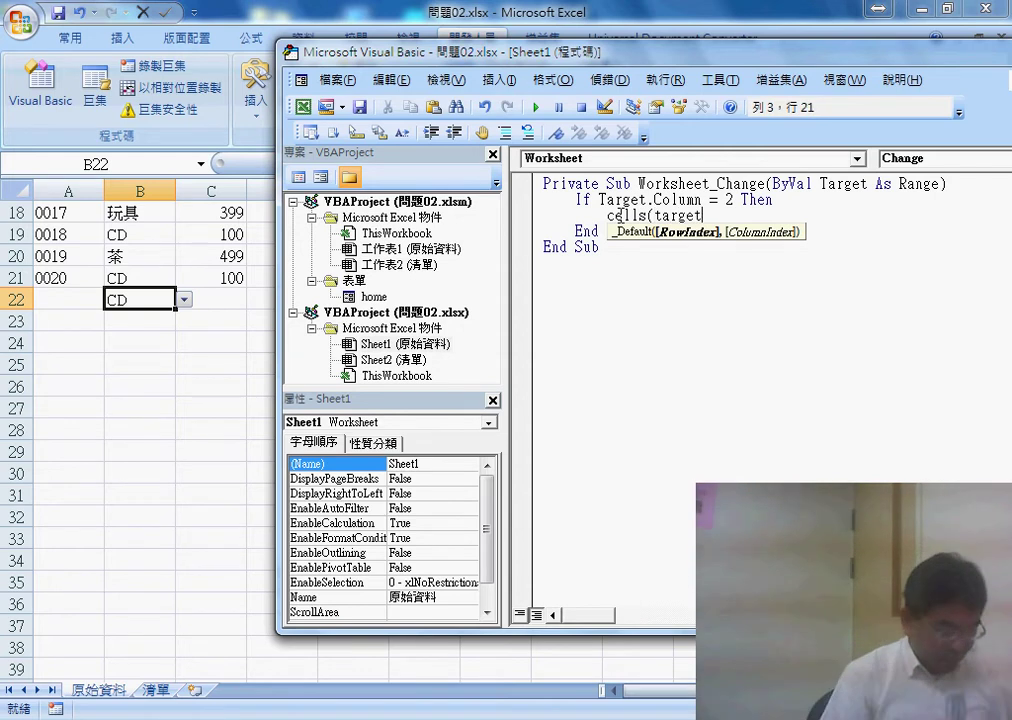
{"action": "type", "text": "."}
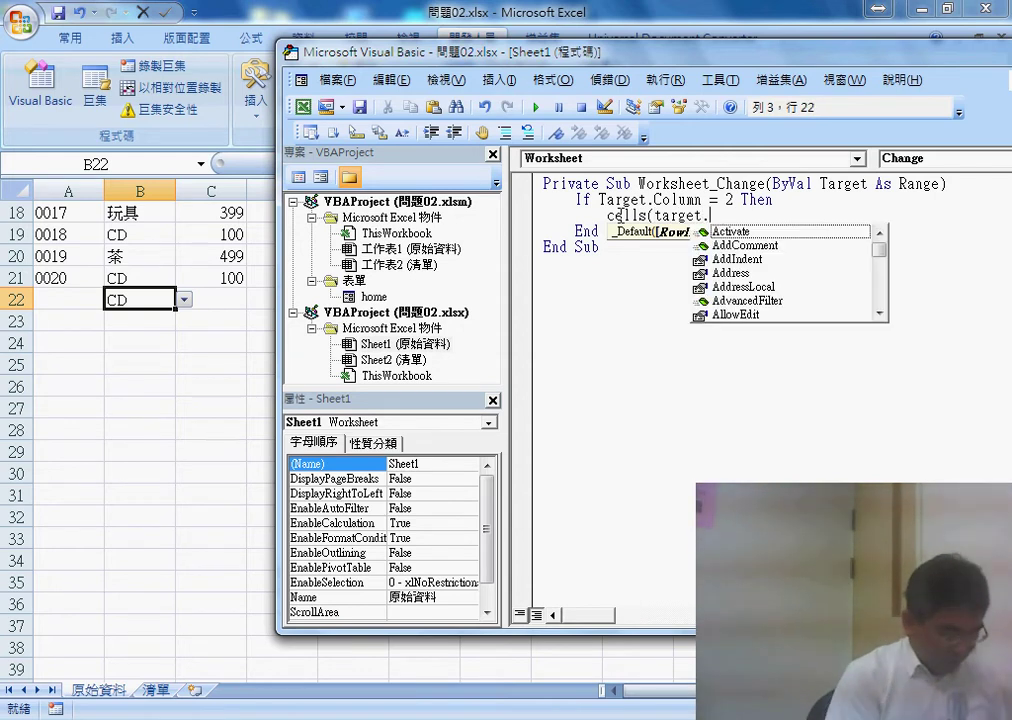
{"action": "type", "text": "row"}
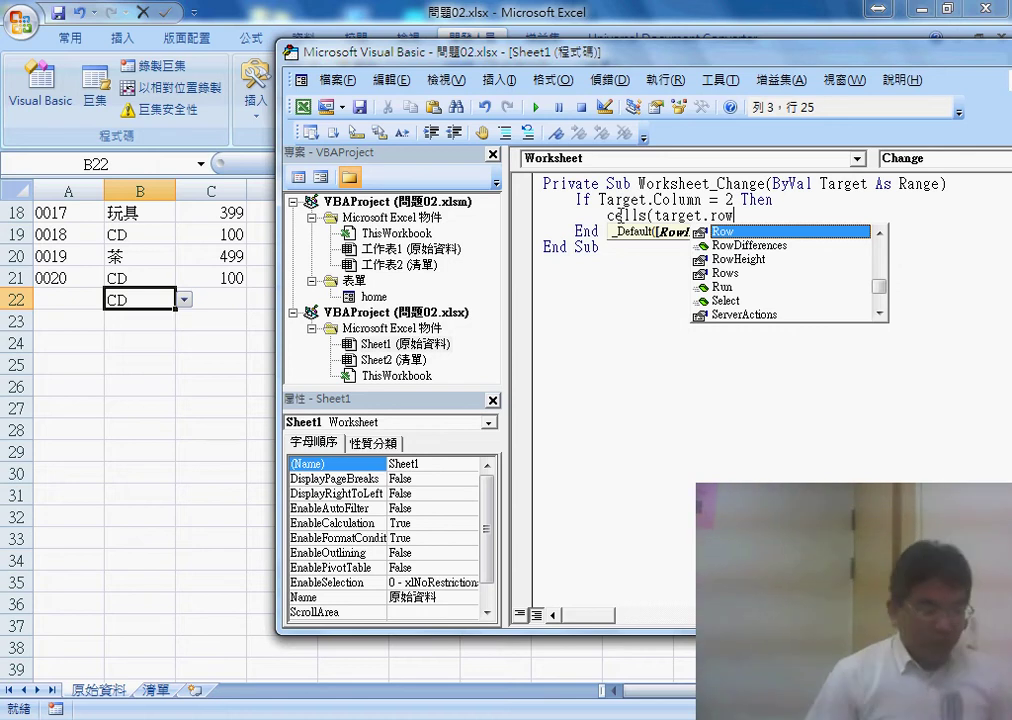
{"action": "type", "text": ","}
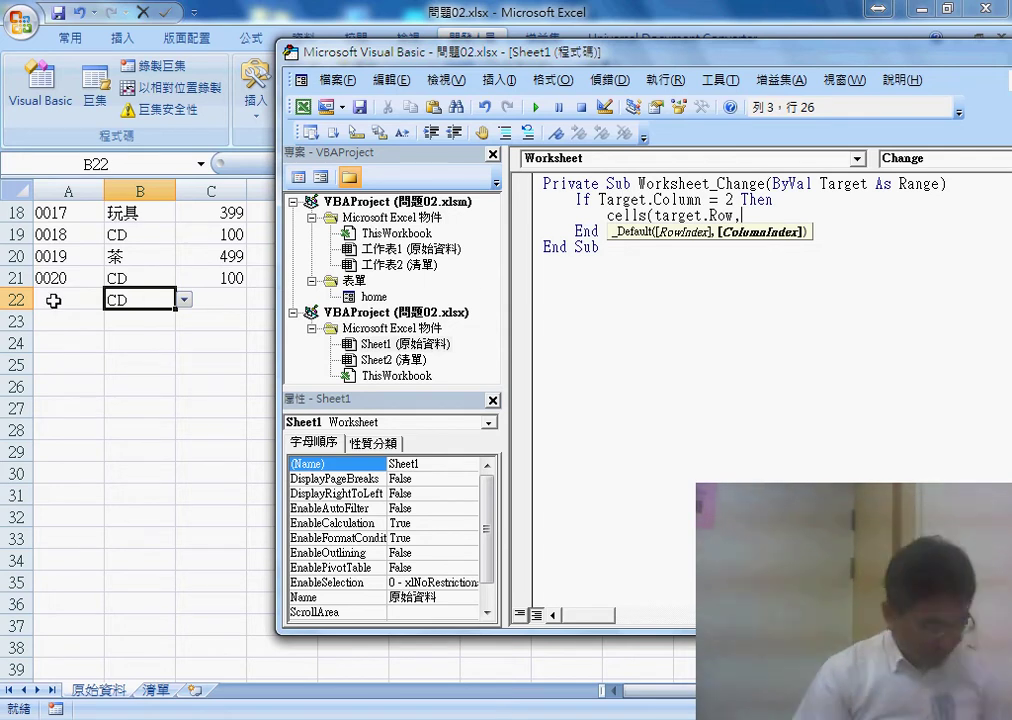
{"action": "type", "text": "\""}
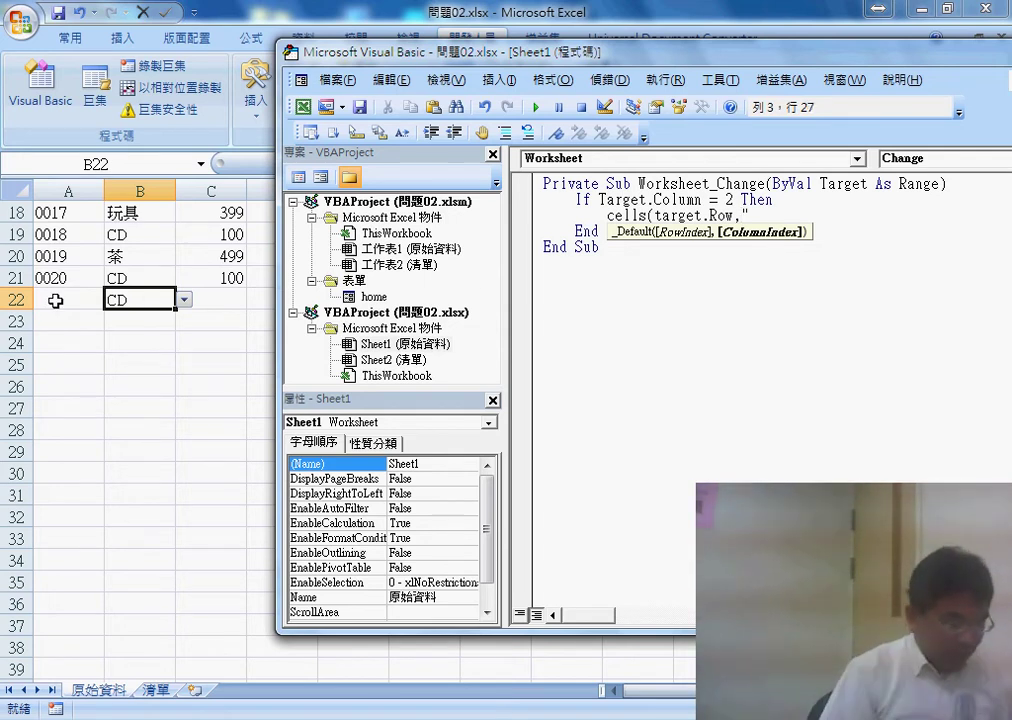
{"action": "type", "text": "A\""}
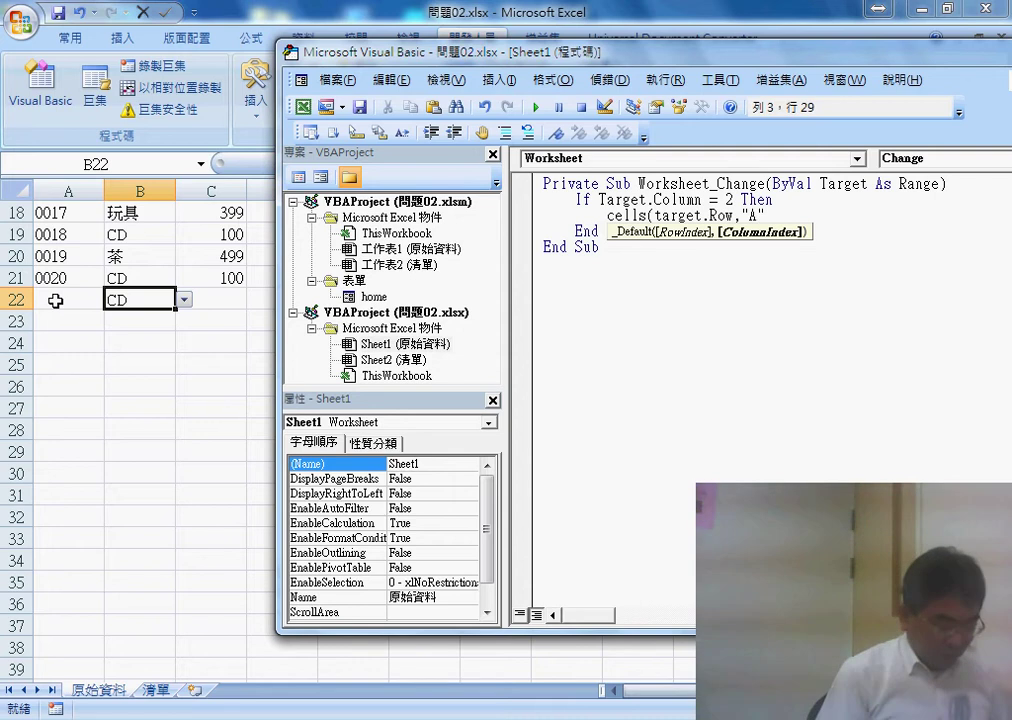
{"action": "type", "text": ") = "}
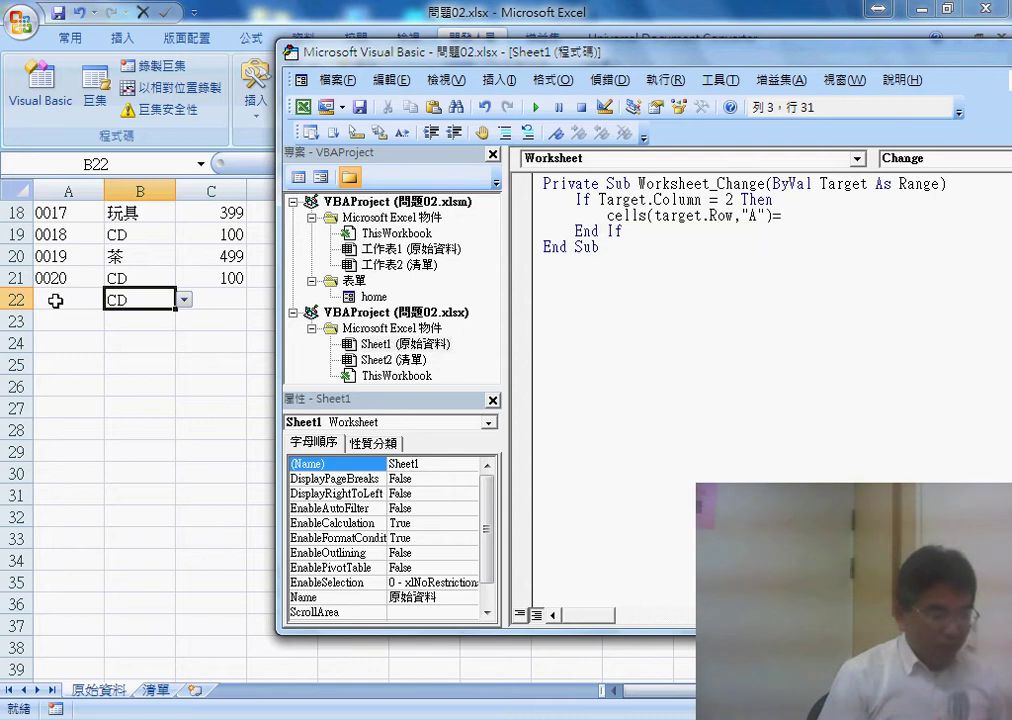
{"action": "type", "text": "\"\""}
{"action": "key", "text": "Down"}
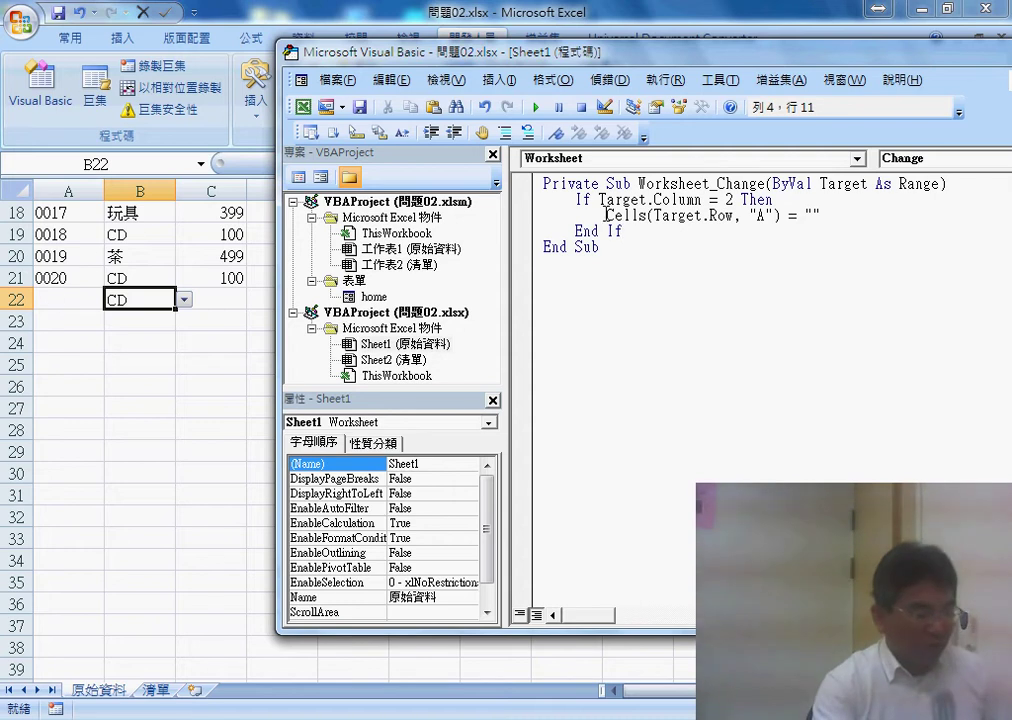
Step: Copy A21's ID formula =IF(B21="","",TEXT(ROW()-1,"0000")) from the formula bar, then return to the code
{"action": "left_click", "coordinate": [63, 278]}
{"action": "left_click_drag", "start_coordinate": [313, 164], "coordinate": [562, 164]}
{"action": "right_click", "coordinate": [523, 170]}
{"action": "left_click", "coordinate": [573, 210]}
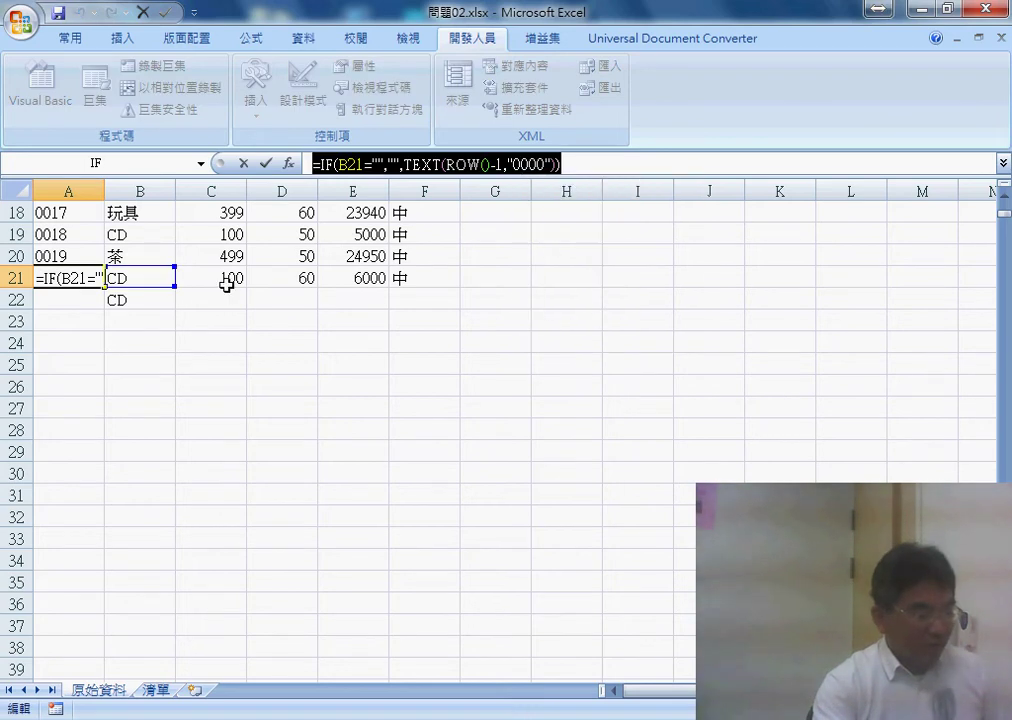
{"action": "left_click", "coordinate": [251, 163]}
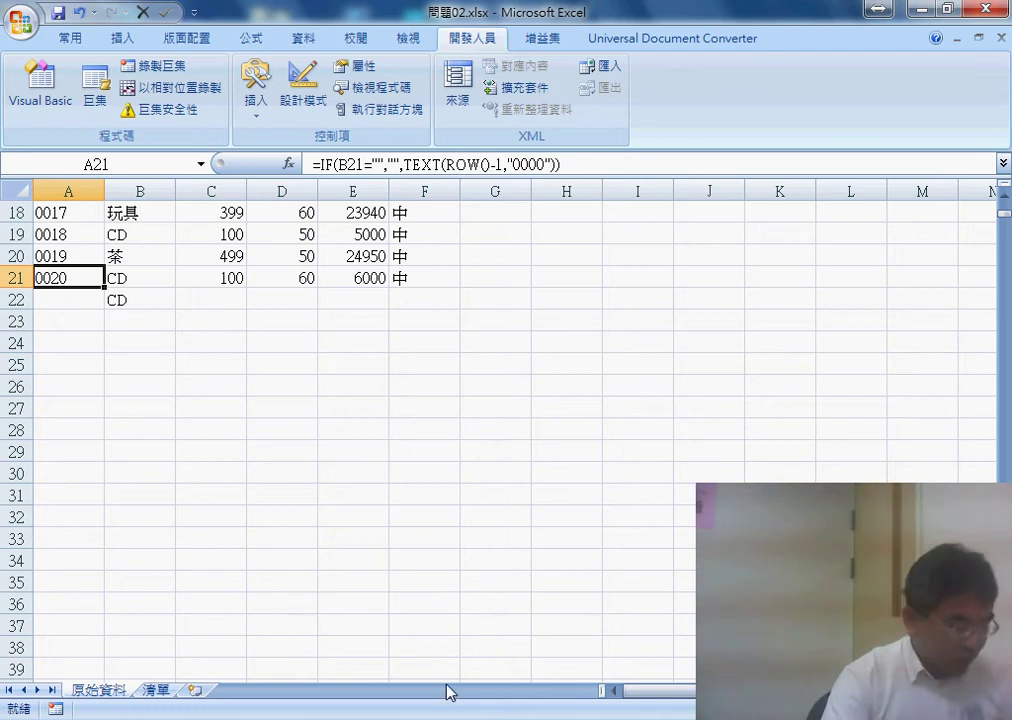
{"action": "mouse_move", "coordinate": [449, 719]}
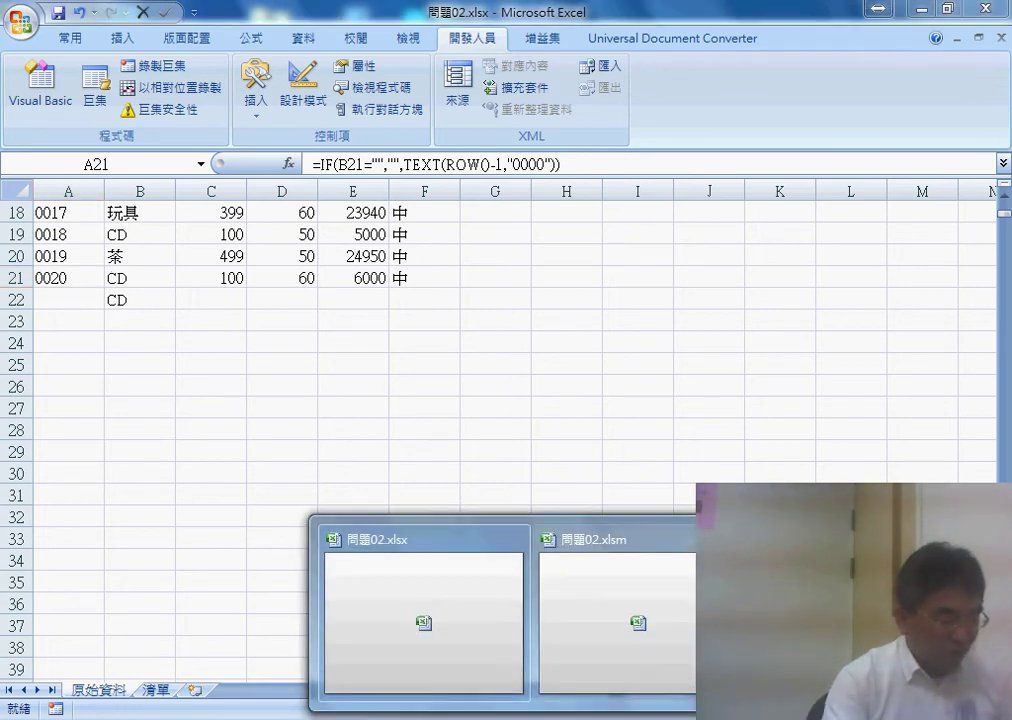
{"action": "key", "text": "alt+F11"}
{"action": "left_click", "coordinate": [812, 215]}
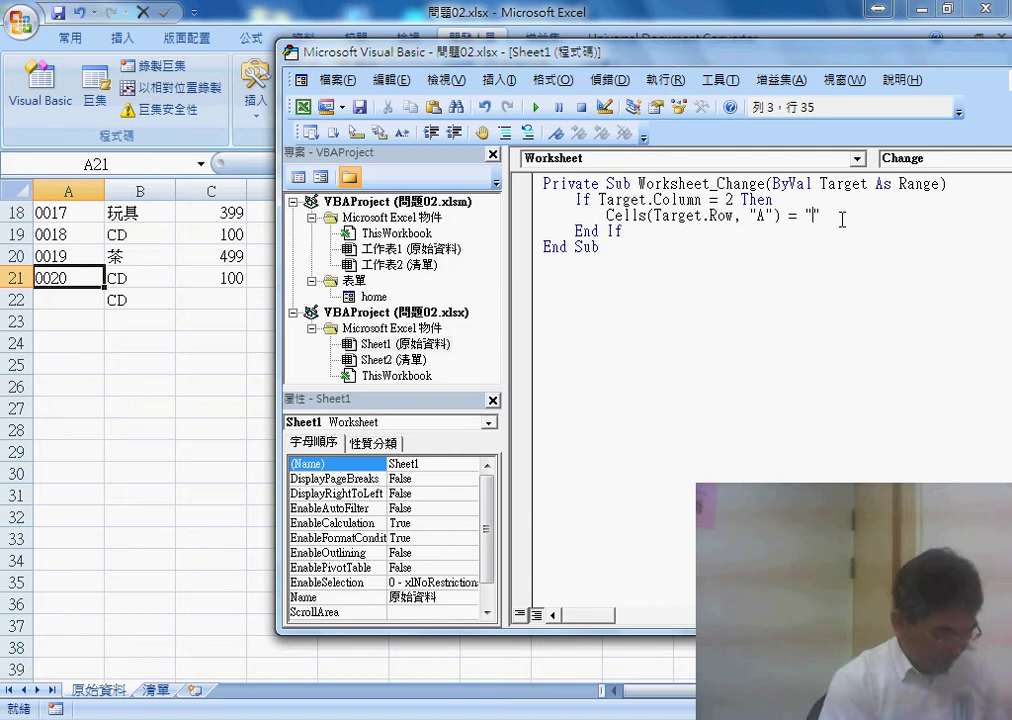
Step: Paste the ID formula between the quotes and replace B21's row number 21 with "&&"
{"action": "key", "text": "ctrl+v"}
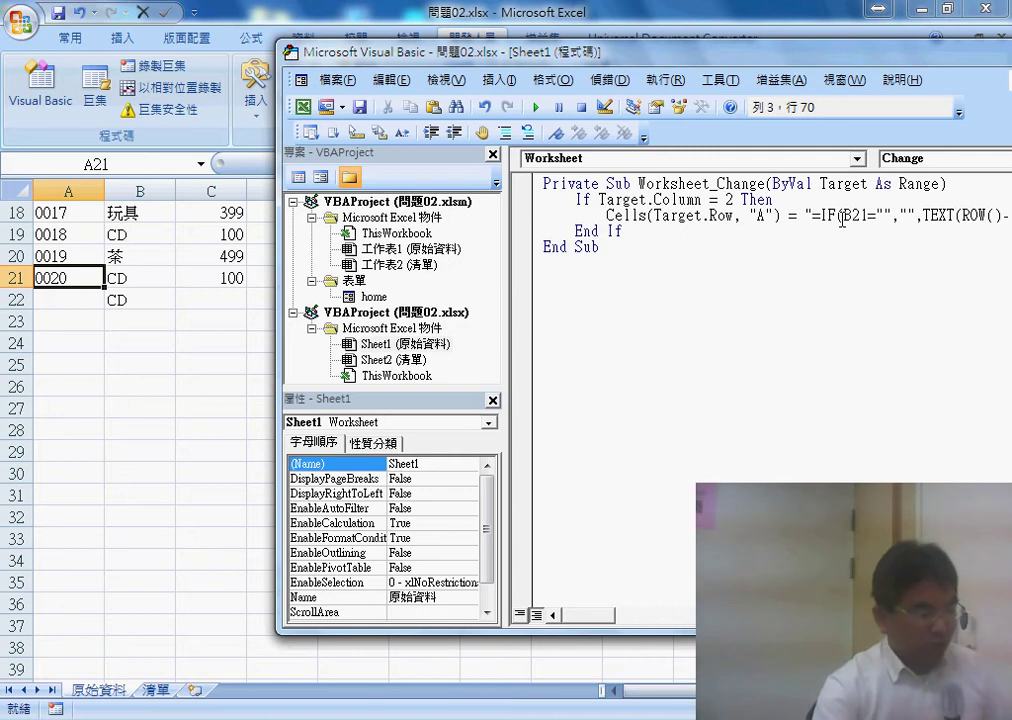
{"action": "left_click_drag", "start_coordinate": [503, 240], "coordinate": [403, 240]}
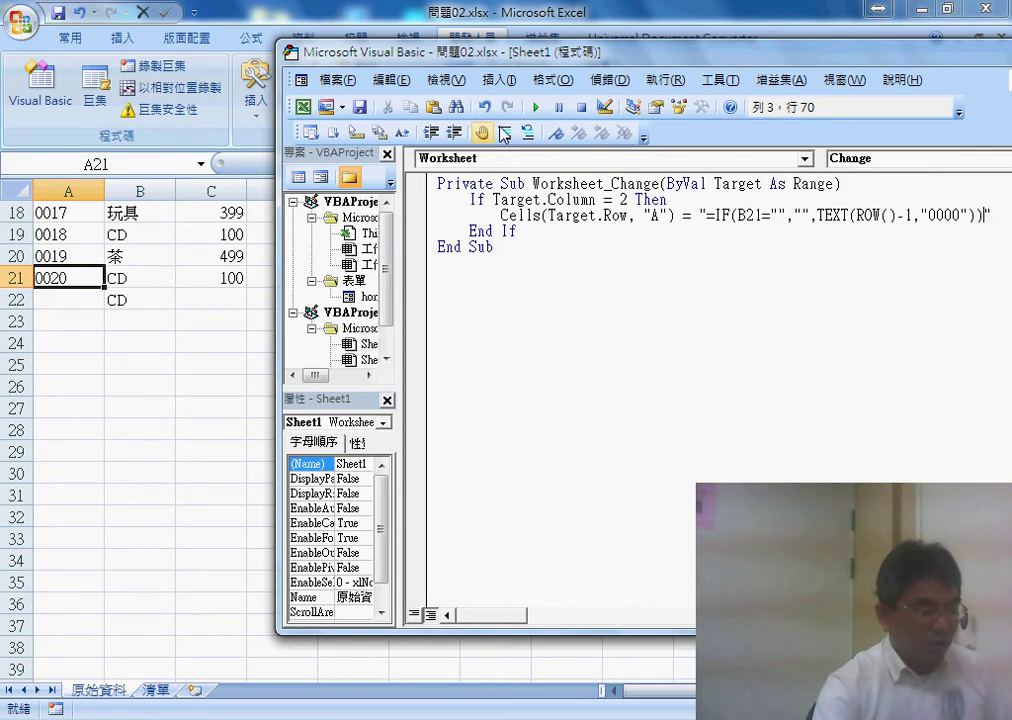
{"action": "left_click_drag", "start_coordinate": [524, 53], "coordinate": [400, 51]}
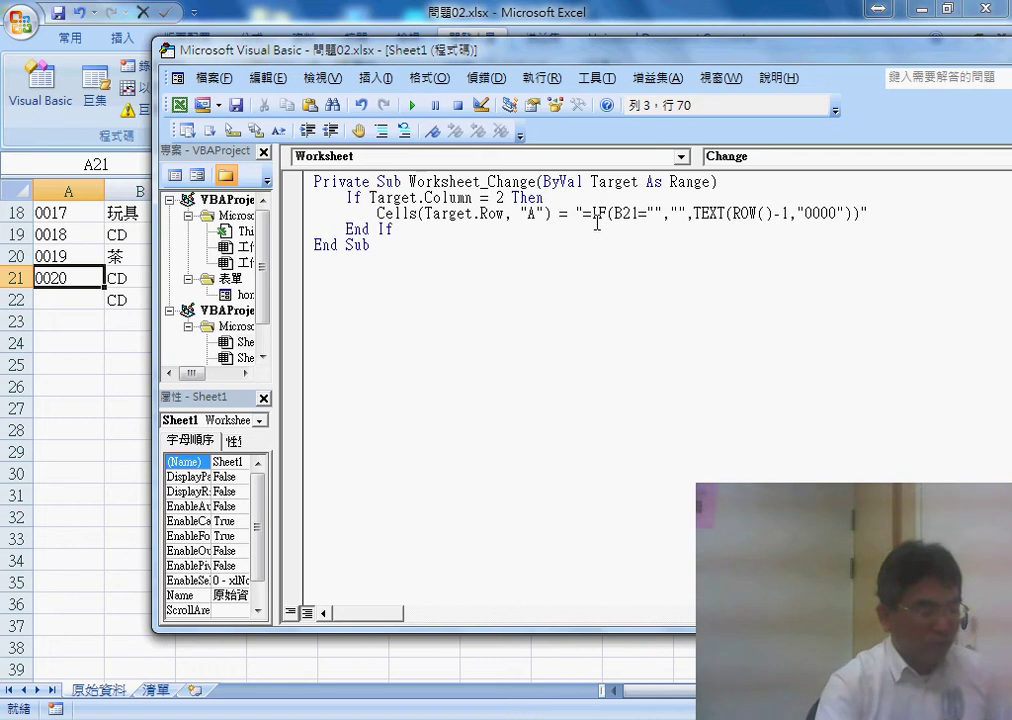
{"action": "left_click_drag", "start_coordinate": [583, 213], "coordinate": [860, 213]}
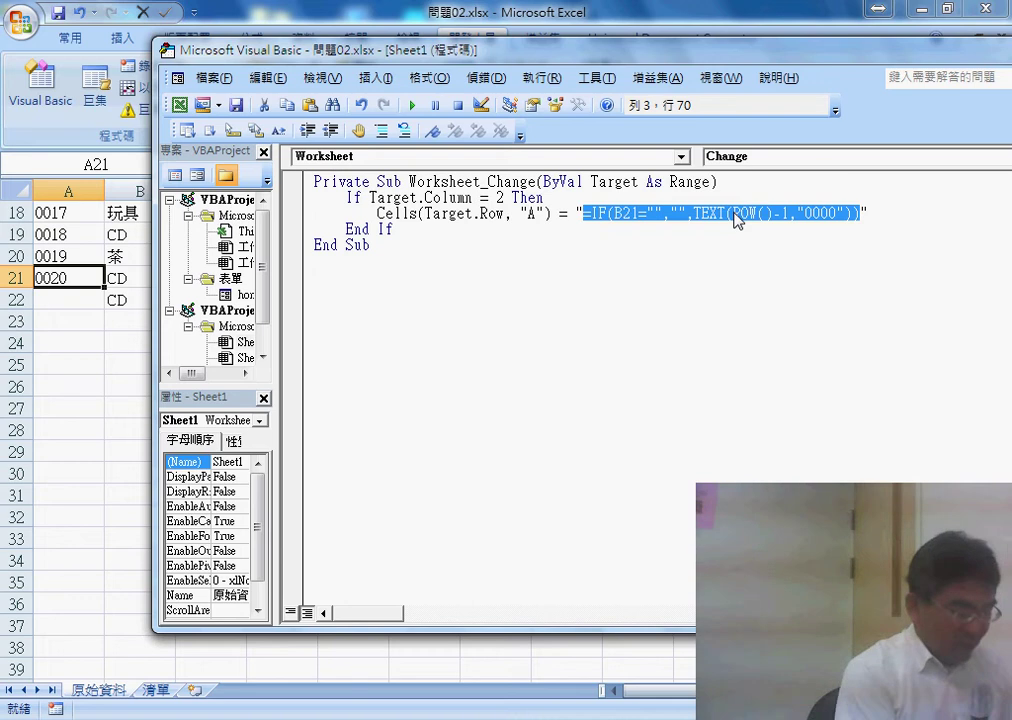
{"action": "key", "text": "Right"}
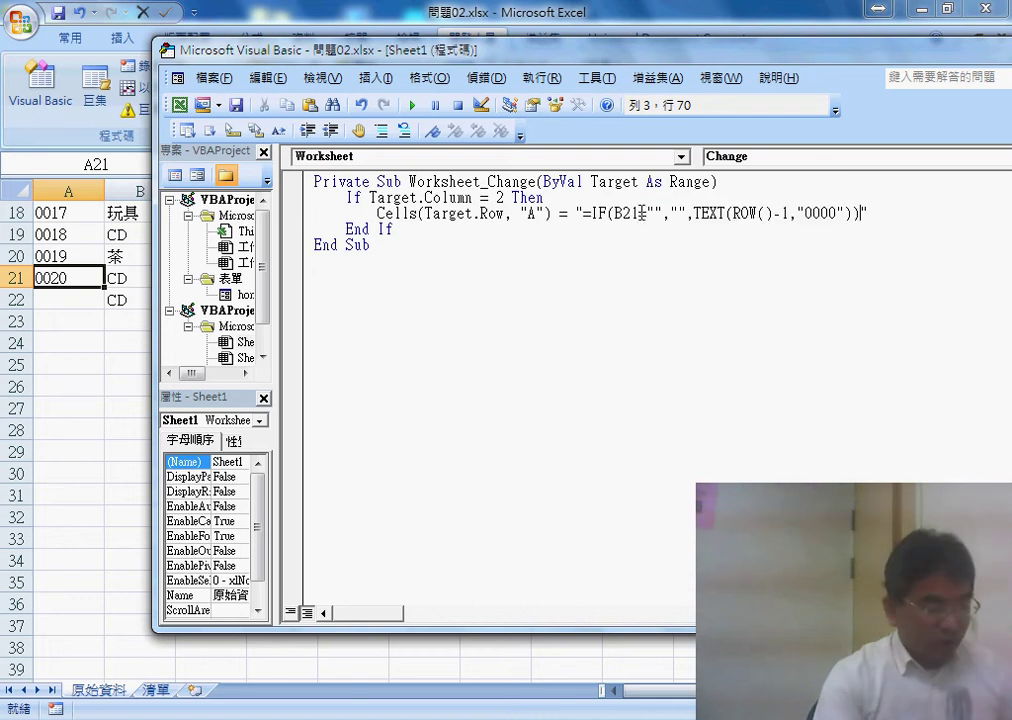
{"action": "left_click_drag", "start_coordinate": [641, 213], "coordinate": [624, 213]}
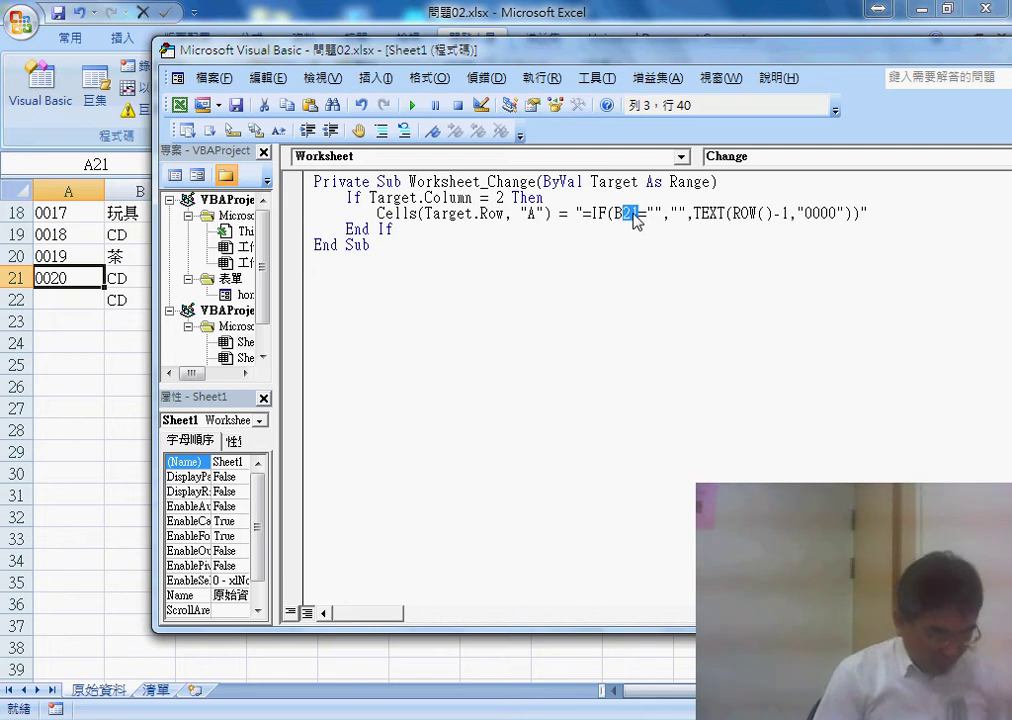
{"action": "type", "text": "\""}
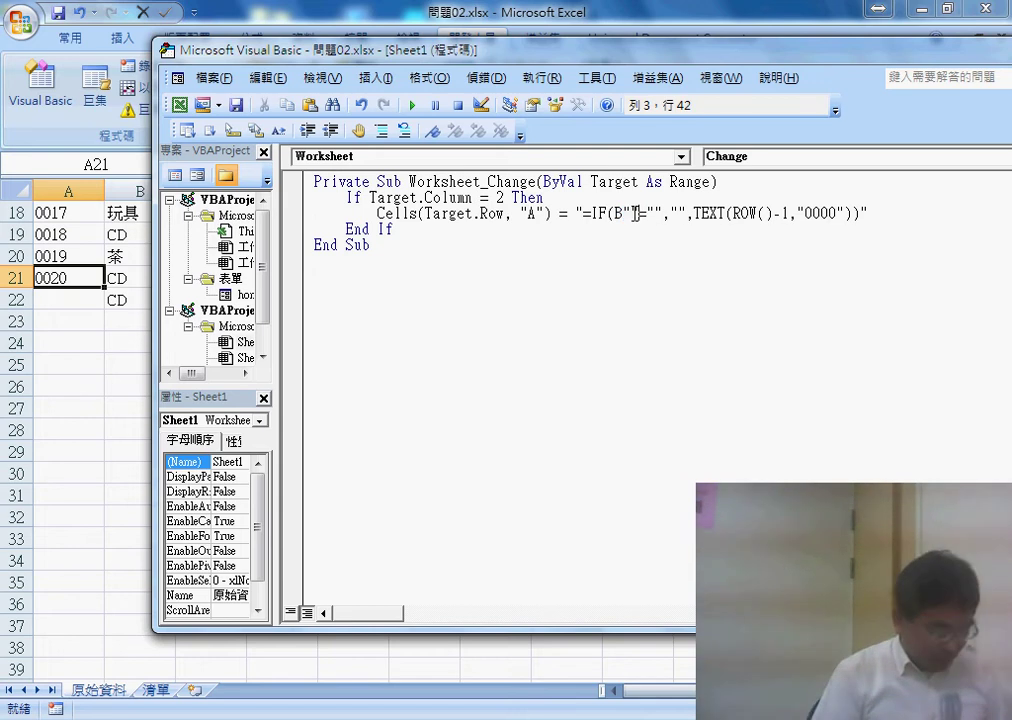
{"action": "type", "text": "&&\""}
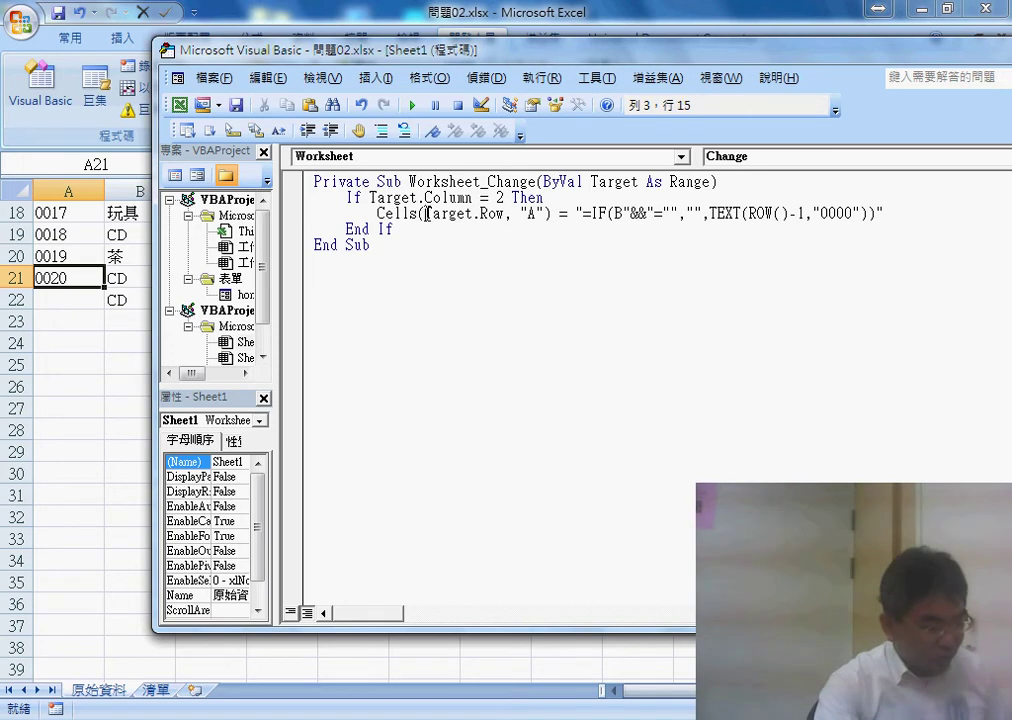
Step: Insert Target.Row into the formula's B reference with spaced ampersands, which triggers a compile error
{"action": "left_click_drag", "start_coordinate": [426, 214], "coordinate": [500, 214]}
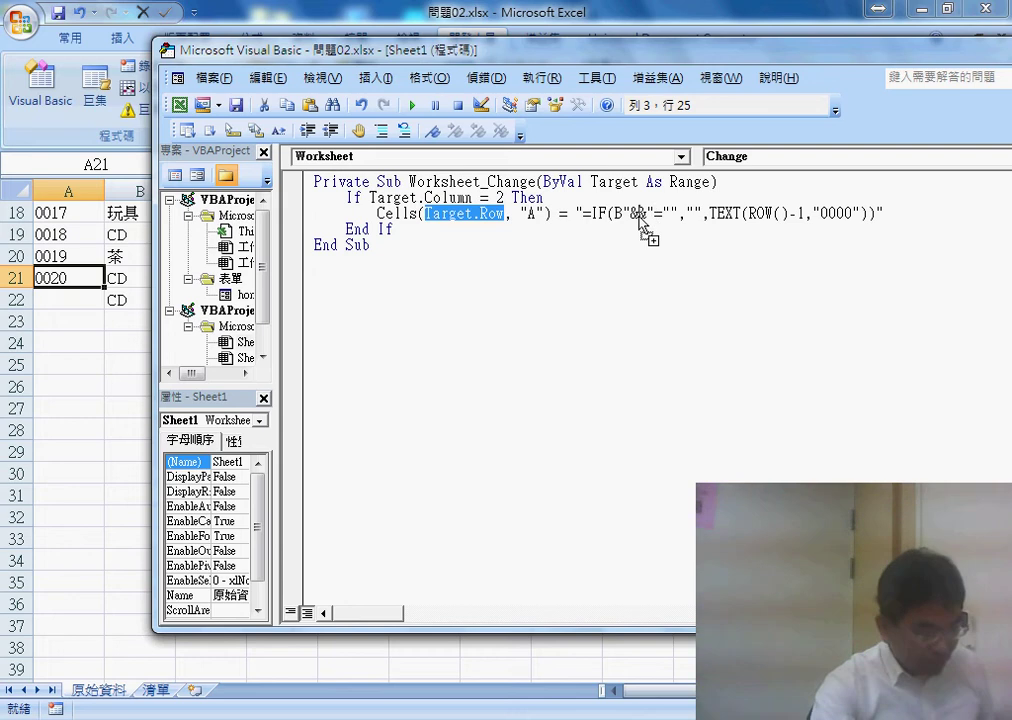
{"action": "left_click_drag", "start_coordinate": [640, 222], "coordinate": [638, 216]}
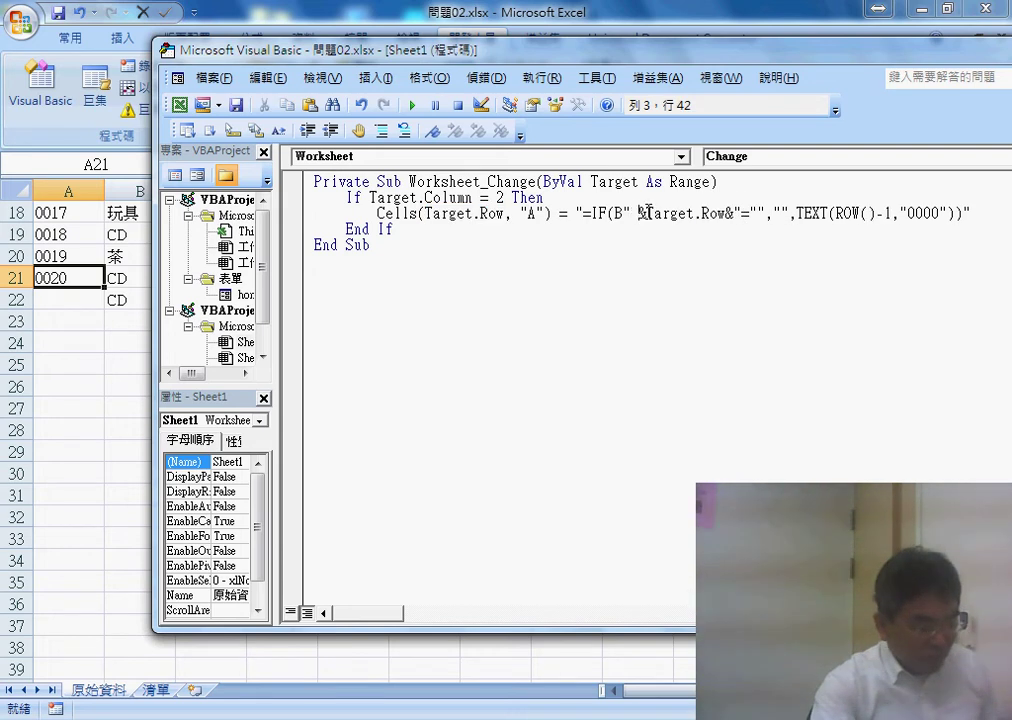
{"action": "key", "text": "Right"}
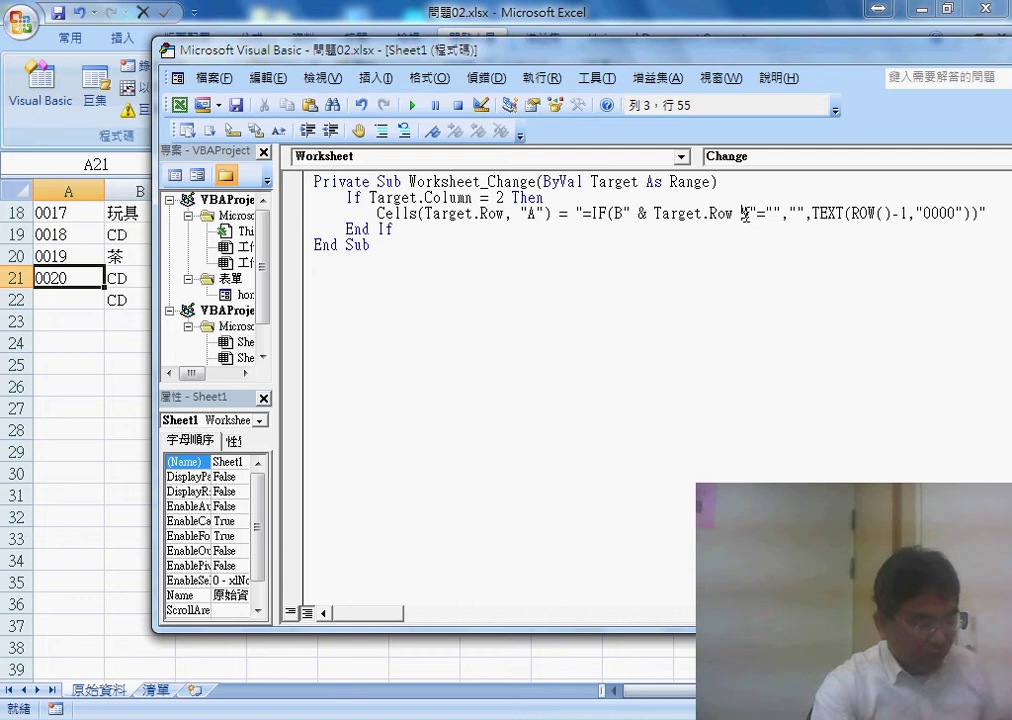
{"action": "key", "text": "Right"}
{"action": "left_click", "coordinate": [763, 315]}
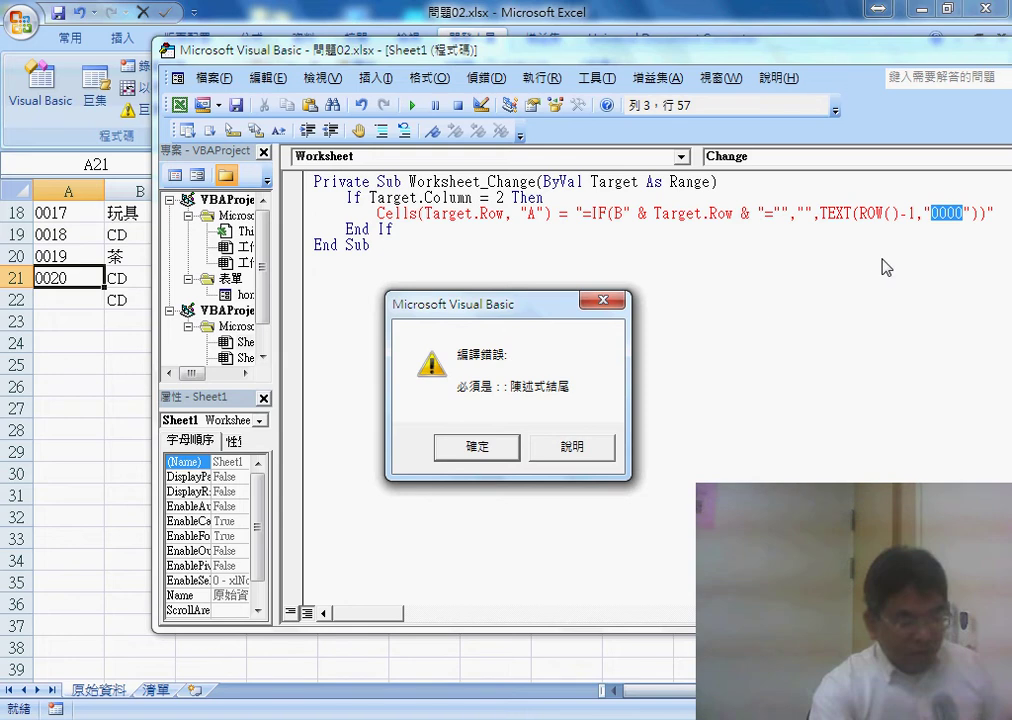
{"action": "left_click", "coordinate": [486, 445]}
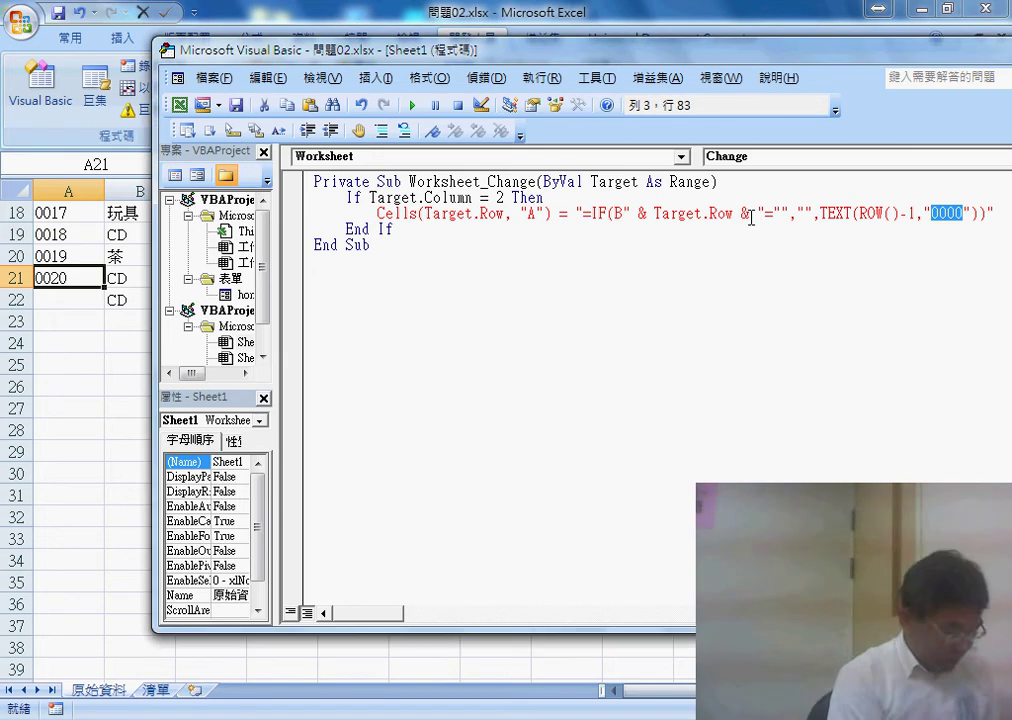
Step: Remove the spaces and Target.Row, undo back to the literal B21 formula, and select the string
{"action": "left_click", "coordinate": [751, 218]}
{"action": "key", "text": "BackSpace"}
{"action": "key", "text": "Left"}
{"action": "key", "text": "Left"}
{"action": "key", "text": "Left"}
{"action": "key", "text": "BackSpace"}
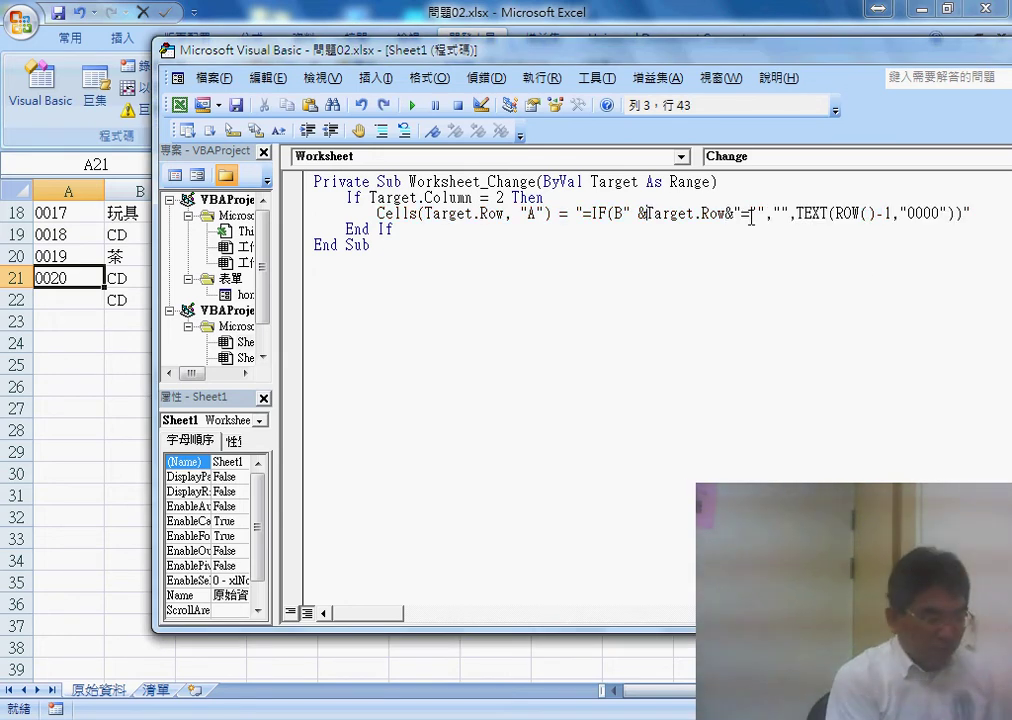
{"action": "key", "text": "Left"}
{"action": "key", "text": "BackSpace"}
{"action": "key", "text": "Right"}
{"action": "key", "text": "Delete"}
{"action": "key", "text": "Delete"}
{"action": "key", "text": "Delete"}
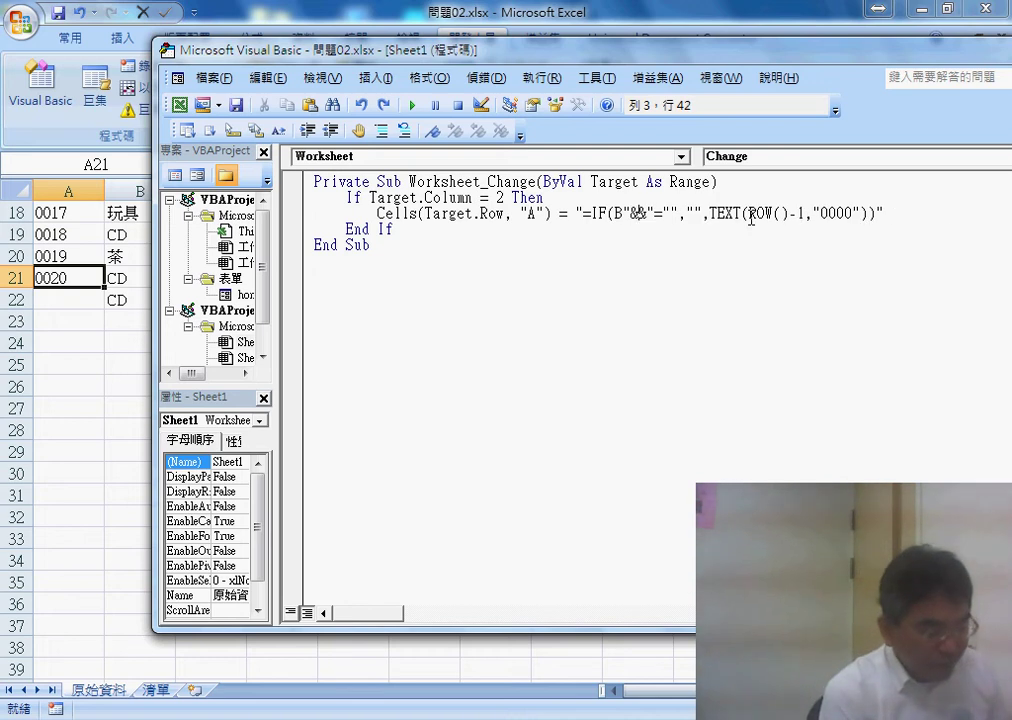
{"action": "key", "text": "ctrl+z"}
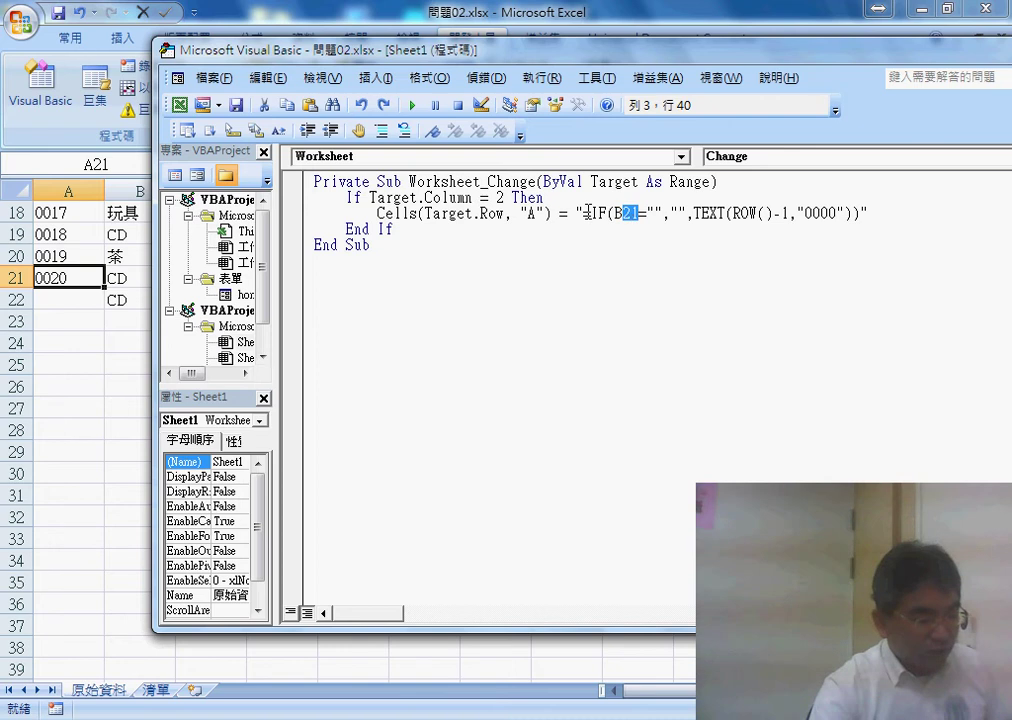
{"action": "left_click_drag", "start_coordinate": [585, 212], "coordinate": [862, 212]}
Step: Cut the formula from the code and paste it into a new Notepad window
{"action": "right_click", "coordinate": [812, 220]}
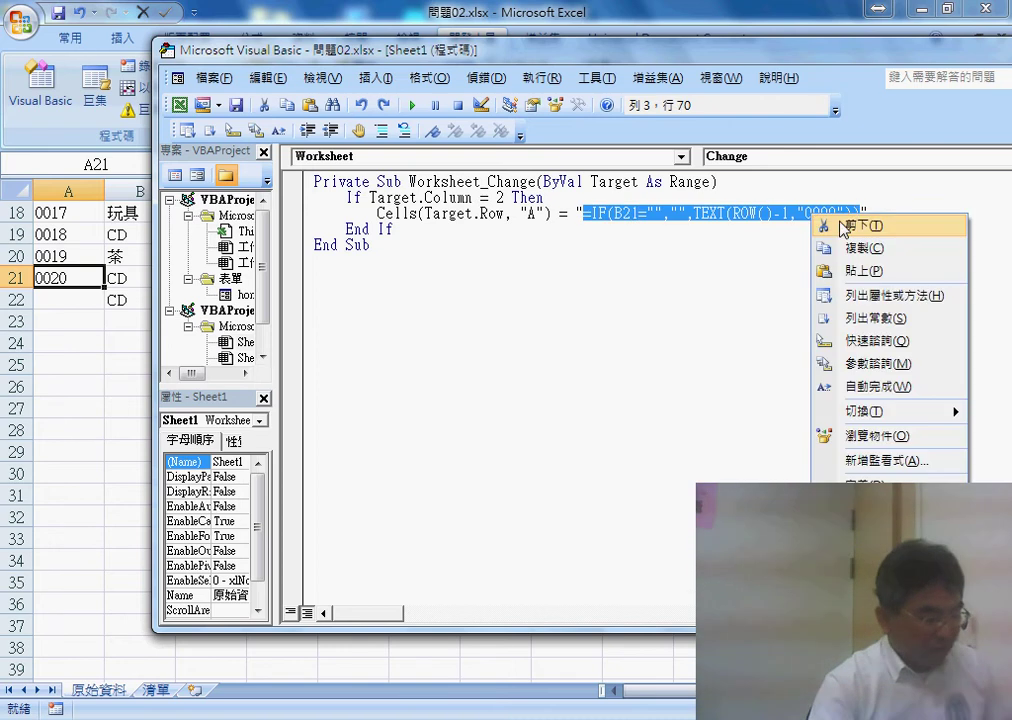
{"action": "left_click", "coordinate": [810, 227]}
{"action": "key", "text": "super"}
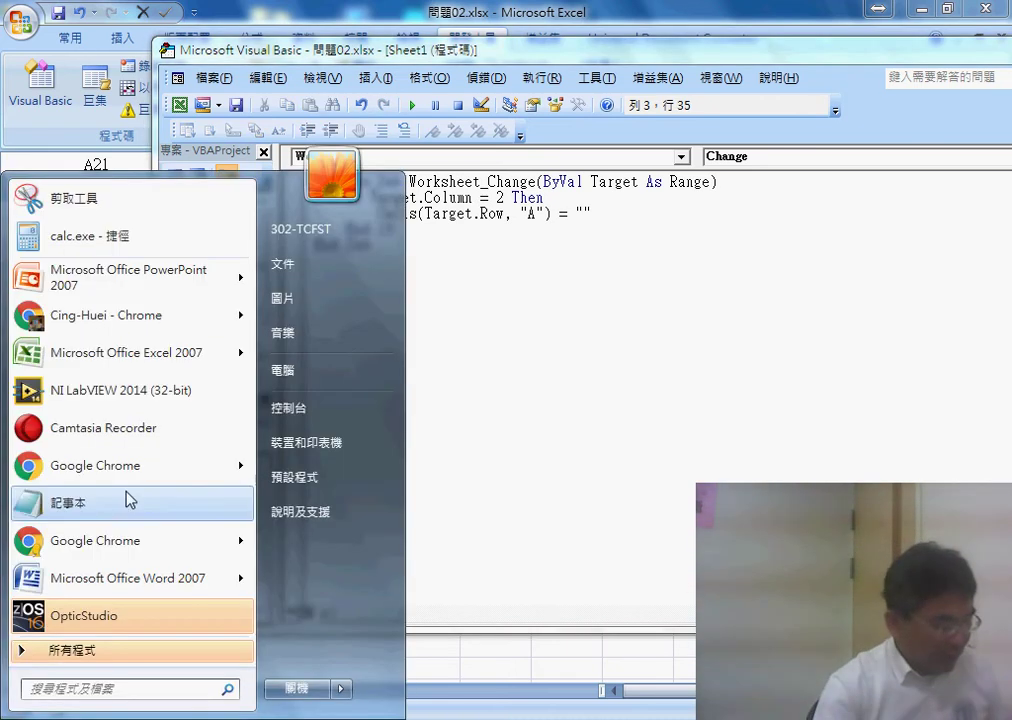
{"action": "left_click", "coordinate": [127, 505]}
{"action": "right_click", "coordinate": [395, 333]}
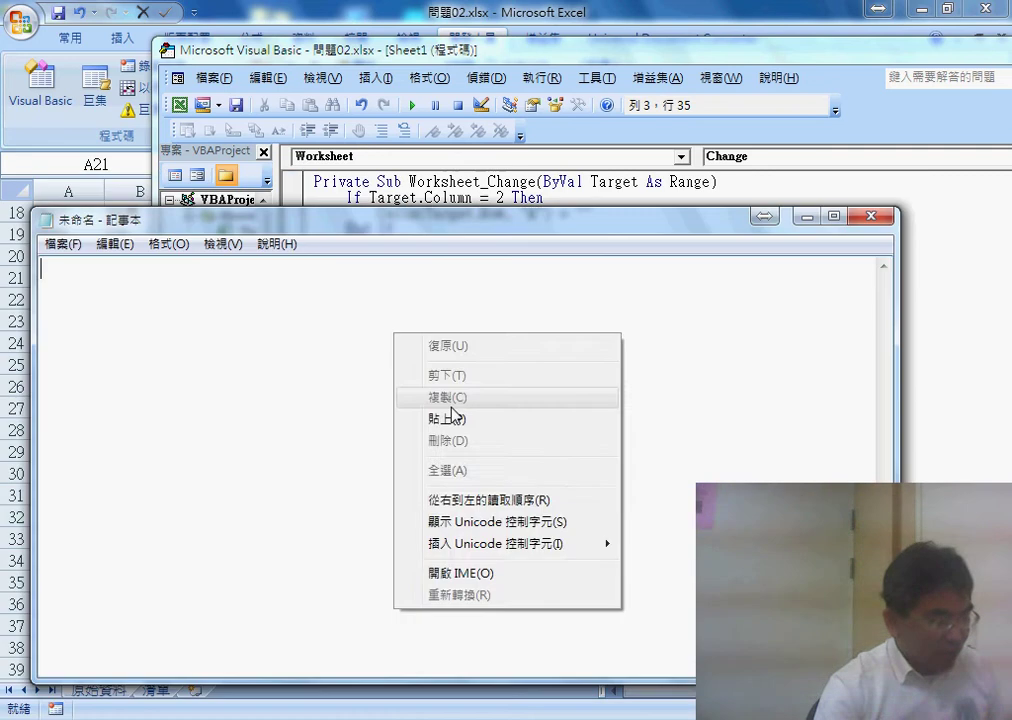
{"action": "left_click", "coordinate": [450, 418]}
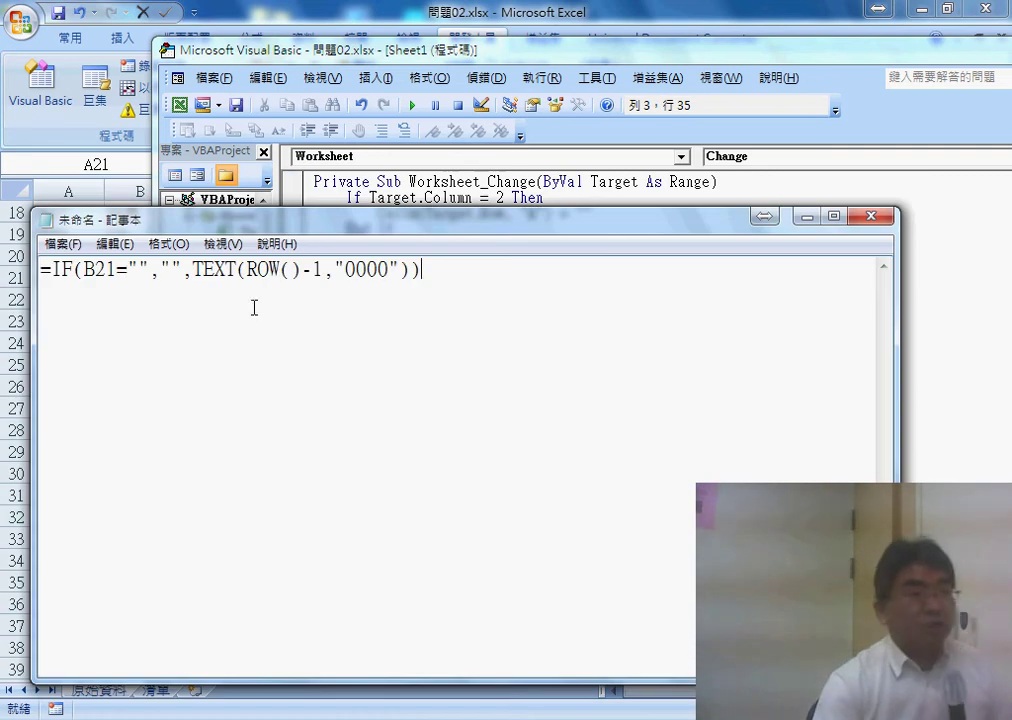
Step: Replace every " with "" in Notepad and copy the quote-doubled formula
{"action": "left_click", "coordinate": [114, 244]}
{"action": "left_click", "coordinate": [215, 436]}
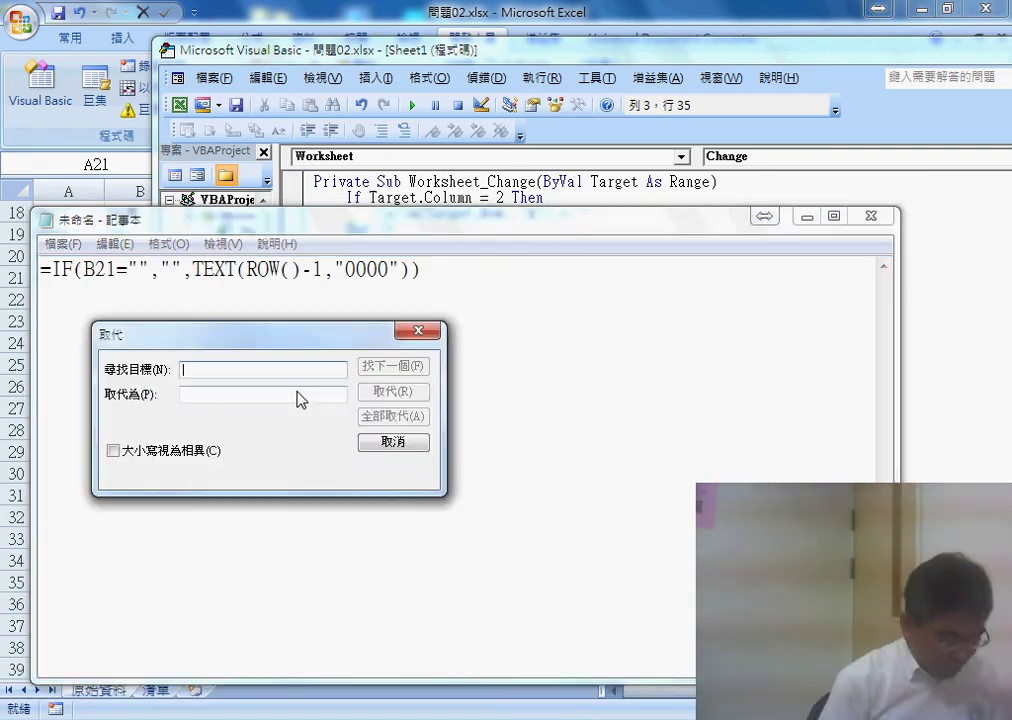
{"action": "type", "text": "\""}
{"action": "key", "text": "Tab"}
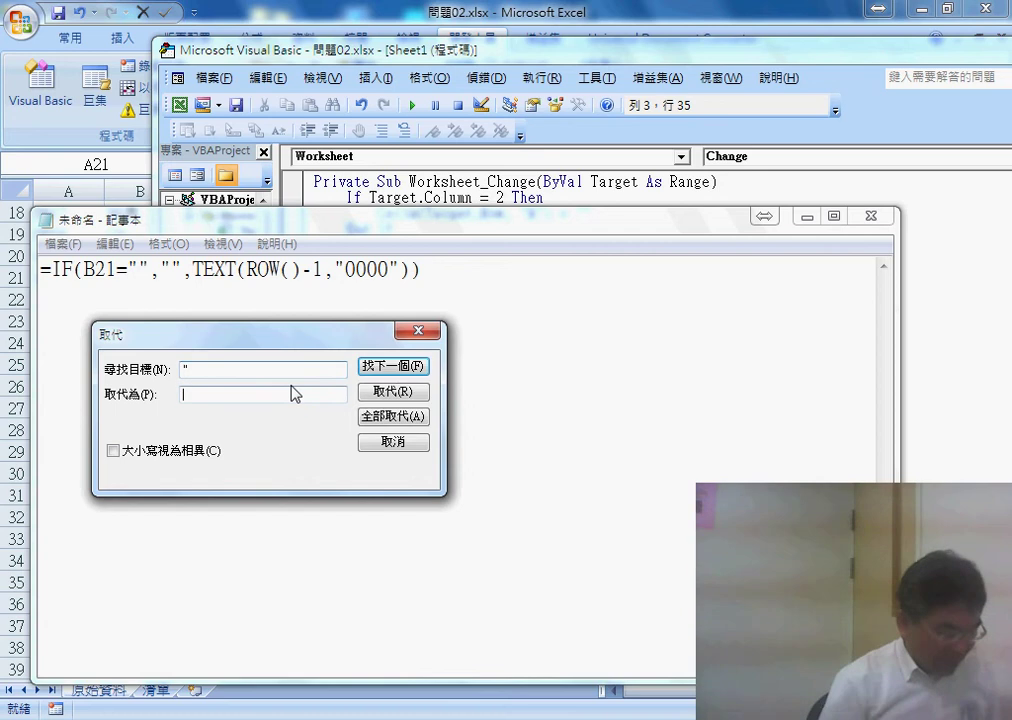
{"action": "type", "text": "\"\""}
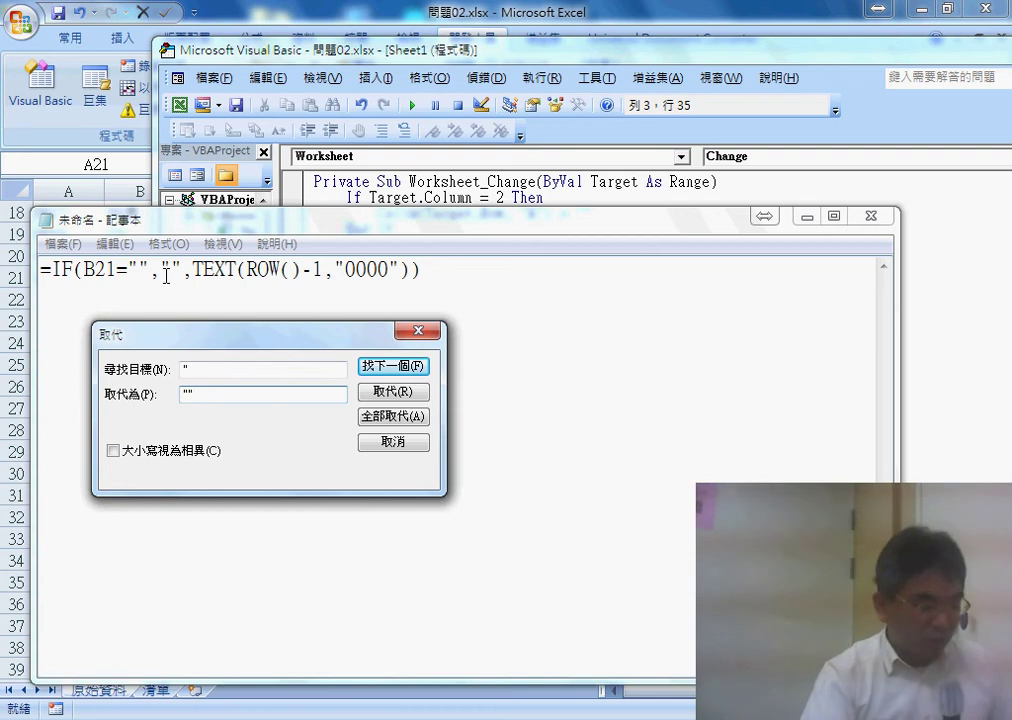
{"action": "left_click", "coordinate": [390, 419]}
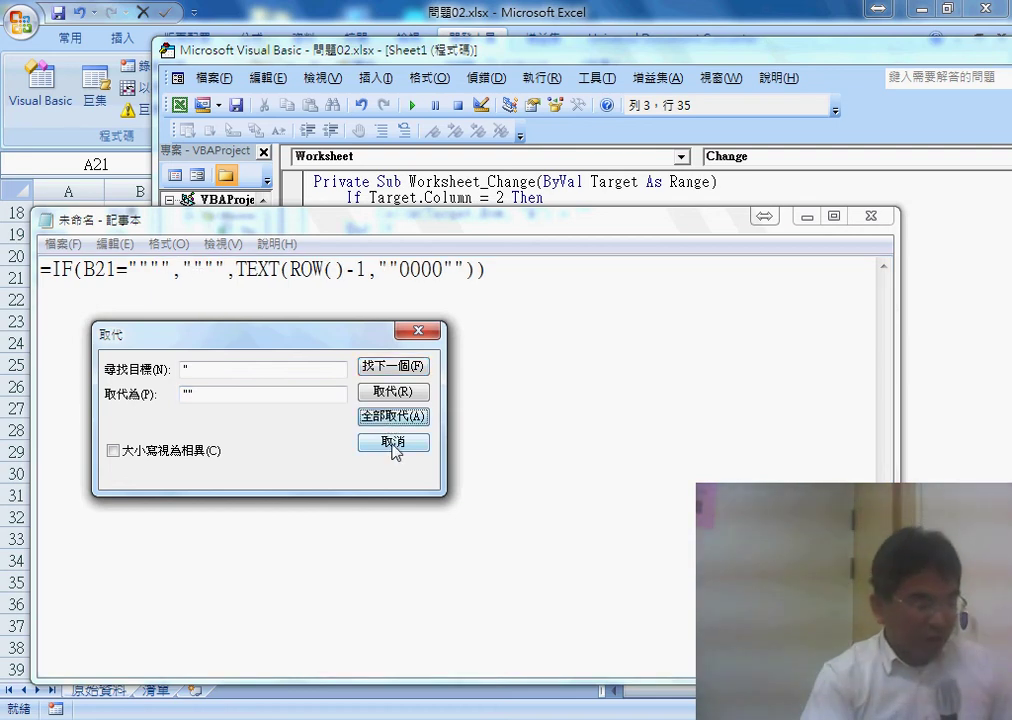
{"action": "left_click", "coordinate": [393, 445]}
{"action": "left_click_drag", "start_coordinate": [487, 270], "coordinate": [40, 270]}
{"action": "right_click", "coordinate": [169, 270]}
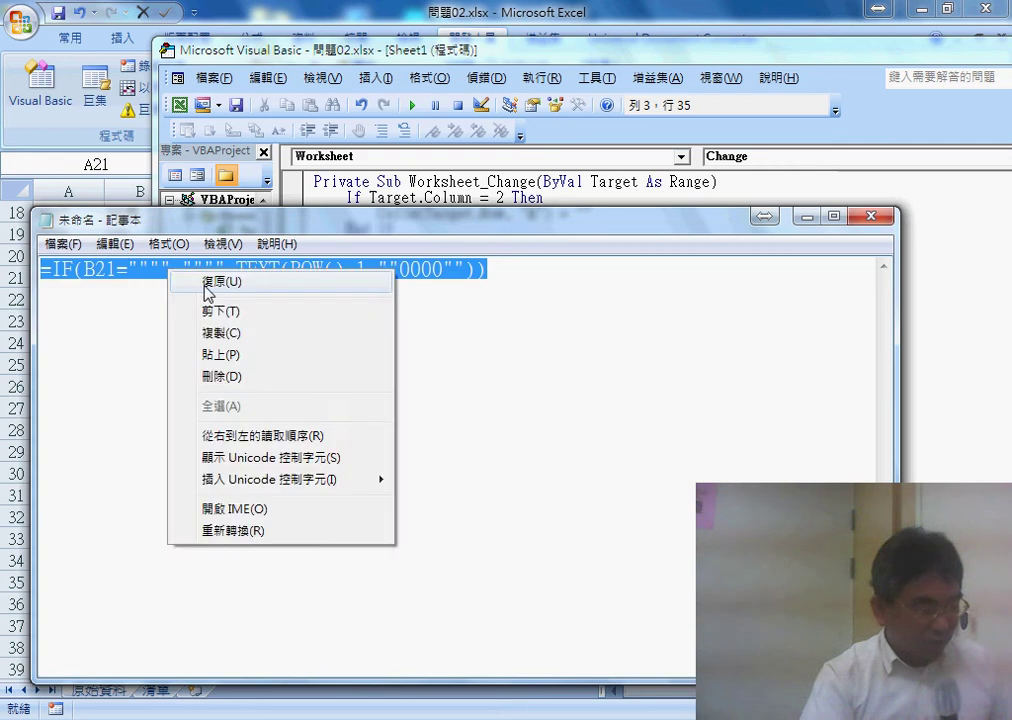
{"action": "left_click", "coordinate": [221, 333]}
Step: Paste the quote-doubled IF/TEXT formula from Notepad into the column-A statement's empty string
{"action": "left_click", "coordinate": [806, 216]}
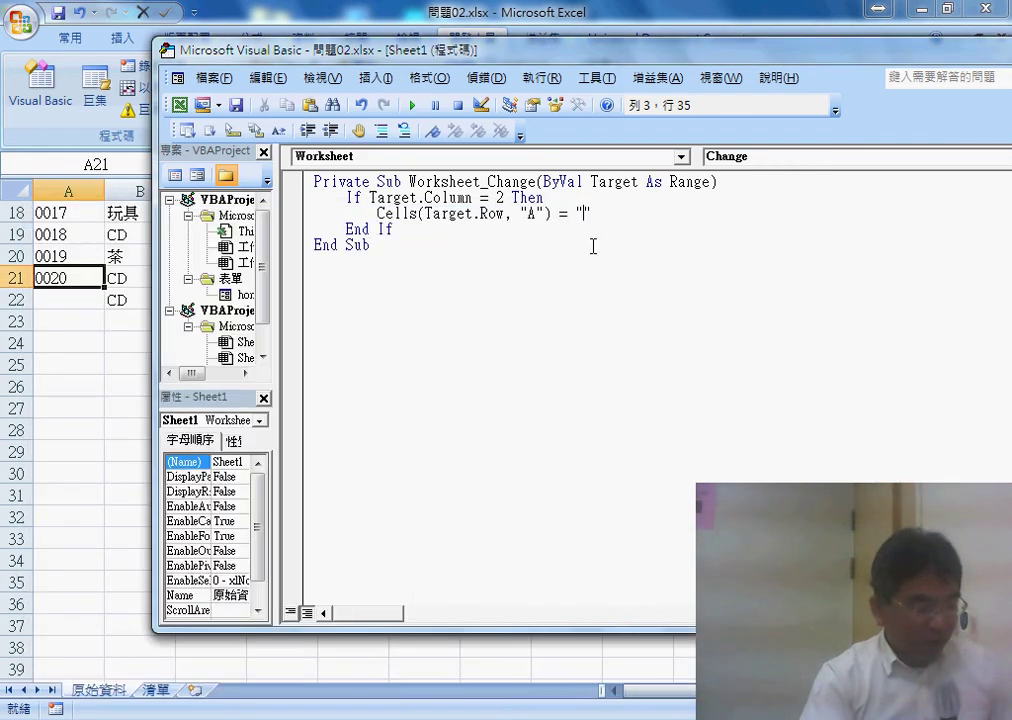
{"action": "right_click", "coordinate": [648, 203]}
{"action": "left_click", "coordinate": [680, 267]}
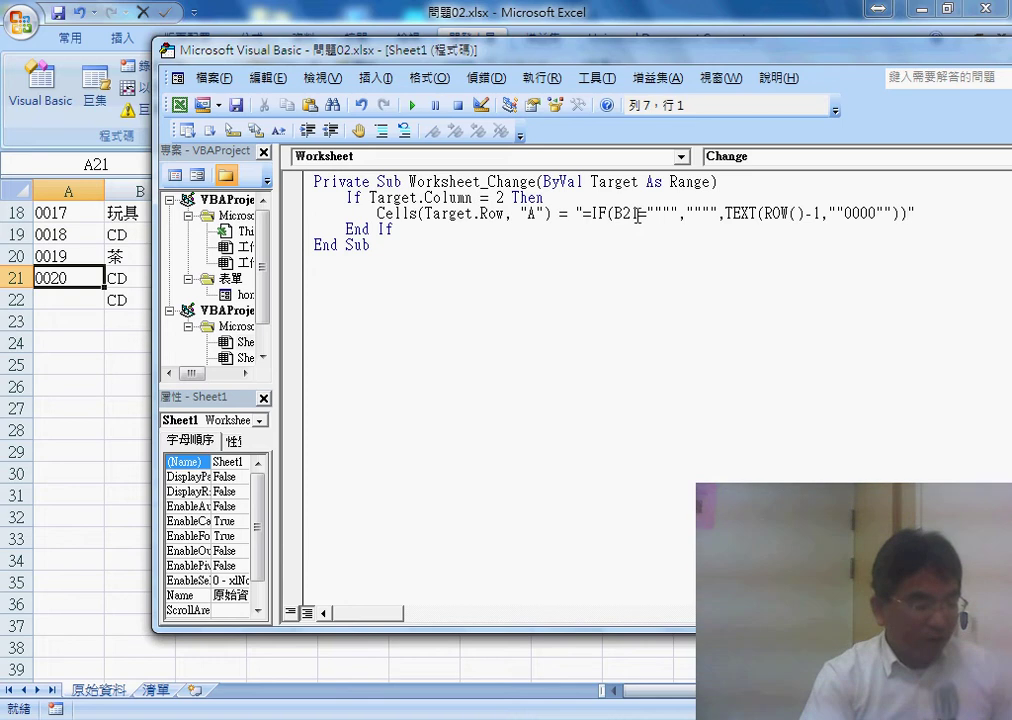
Step: Replace the fixed row 21 after B with " & Target.Row & " in the column-A formula
{"action": "left_click_drag", "start_coordinate": [637, 216], "coordinate": [622, 214]}
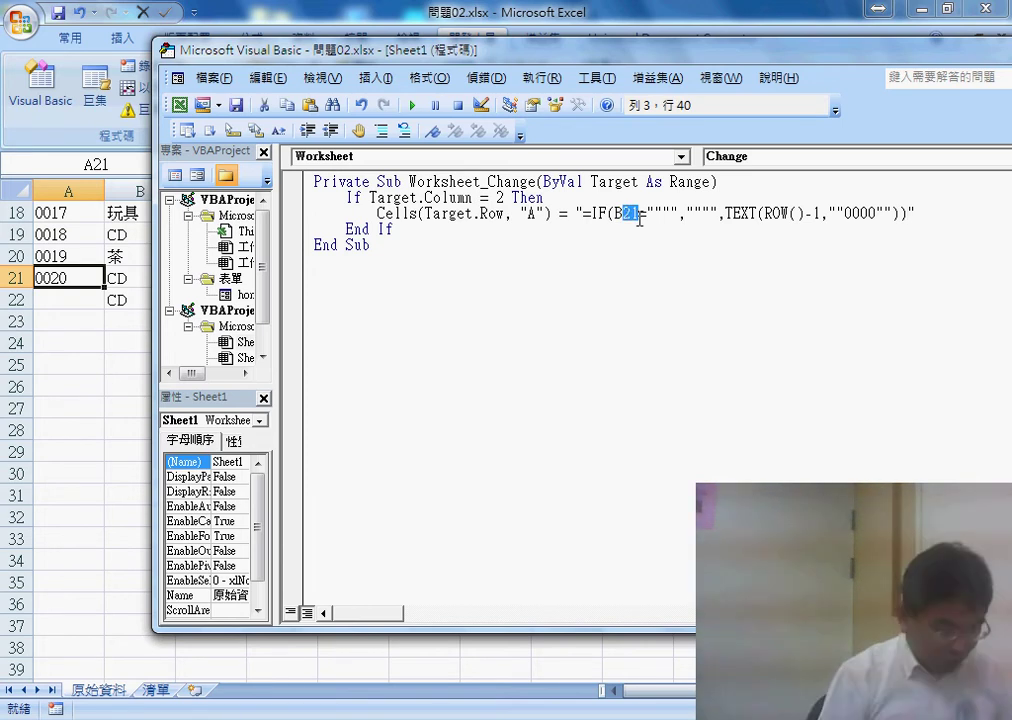
{"action": "type", "text": "\"\""}
{"action": "key", "text": "Left"}
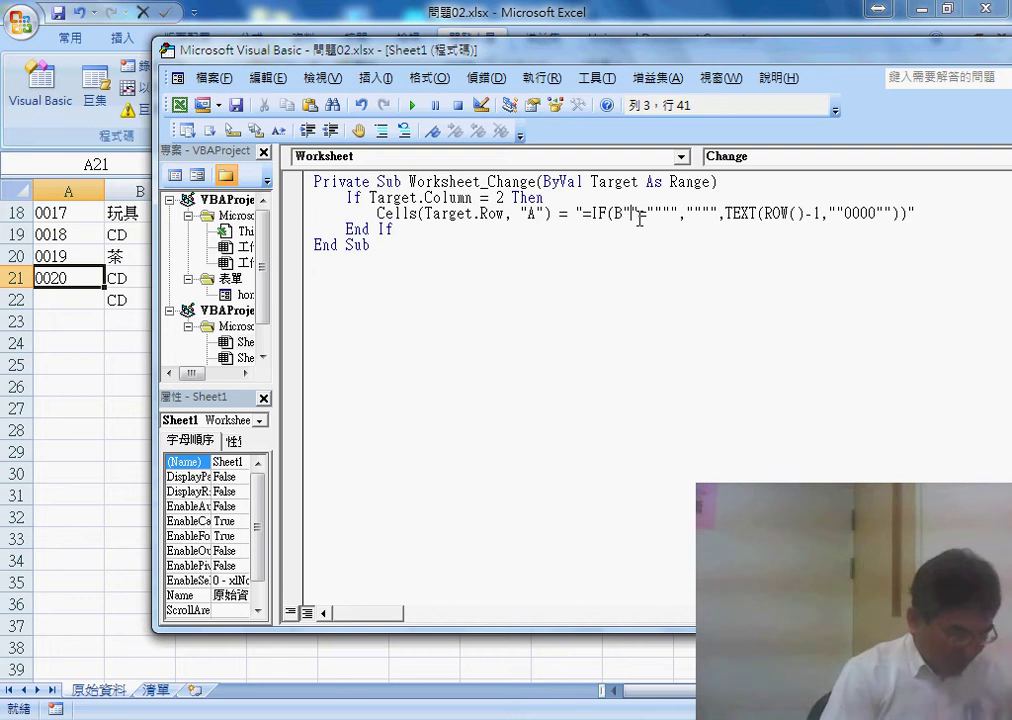
{"action": "type", "text": "&&"}
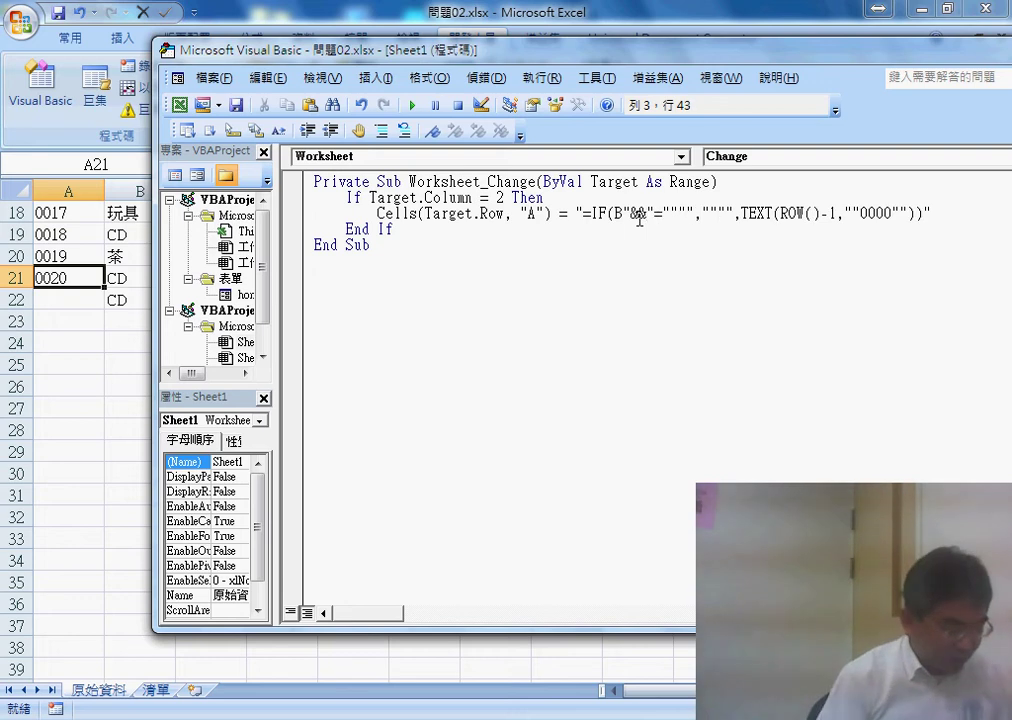
{"action": "key", "text": "Left"}
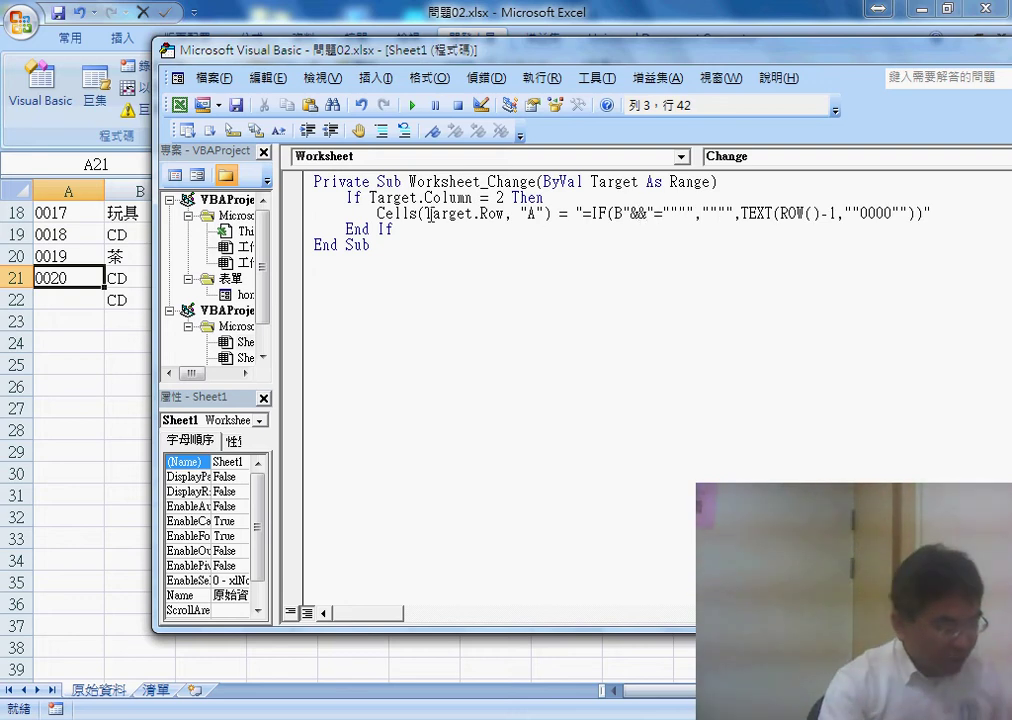
{"action": "double_click", "coordinate": [430, 214]}
{"action": "left_click_drag", "start_coordinate": [500, 214], "coordinate": [505, 214]}
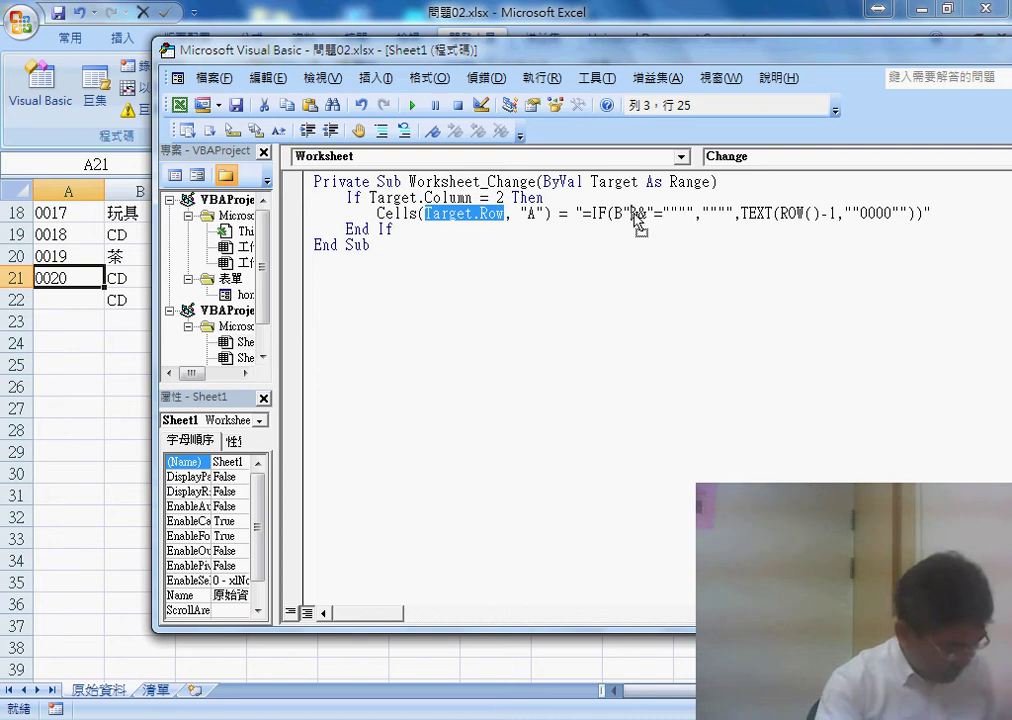
{"action": "left_click_drag", "start_coordinate": [638, 216], "coordinate": [640, 214]}
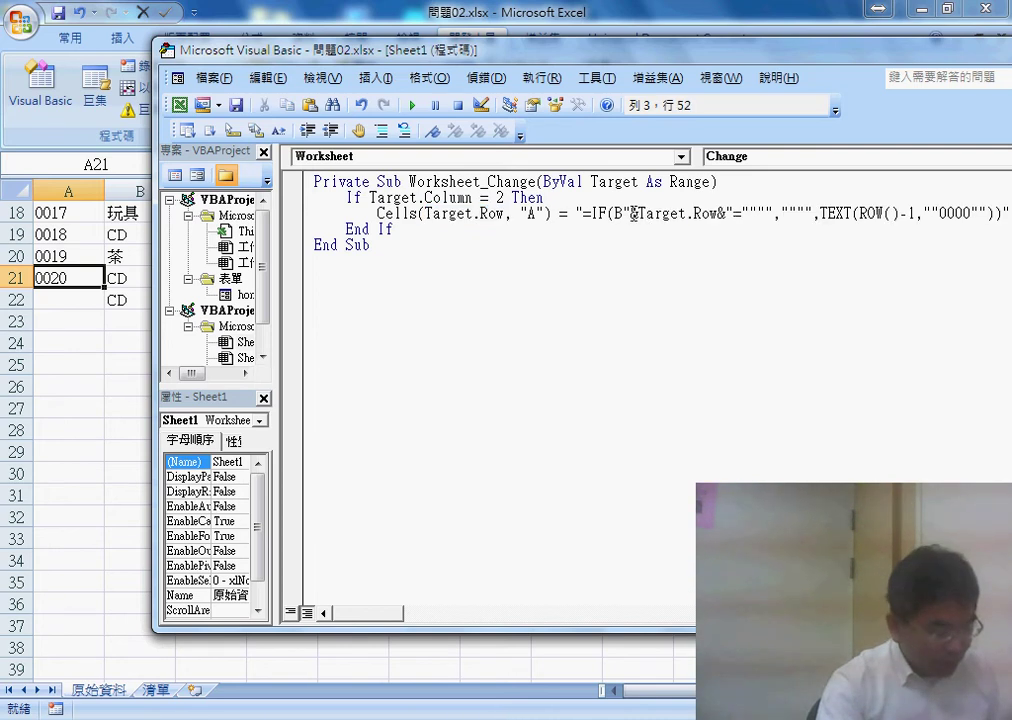
{"action": "left_click", "coordinate": [629, 214]}
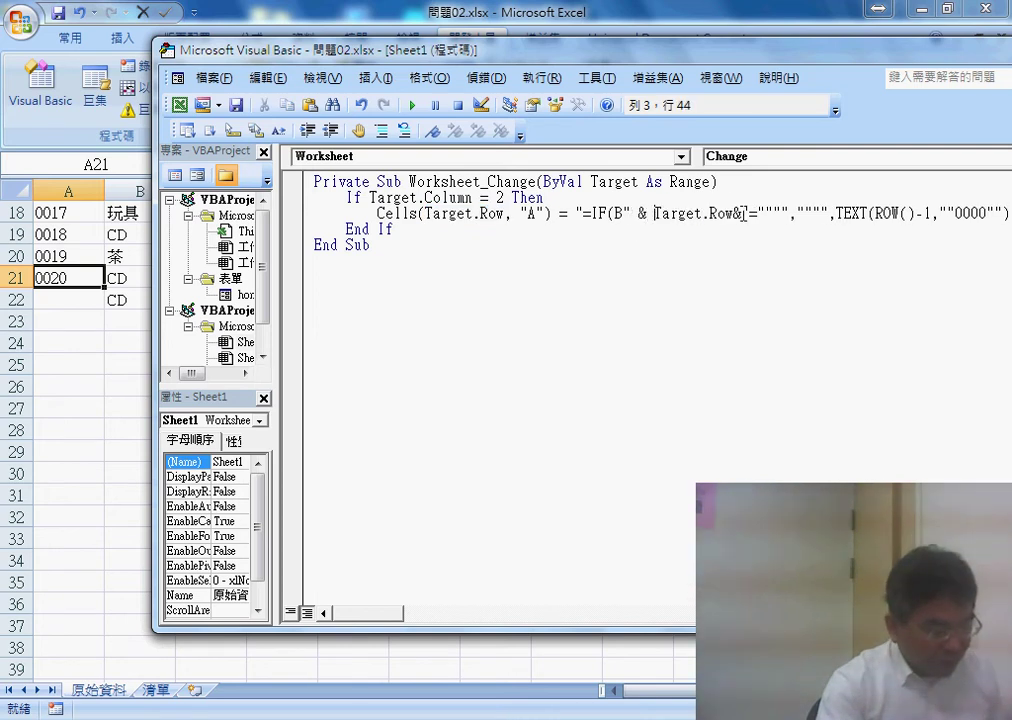
{"action": "key", "text": "Right"}
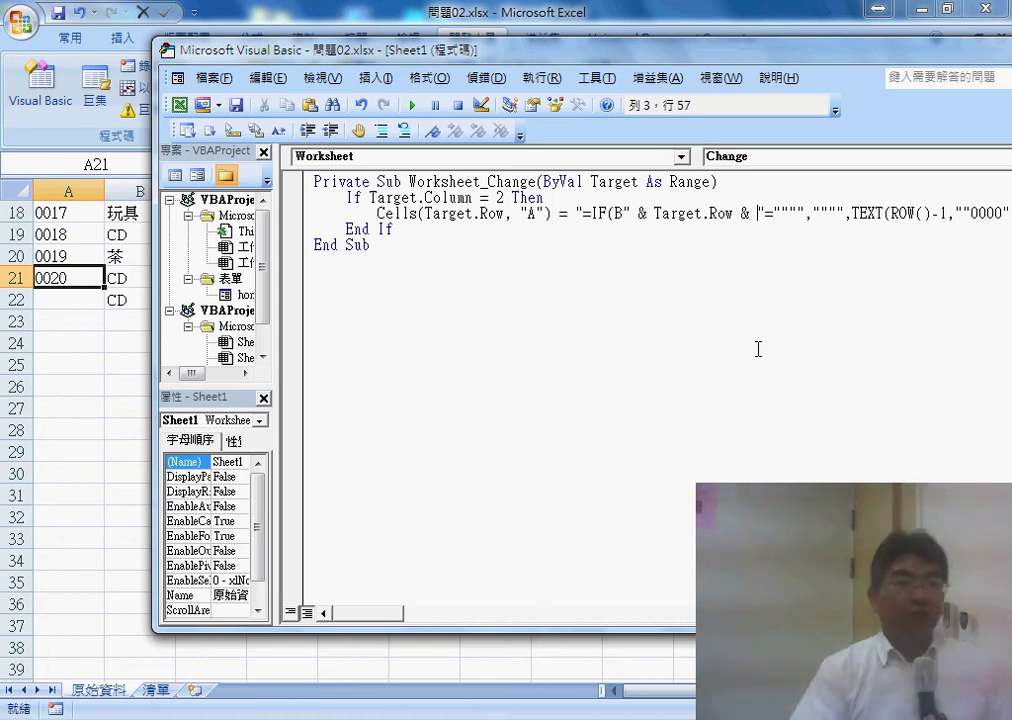
{"action": "left_click", "coordinate": [757, 350]}
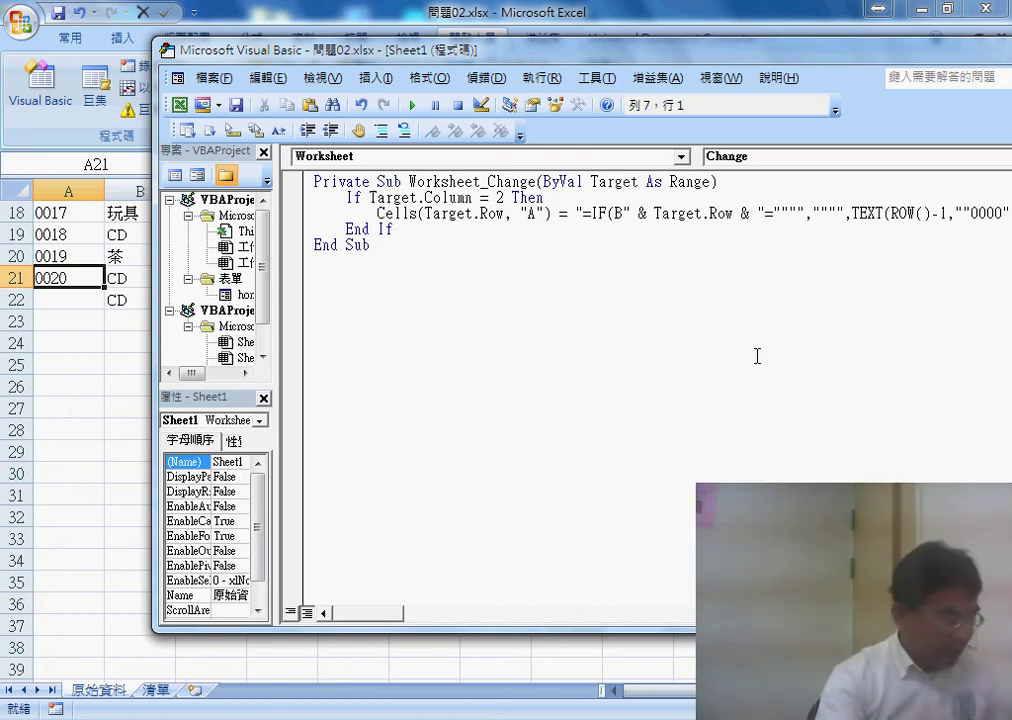
Step: Clear B22 and pick 玩具, CD and 書 in B22–B24 so IDs 0021–0023 appear, then return to the code
{"action": "left_click", "coordinate": [117, 299]}
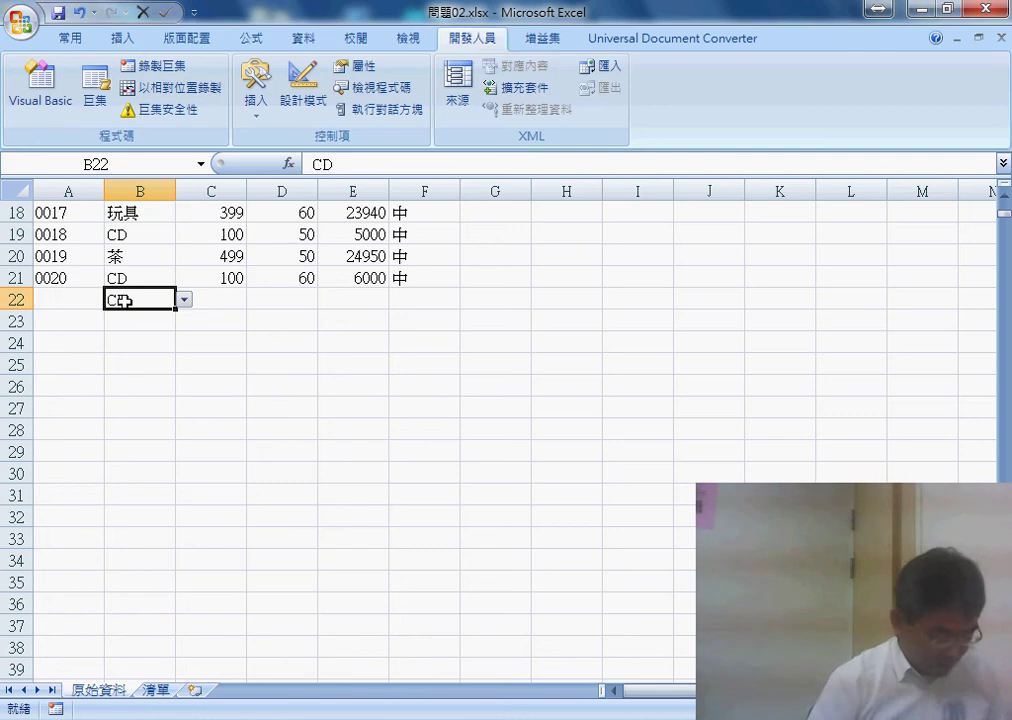
{"action": "key", "text": "Delete"}
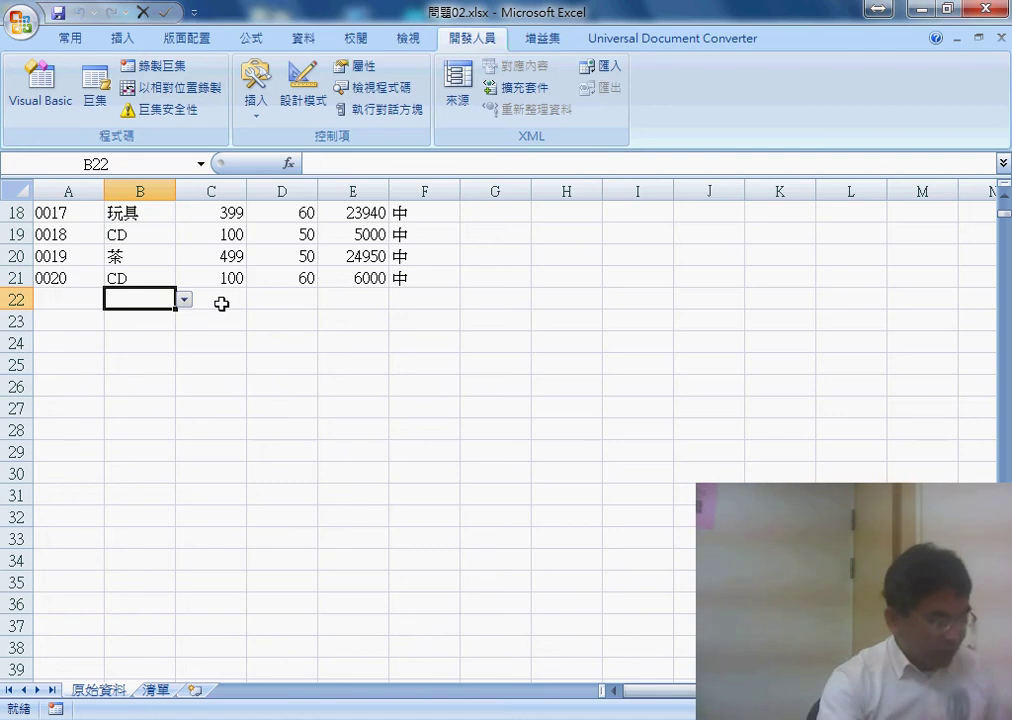
{"action": "left_click", "coordinate": [184, 300]}
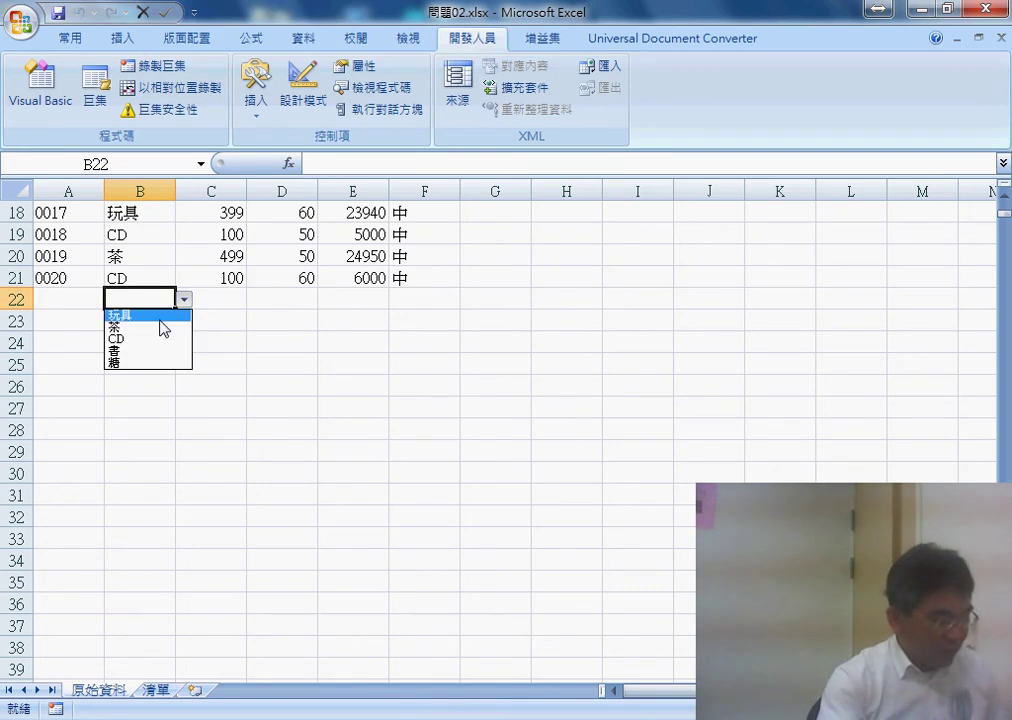
{"action": "left_click", "coordinate": [160, 317]}
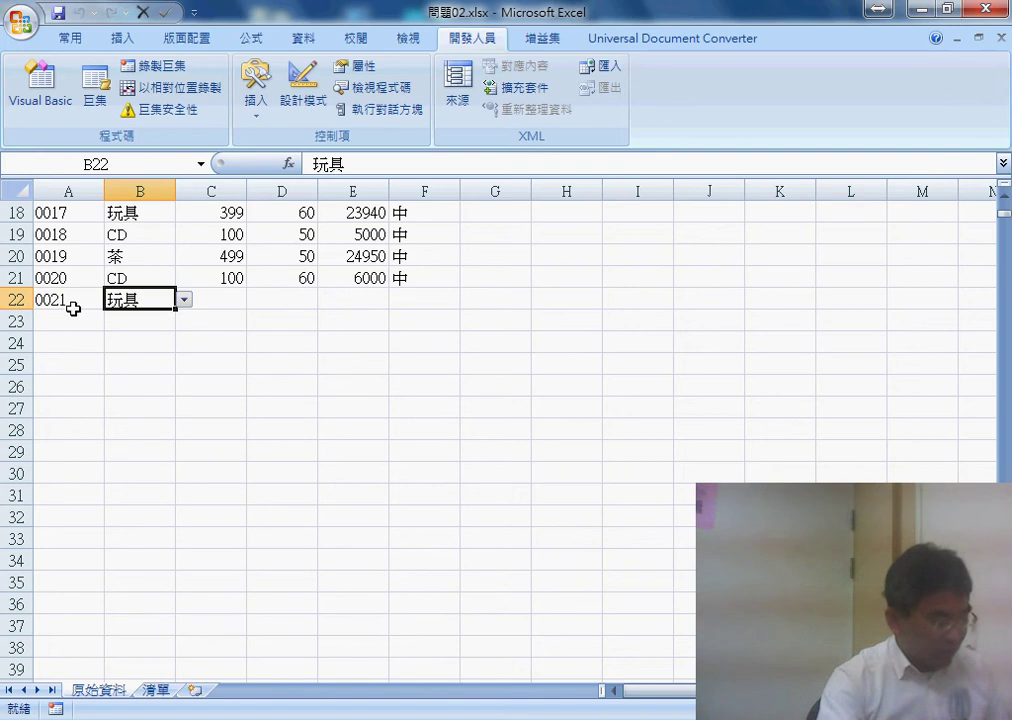
{"action": "left_click", "coordinate": [138, 318]}
{"action": "left_click", "coordinate": [184, 322]}
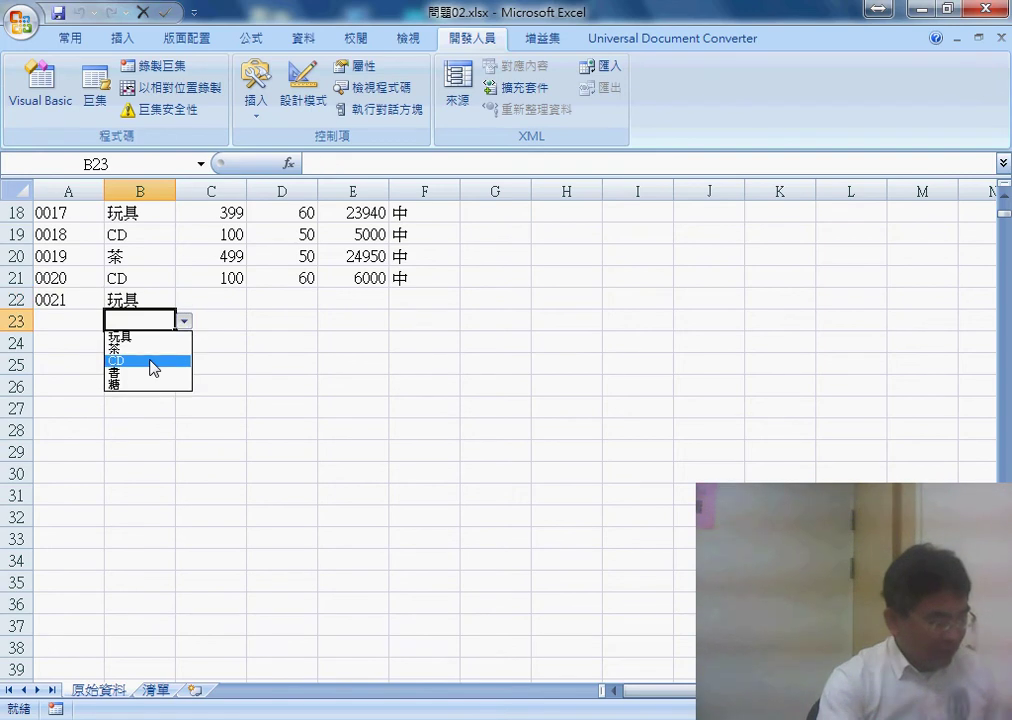
{"action": "left_click", "coordinate": [150, 361]}
{"action": "left_click", "coordinate": [151, 345]}
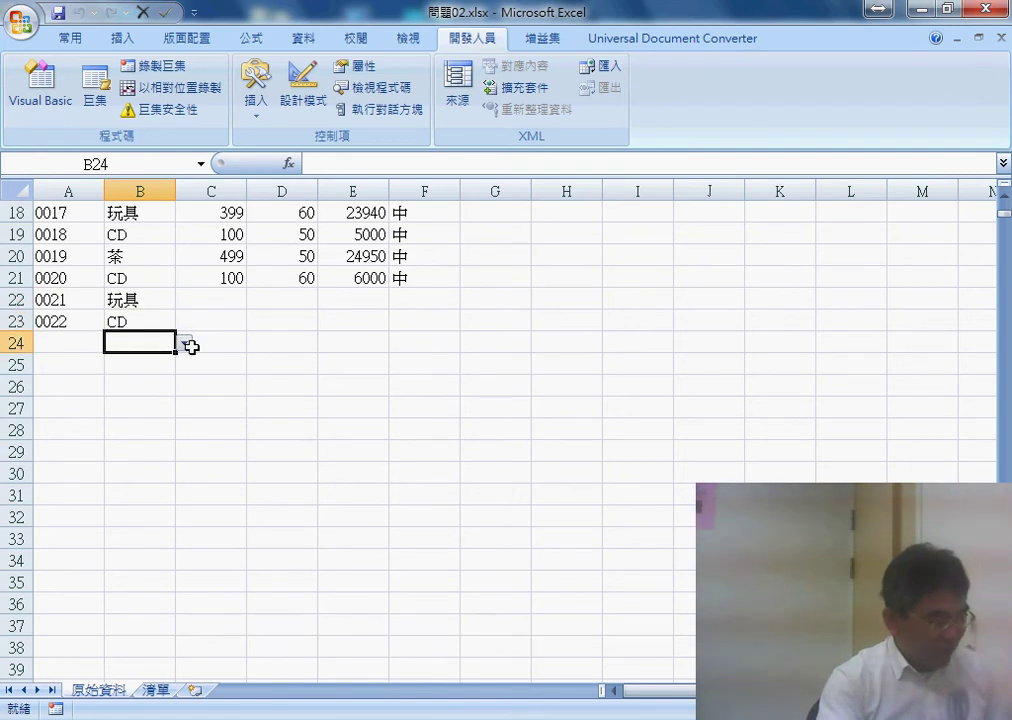
{"action": "left_click", "coordinate": [184, 343]}
{"action": "left_click", "coordinate": [150, 397]}
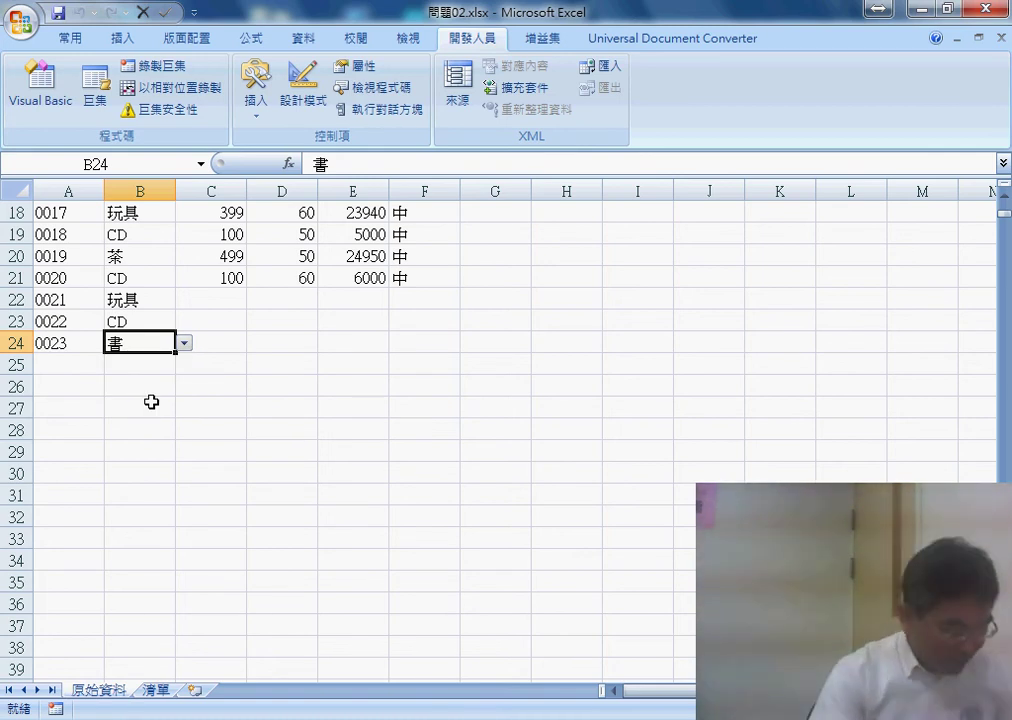
{"action": "mouse_move", "coordinate": [690, 675]}
{"action": "key", "text": "alt+F11"}
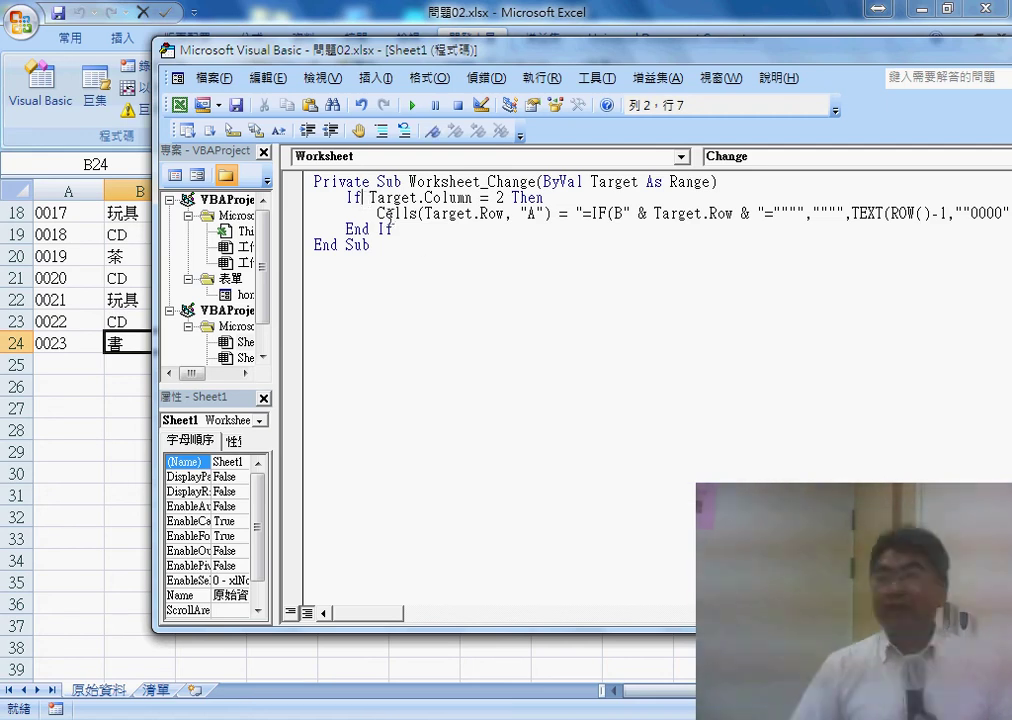
Step: Copy the whole Cells(Target.Row, "A") statement and paste a duplicate on a new line below it
{"action": "left_click", "coordinate": [391, 242]}
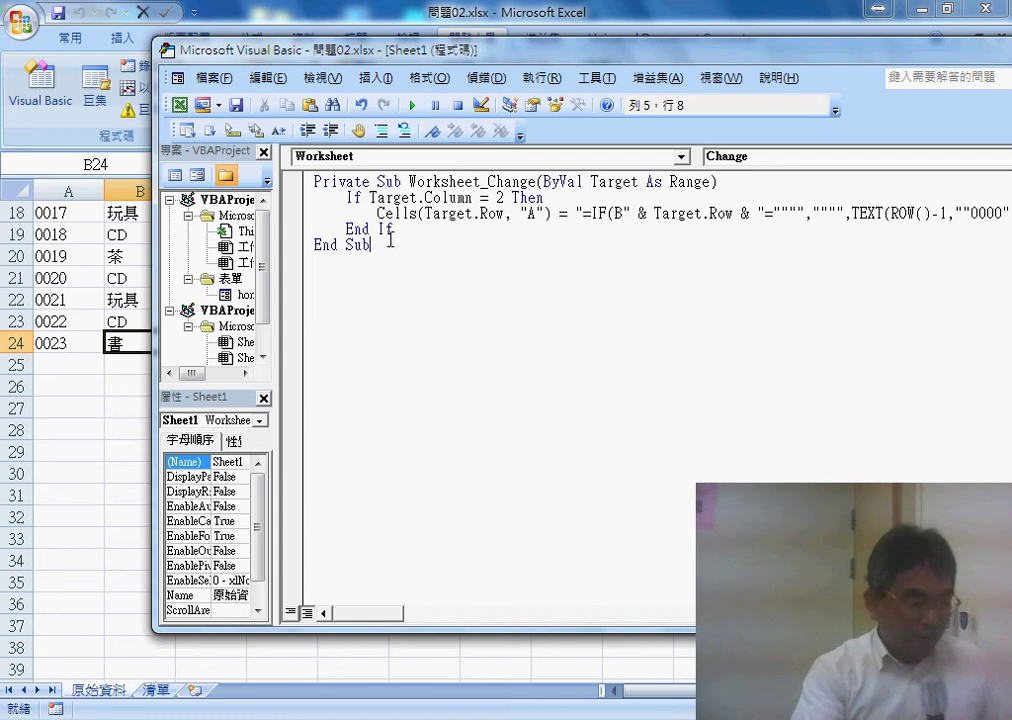
{"action": "left_click_drag", "start_coordinate": [549, 213], "coordinate": [385, 214]}
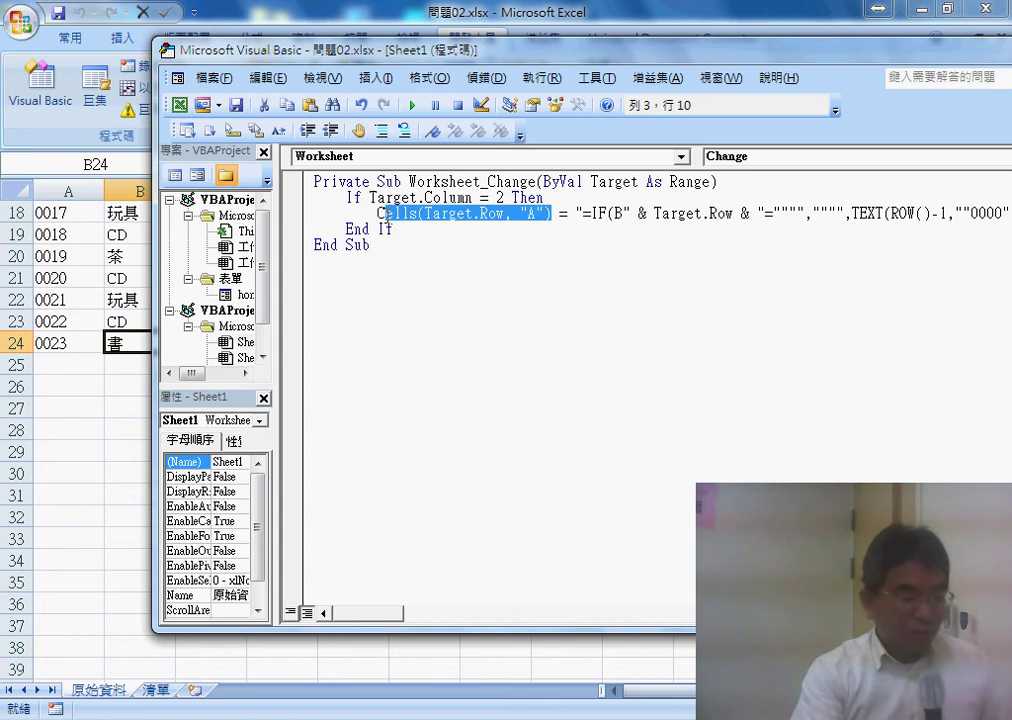
{"action": "left_click_drag", "start_coordinate": [576, 213], "coordinate": [765, 213]}
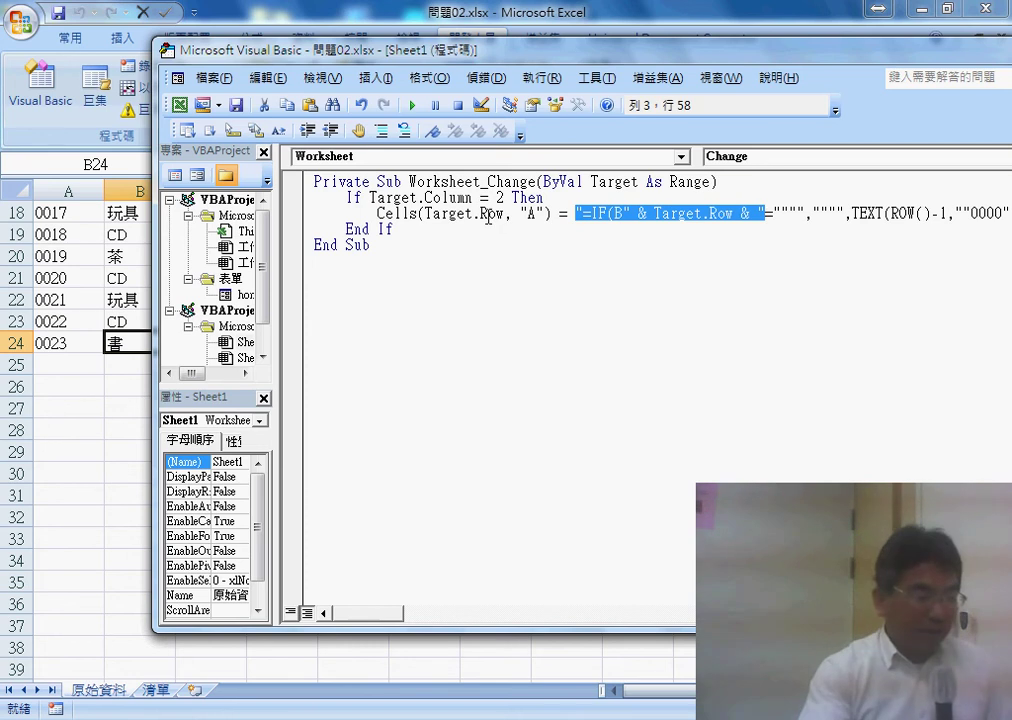
{"action": "left_click_drag", "start_coordinate": [471, 62], "coordinate": [345, 66]}
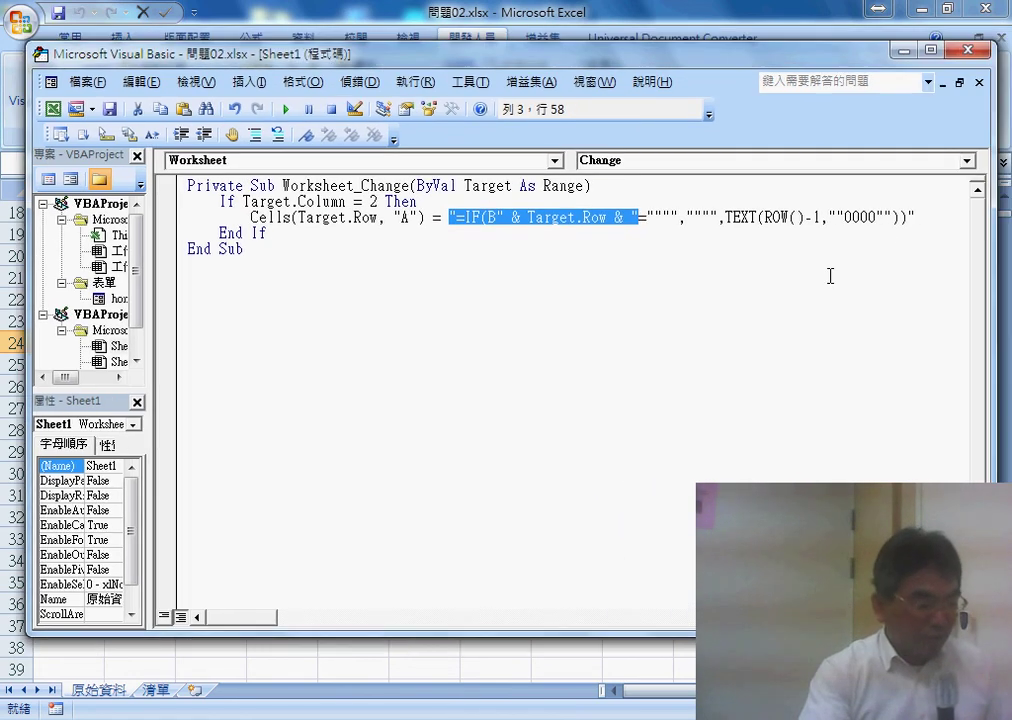
{"action": "left_click_drag", "start_coordinate": [925, 217], "coordinate": [250, 217]}
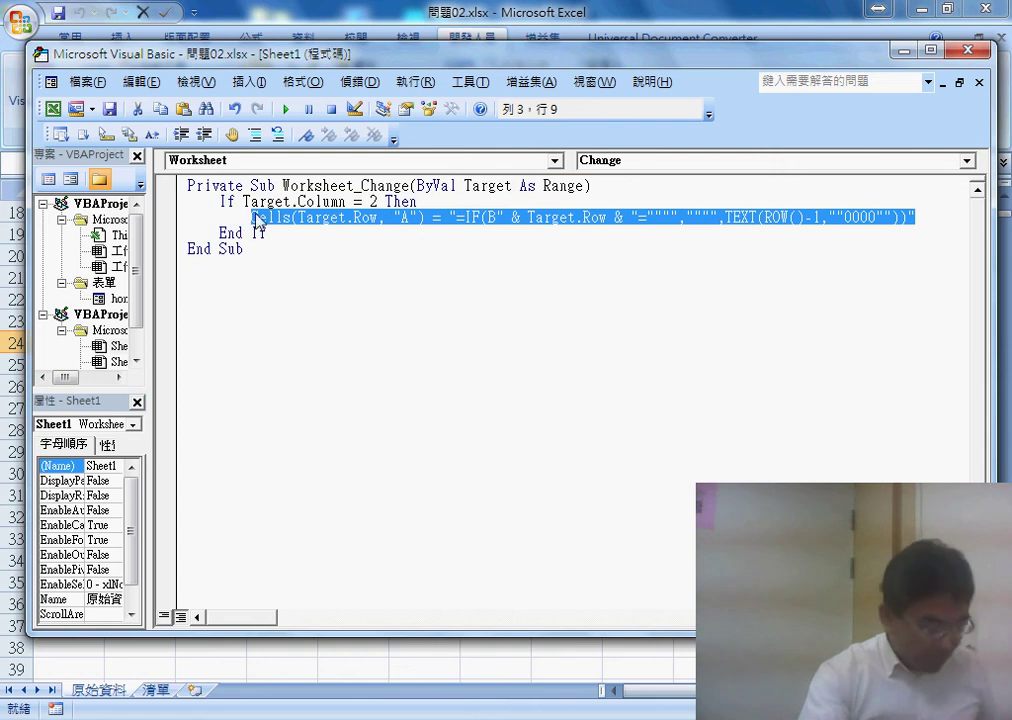
{"action": "key", "text": "ctrl+c"}
{"action": "left_click", "coordinate": [927, 221]}
{"action": "key", "text": "Return"}
{"action": "key", "text": "ctrl+v"}
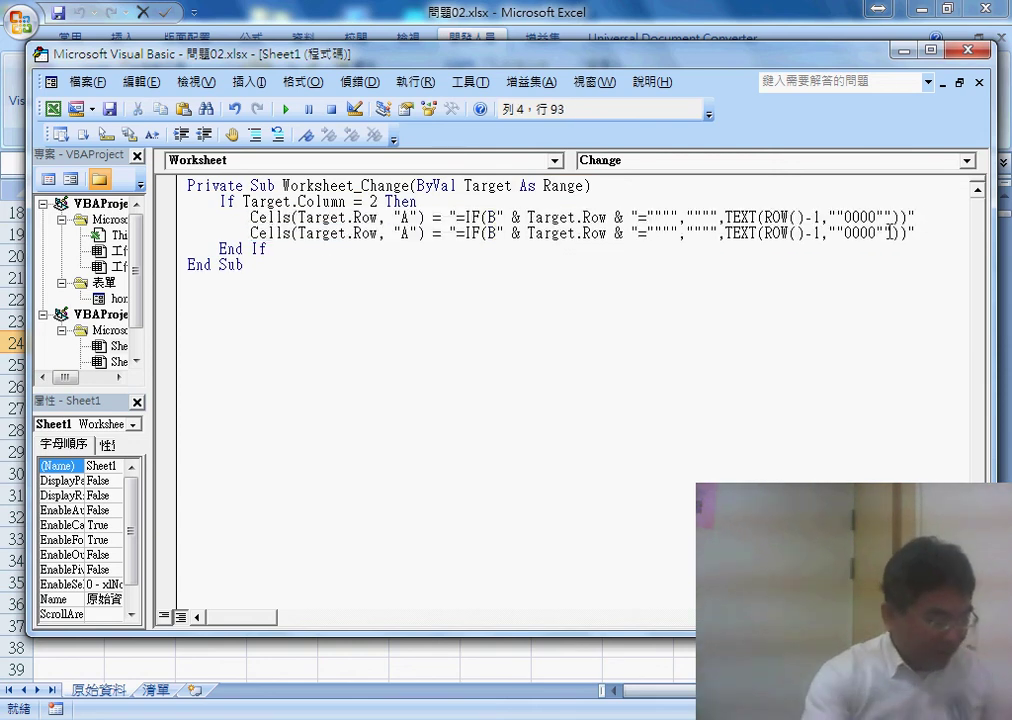
Step: Change the copied line to Cells(Target.Row, "C") = "", then select C21 on the worksheet
{"action": "double_click", "coordinate": [407, 233]}
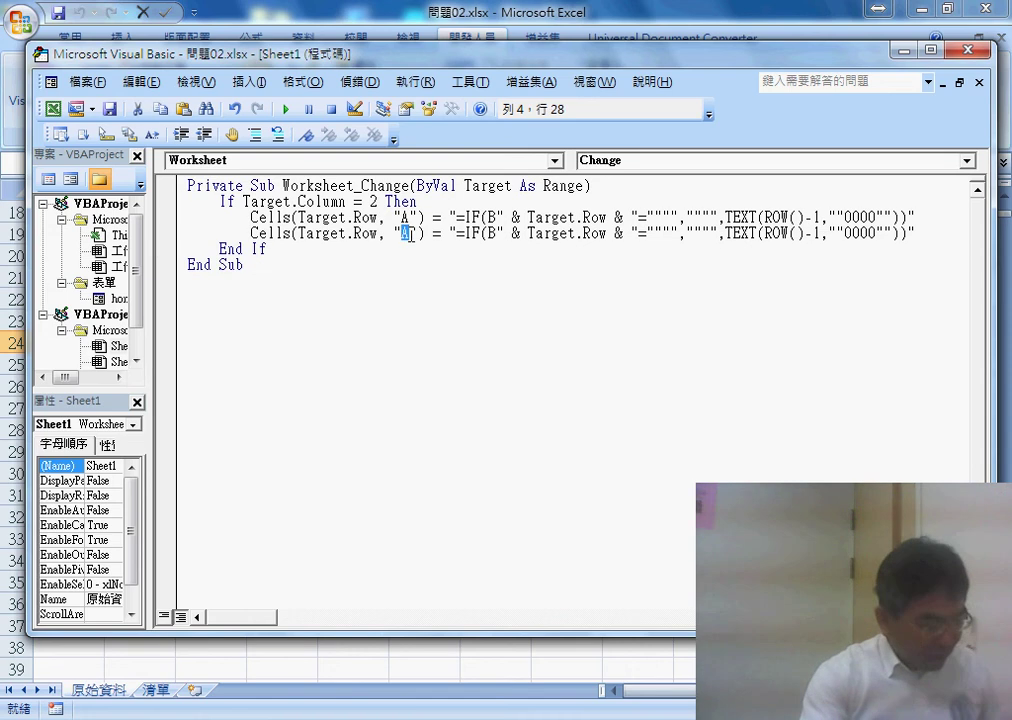
{"action": "type", "text": "C"}
{"action": "left_click_drag", "start_coordinate": [458, 233], "coordinate": [906, 231]}
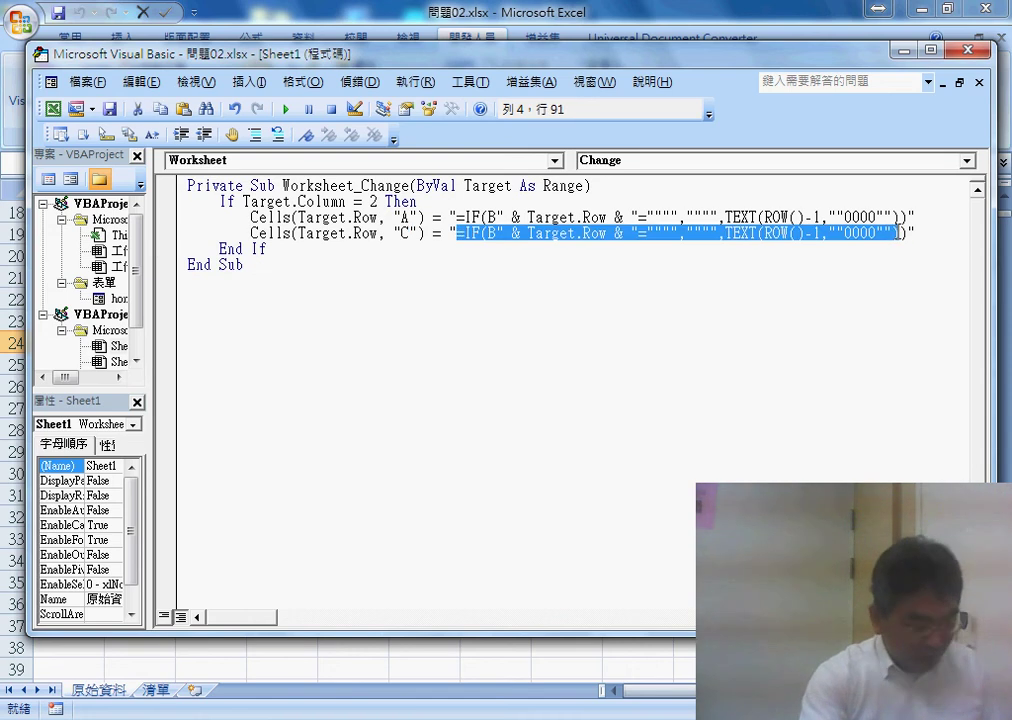
{"action": "key", "text": "Delete"}
{"action": "type", "text": "\"C\") ="}
{"action": "double_click", "coordinate": [463, 235]}
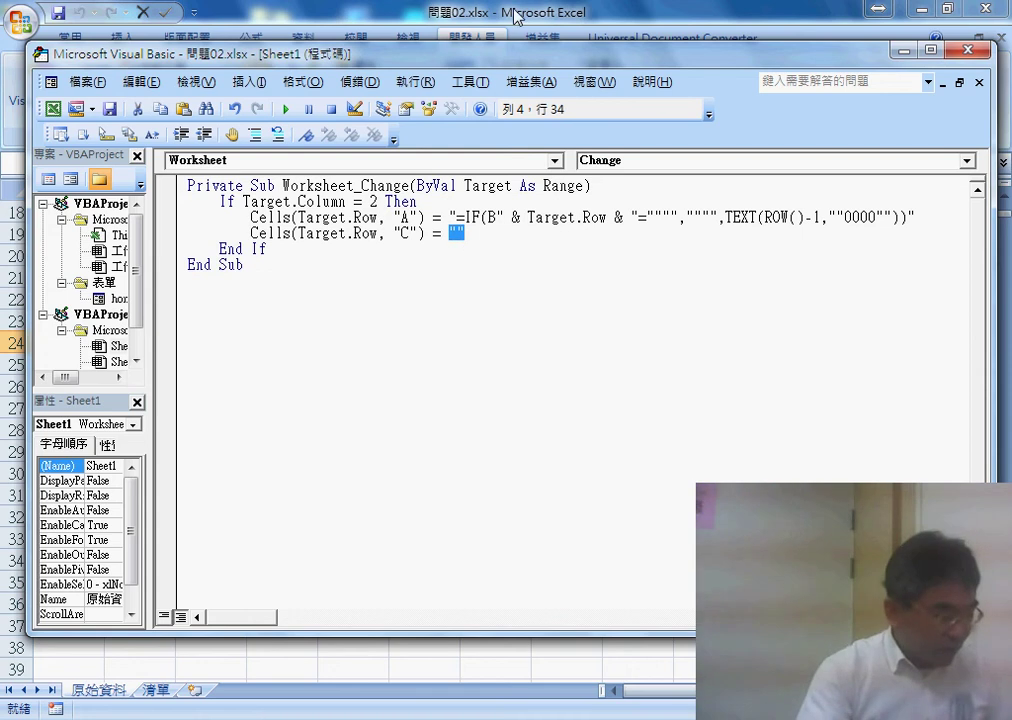
{"action": "left_click", "coordinate": [410, 11]}
{"action": "left_click", "coordinate": [209, 280]}
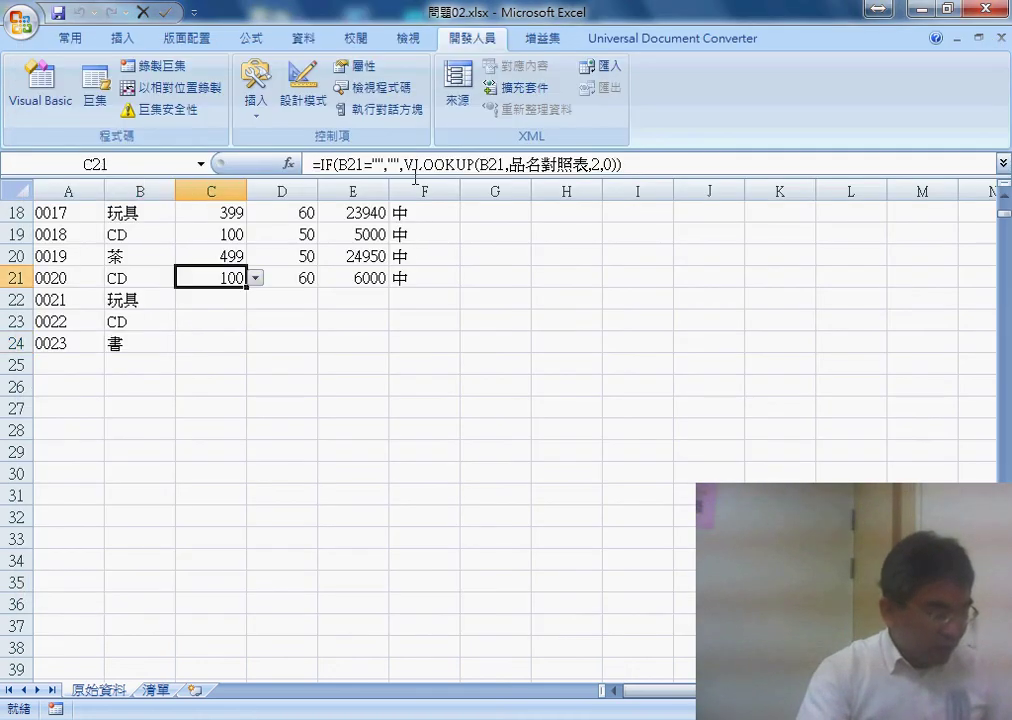
Step: Copy C21's VLOOKUP formula and paste it over the existing text in Notepad
{"action": "left_click_drag", "start_coordinate": [622, 164], "coordinate": [290, 170]}
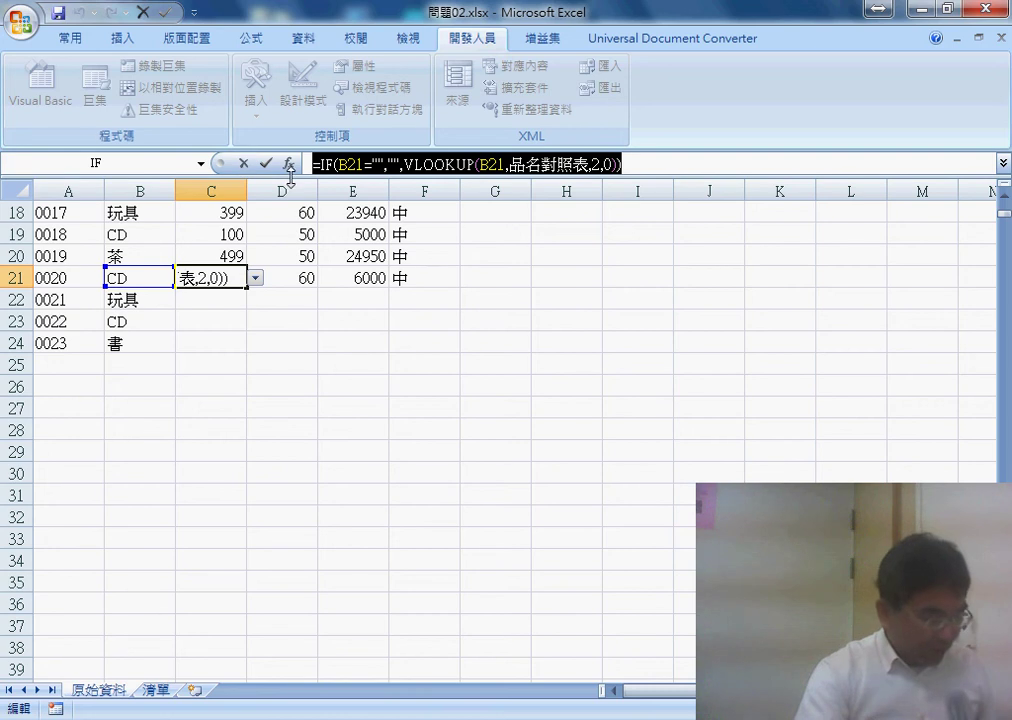
{"action": "left_click", "coordinate": [243, 163]}
{"action": "key", "text": "alt+Tab"}
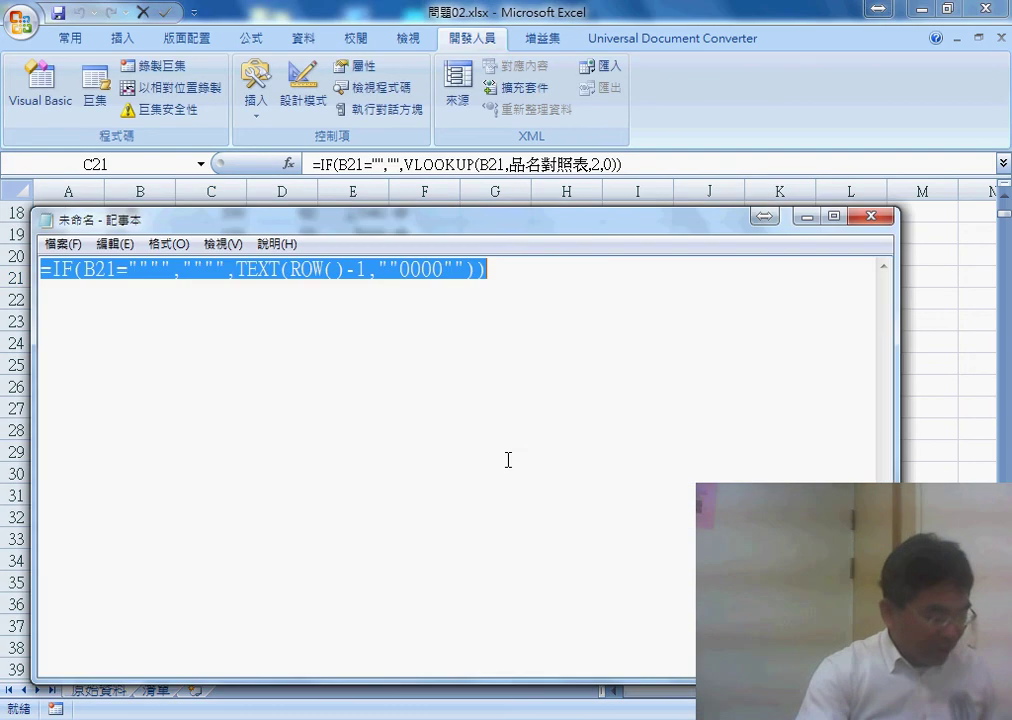
{"action": "right_click", "coordinate": [452, 317]}
{"action": "left_click", "coordinate": [515, 402]}
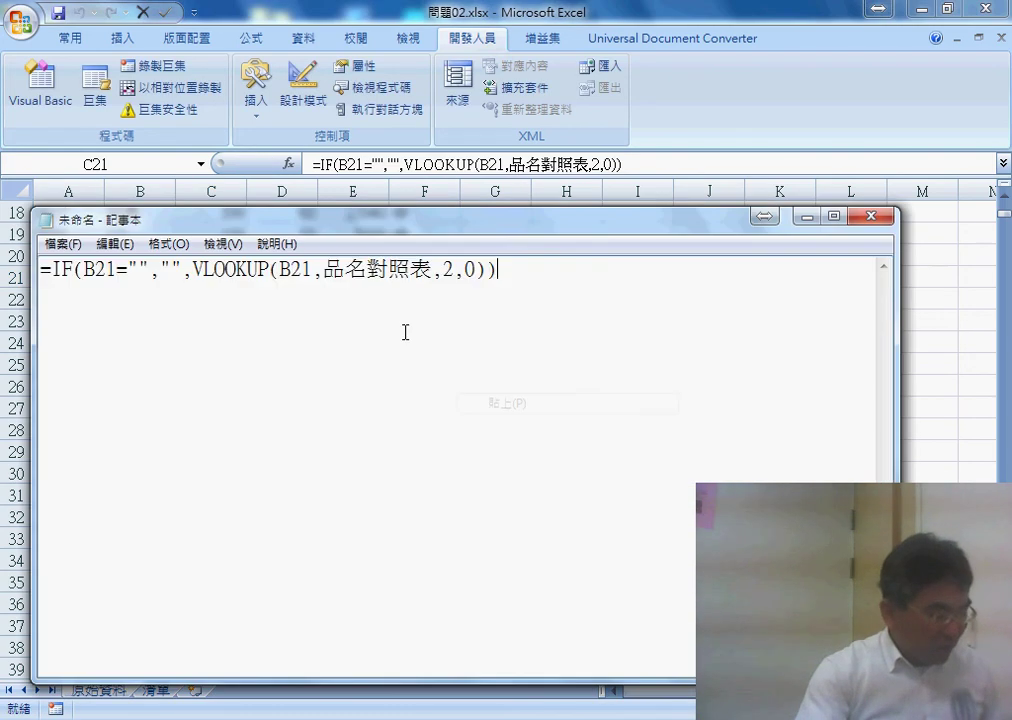
Step: Double every quote mark with Replace All, select the converted formula, and minimize Notepad
{"action": "left_click", "coordinate": [114, 243]}
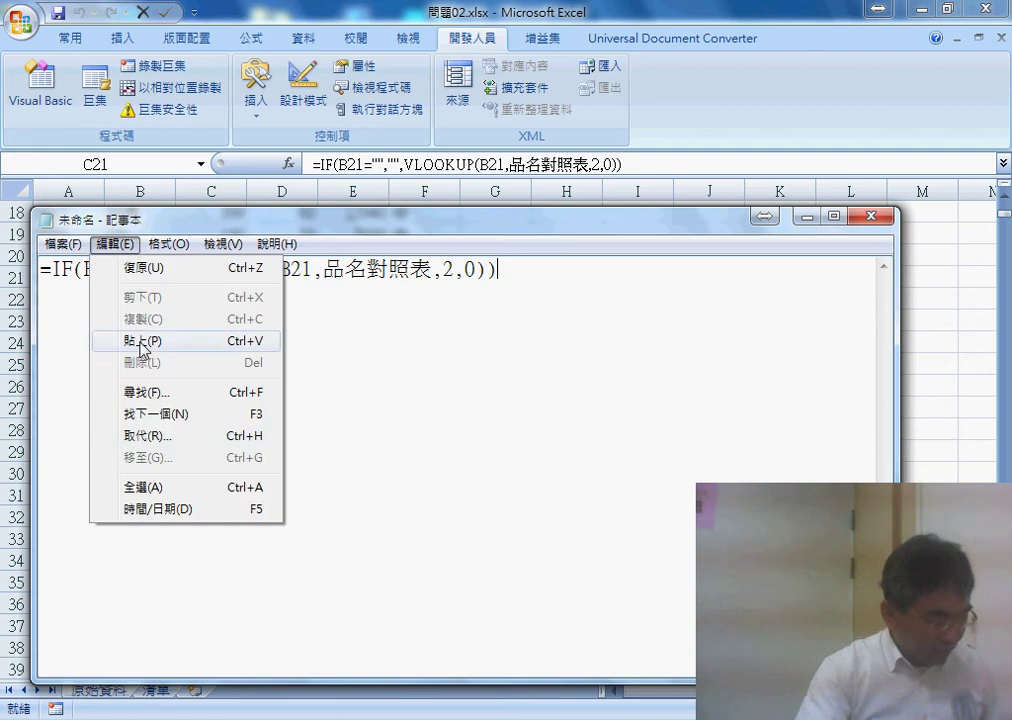
{"action": "left_click", "coordinate": [160, 439]}
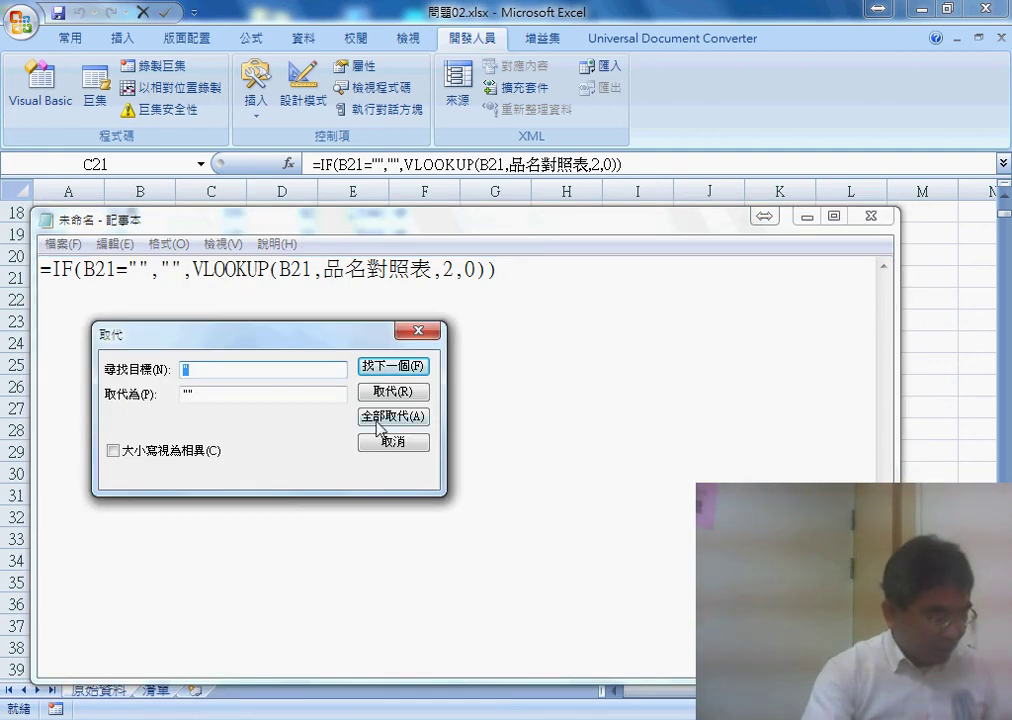
{"action": "left_click", "coordinate": [378, 428]}
{"action": "left_click", "coordinate": [397, 441]}
{"action": "left_click_drag", "start_coordinate": [545, 268], "coordinate": [38, 262]}
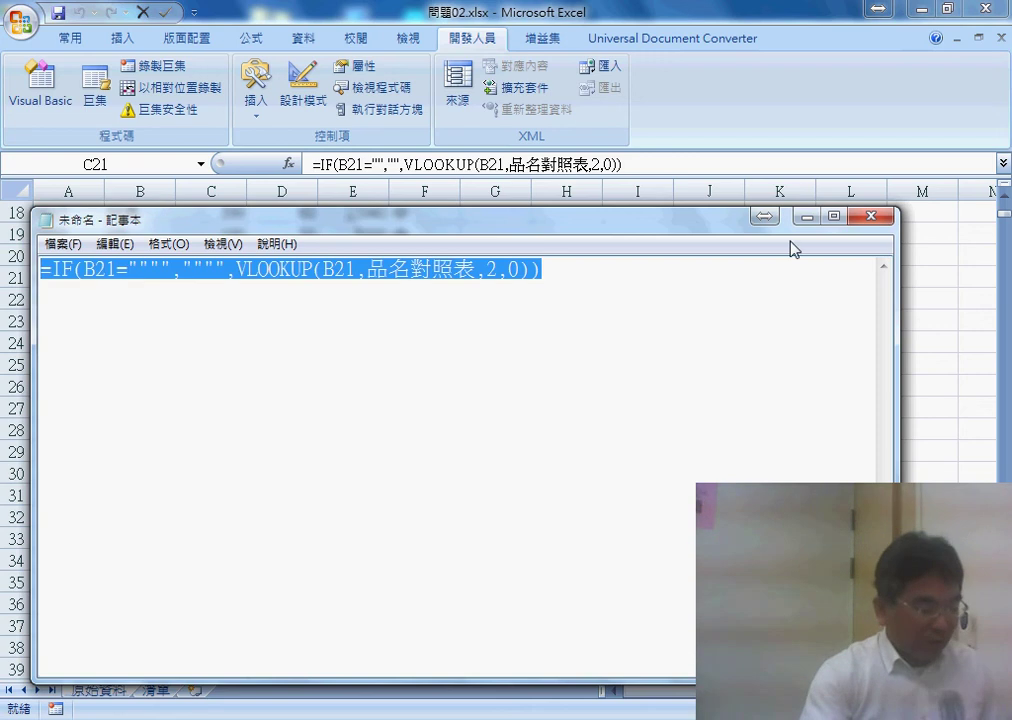
{"action": "left_click", "coordinate": [804, 217]}
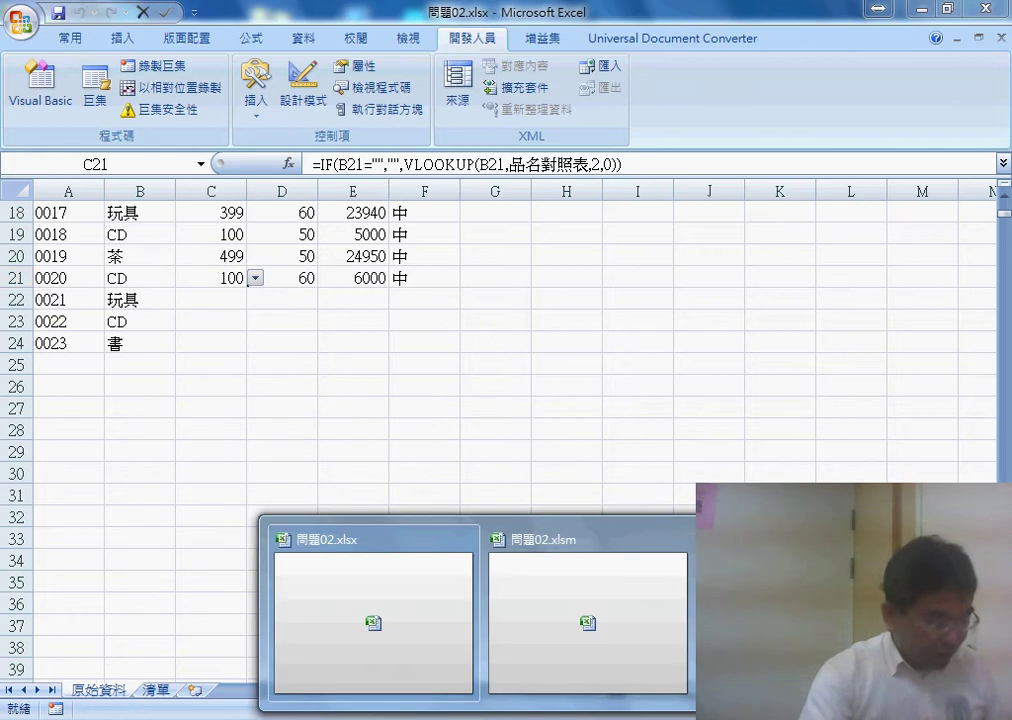
Step: Paste the quote-doubled VLOOKUP formula between the column-C line's empty quotes
{"action": "left_click", "coordinate": [669, 655]}
{"action": "left_click", "coordinate": [457, 235]}
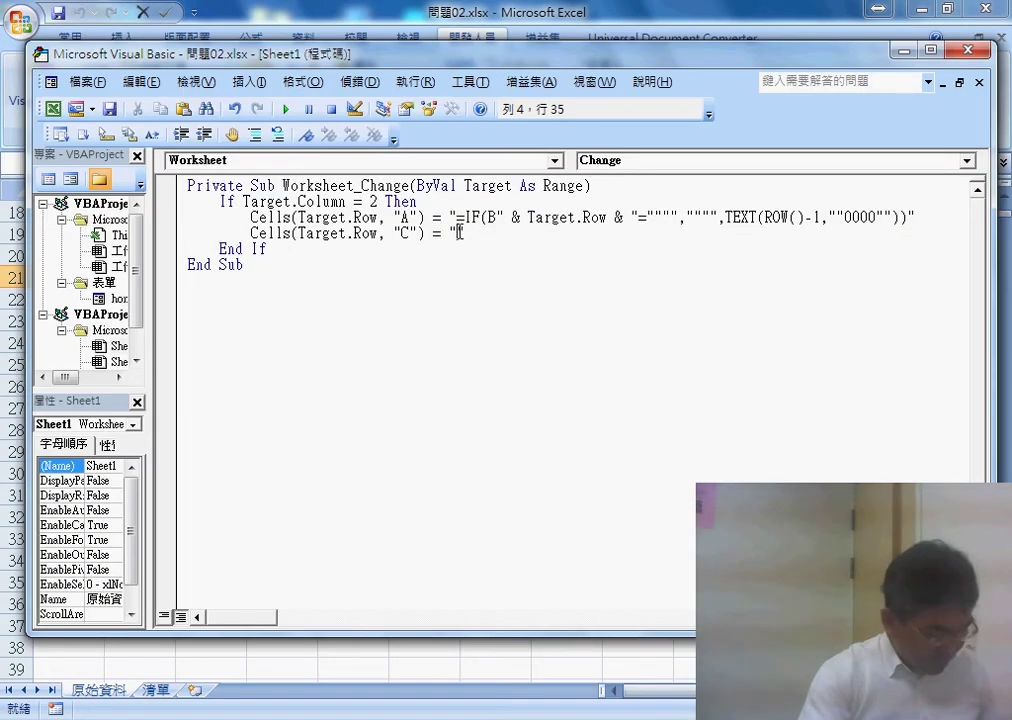
{"action": "key", "text": "ctrl+v"}
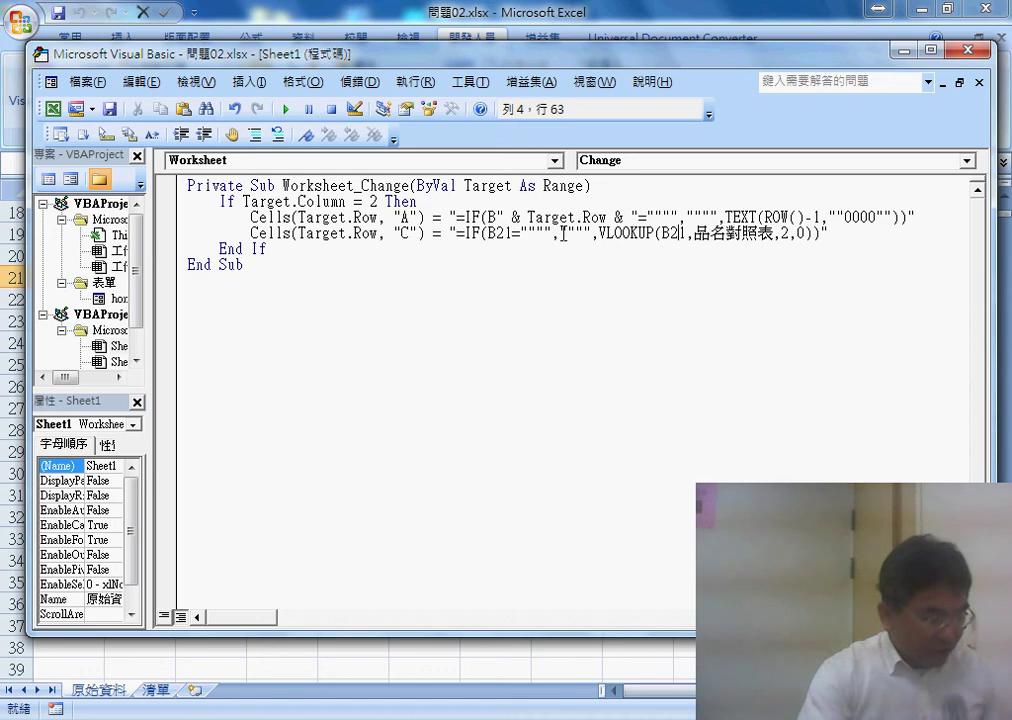
{"action": "left_click_drag", "start_coordinate": [493, 233], "coordinate": [514, 234]}
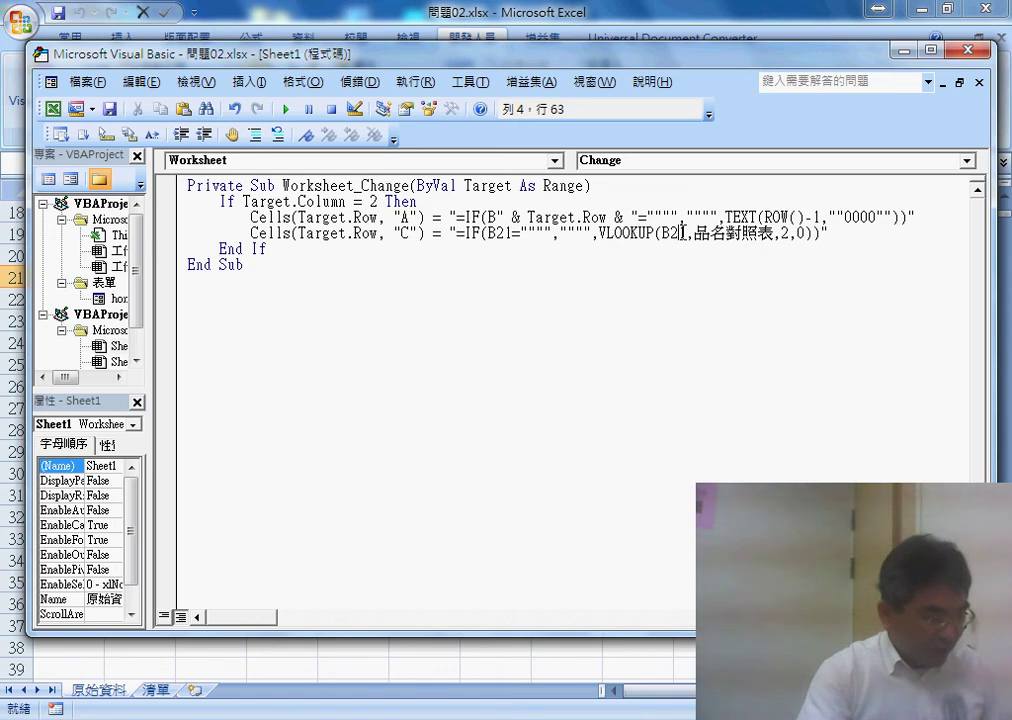
Step: Replace both fixed 21s in the column-C formula with " & Target.Row & " copied from the column-A line
{"action": "left_click_drag", "start_coordinate": [498, 216], "coordinate": [631, 217]}
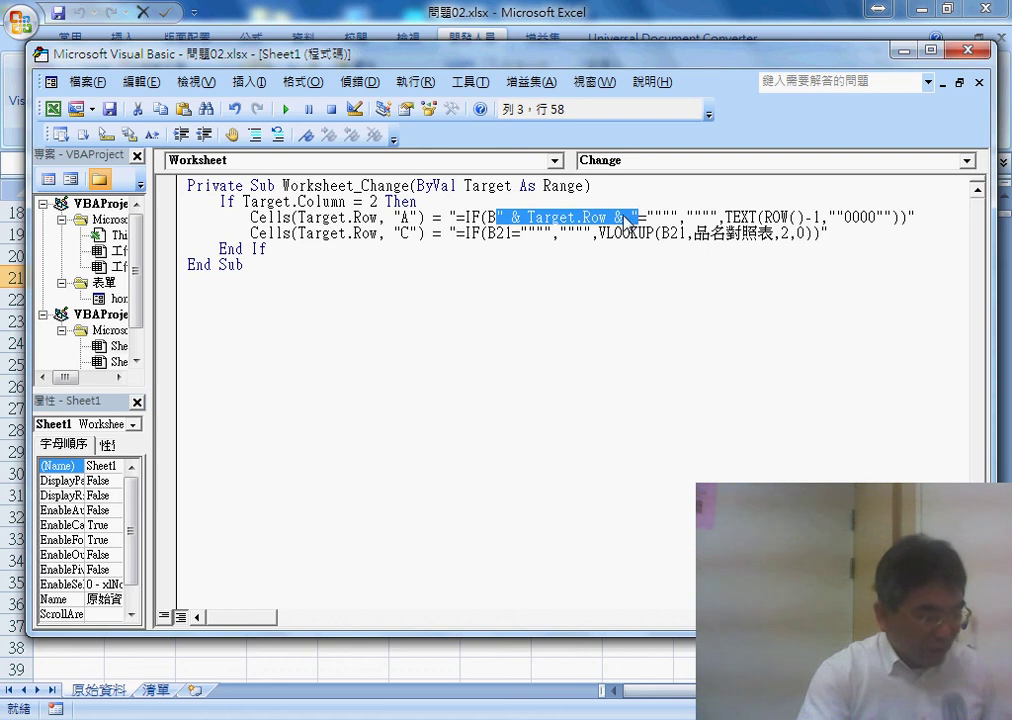
{"action": "right_click", "coordinate": [628, 218]}
{"action": "left_click", "coordinate": [660, 251]}
{"action": "left_click_drag", "start_coordinate": [497, 233], "coordinate": [511, 234]}
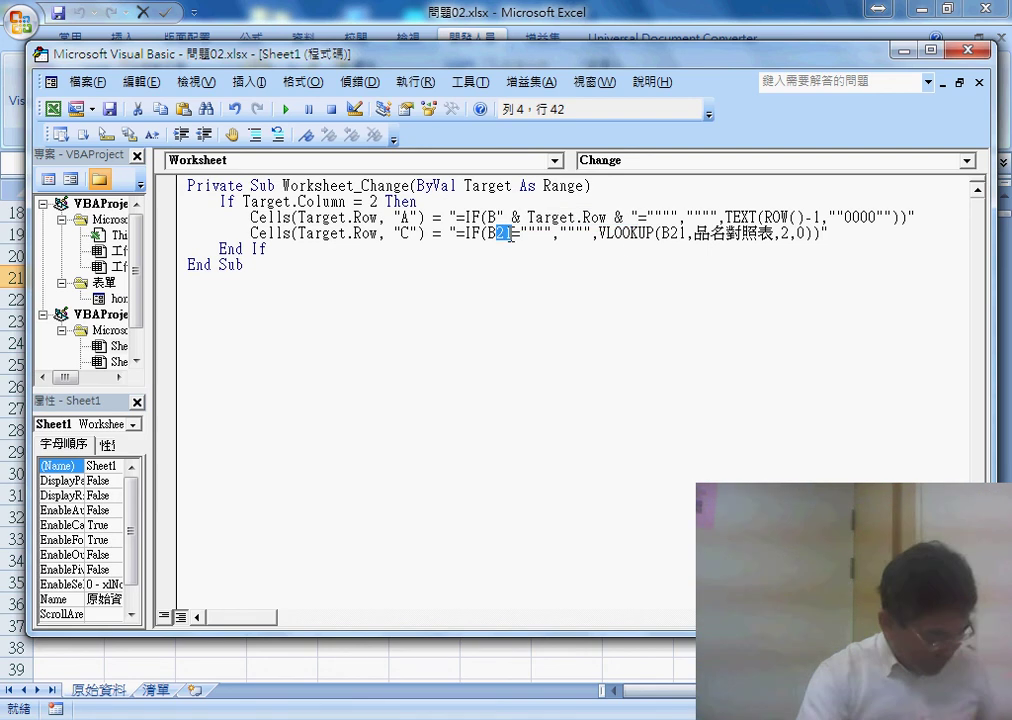
{"action": "key", "text": "ctrl+v"}
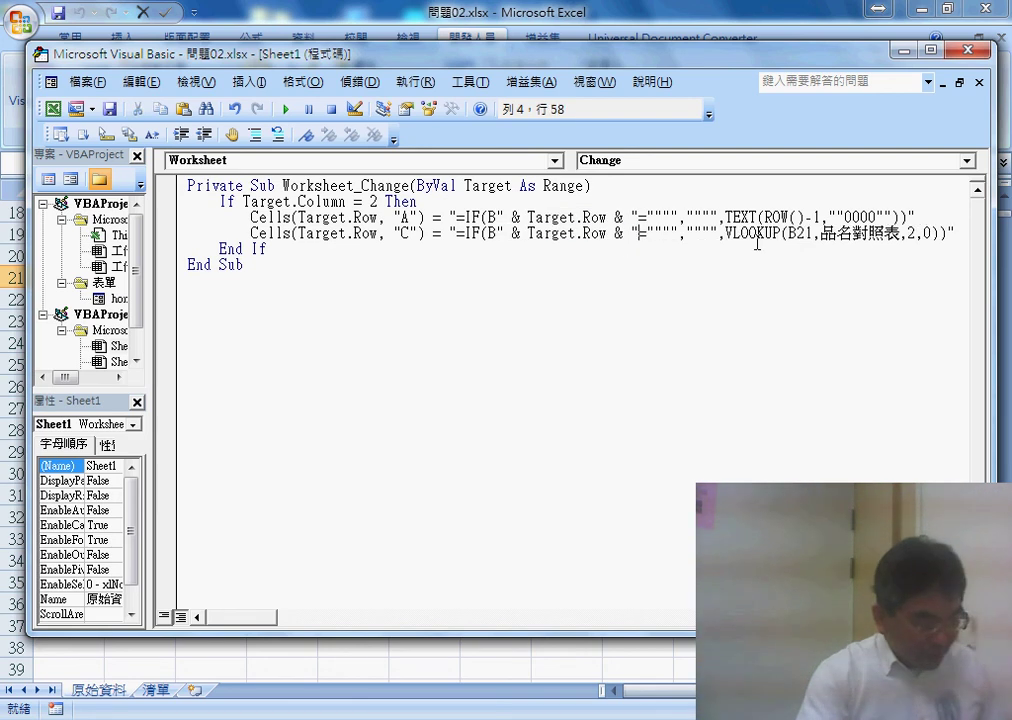
{"action": "left_click_drag", "start_coordinate": [797, 233], "coordinate": [815, 234]}
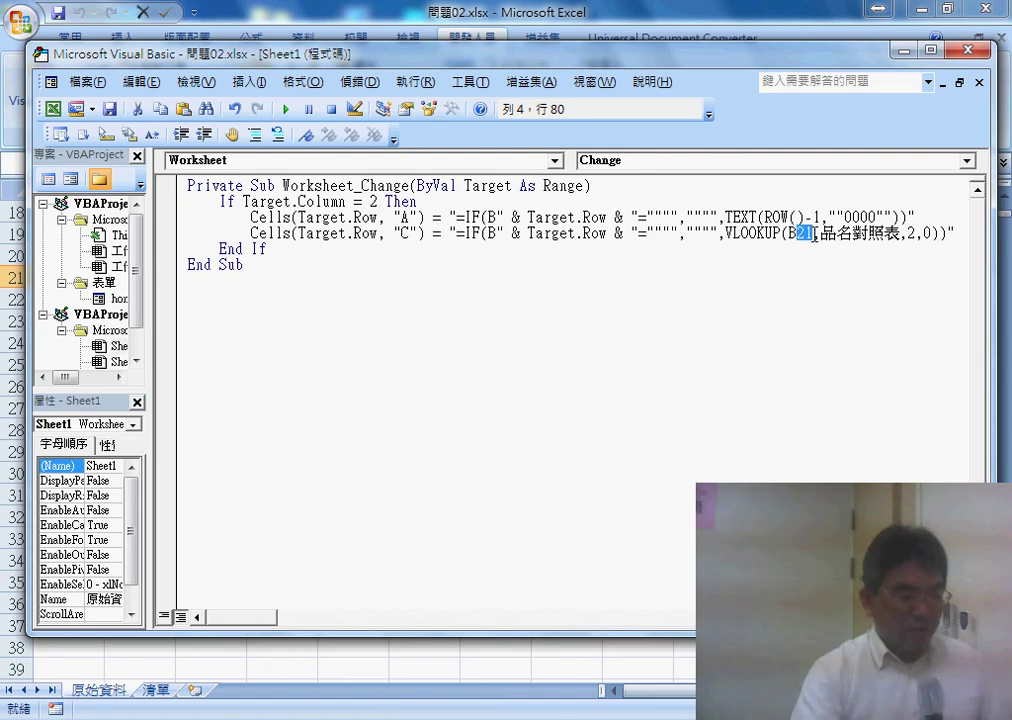
{"action": "key", "text": "ctrl+v"}
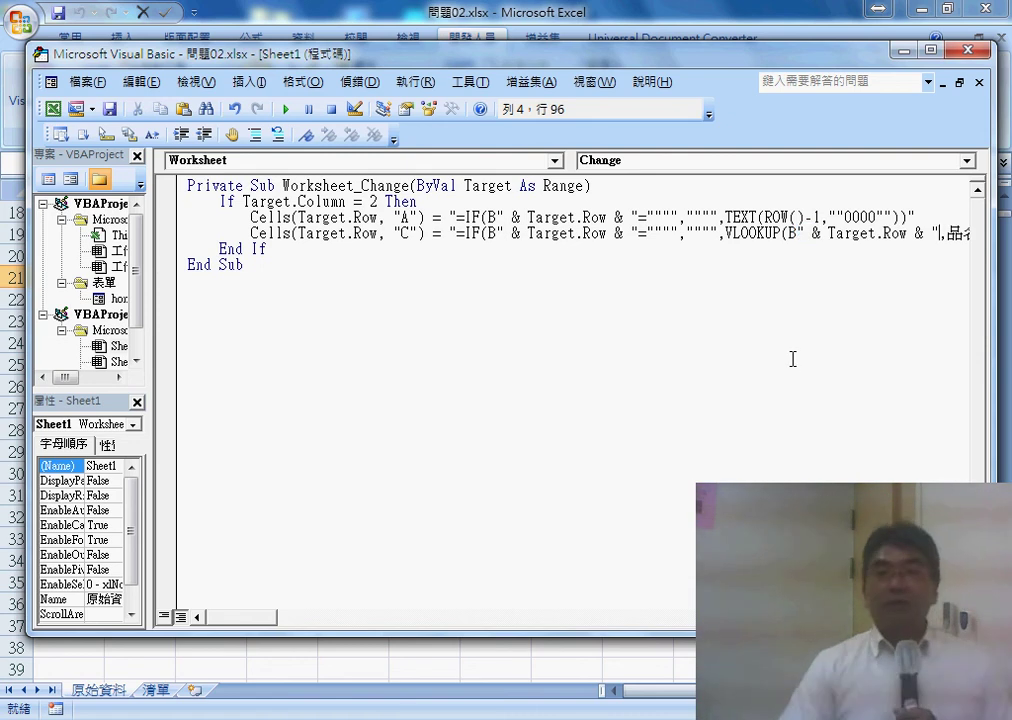
{"action": "left_click", "coordinate": [794, 359]}
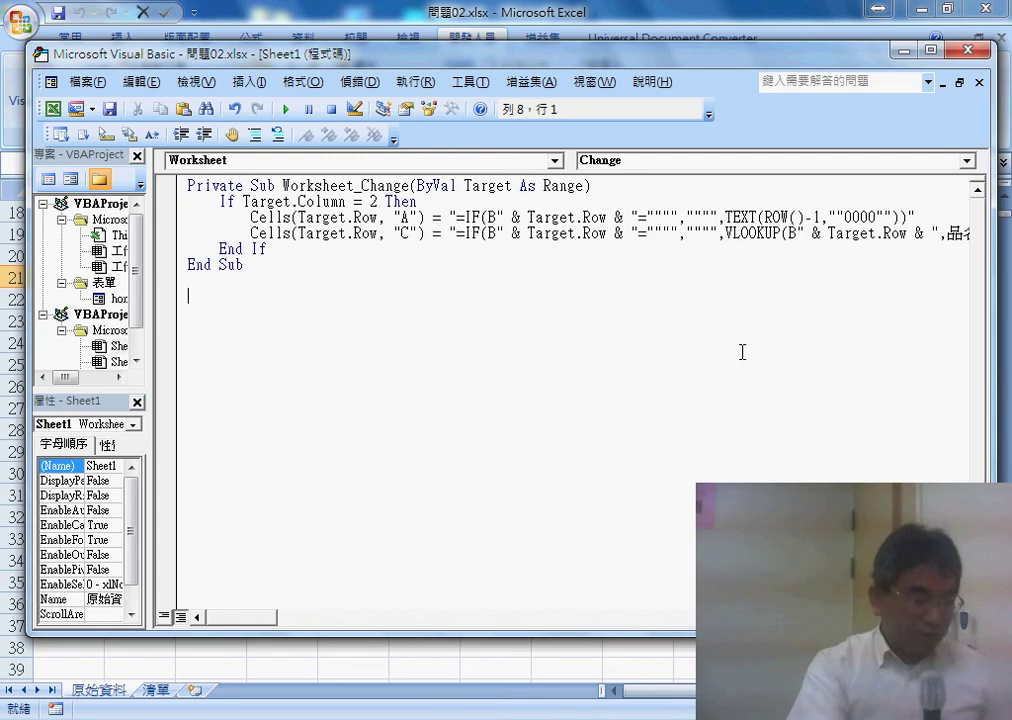
{"action": "left_click", "coordinate": [765, 44]}
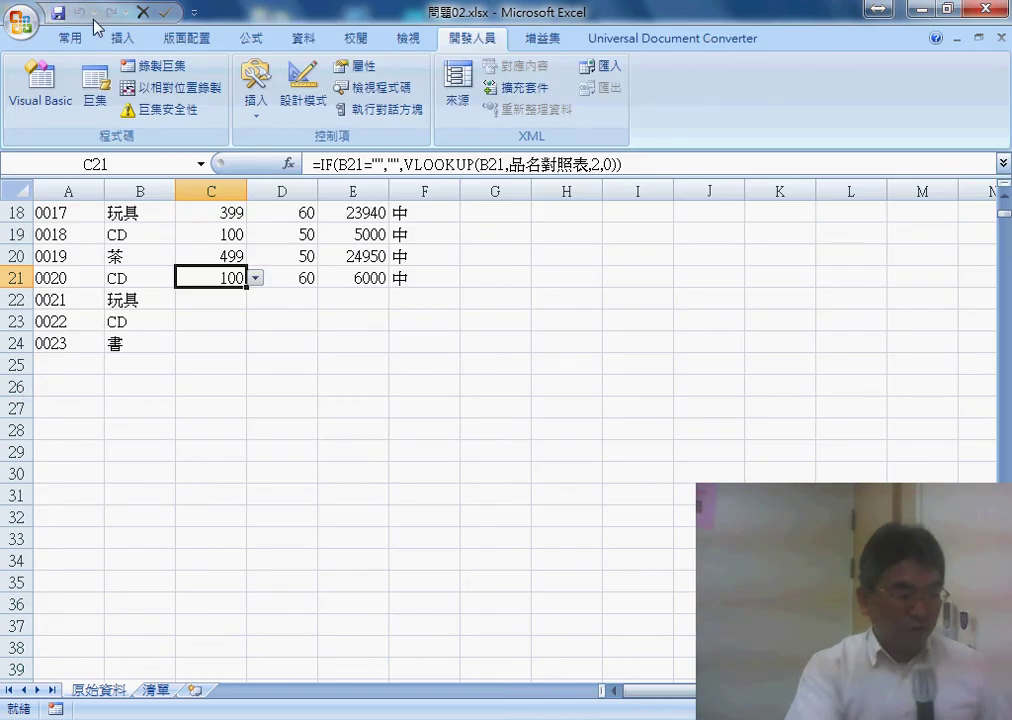
{"action": "left_click", "coordinate": [59, 14]}
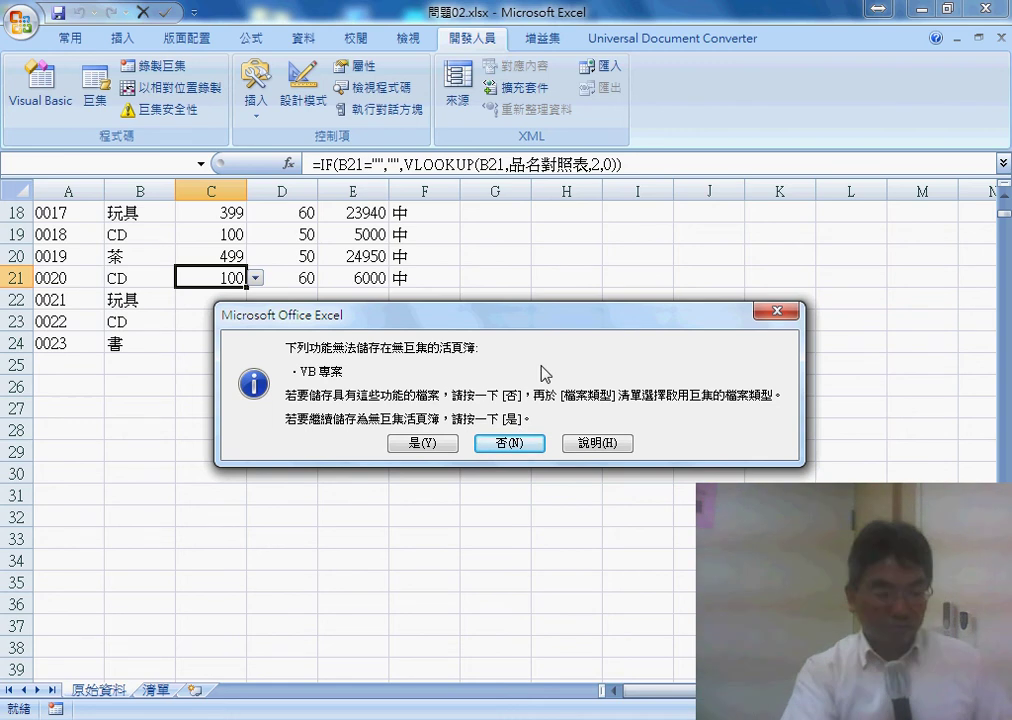
{"action": "left_click", "coordinate": [777, 312]}
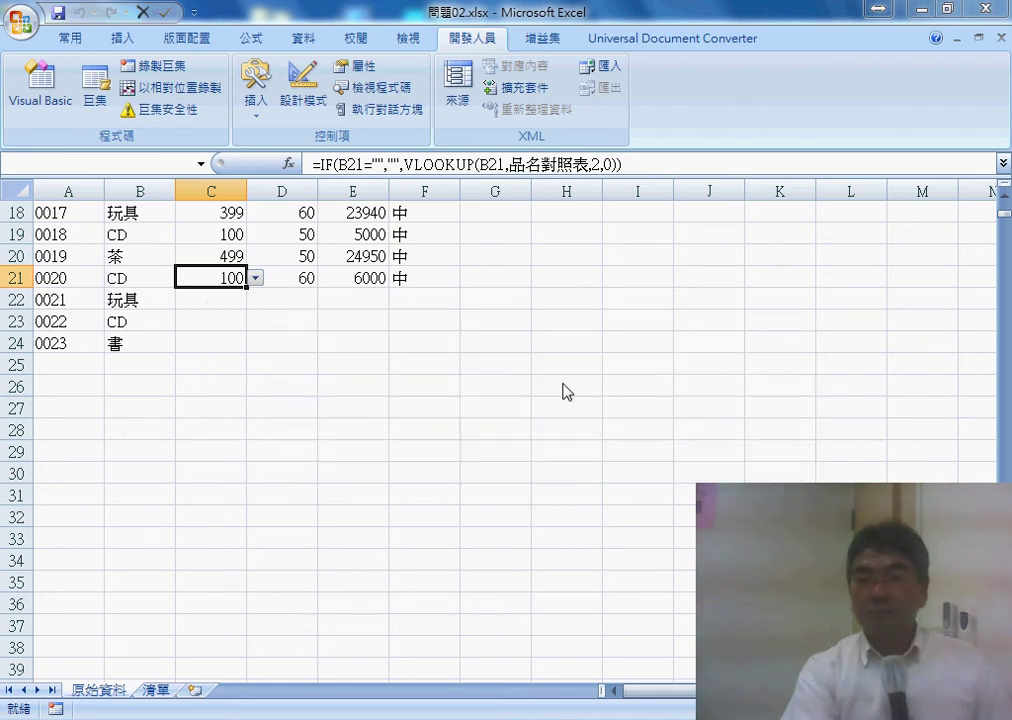
{"action": "left_click", "coordinate": [576, 467]}
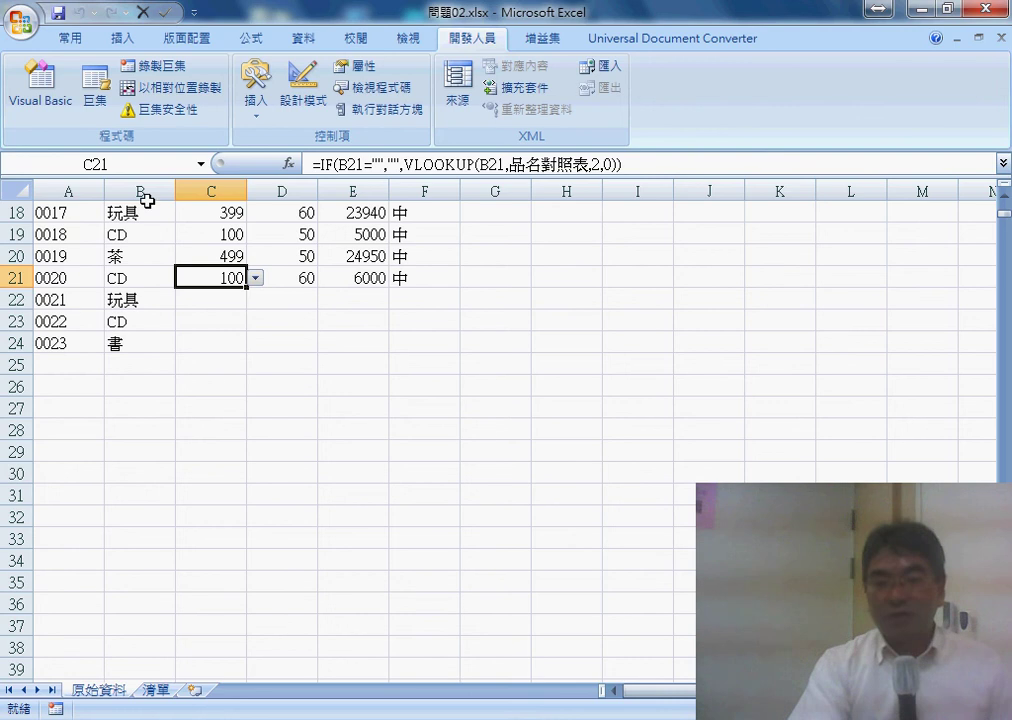
{"action": "mouse_move", "coordinate": [584, 716]}
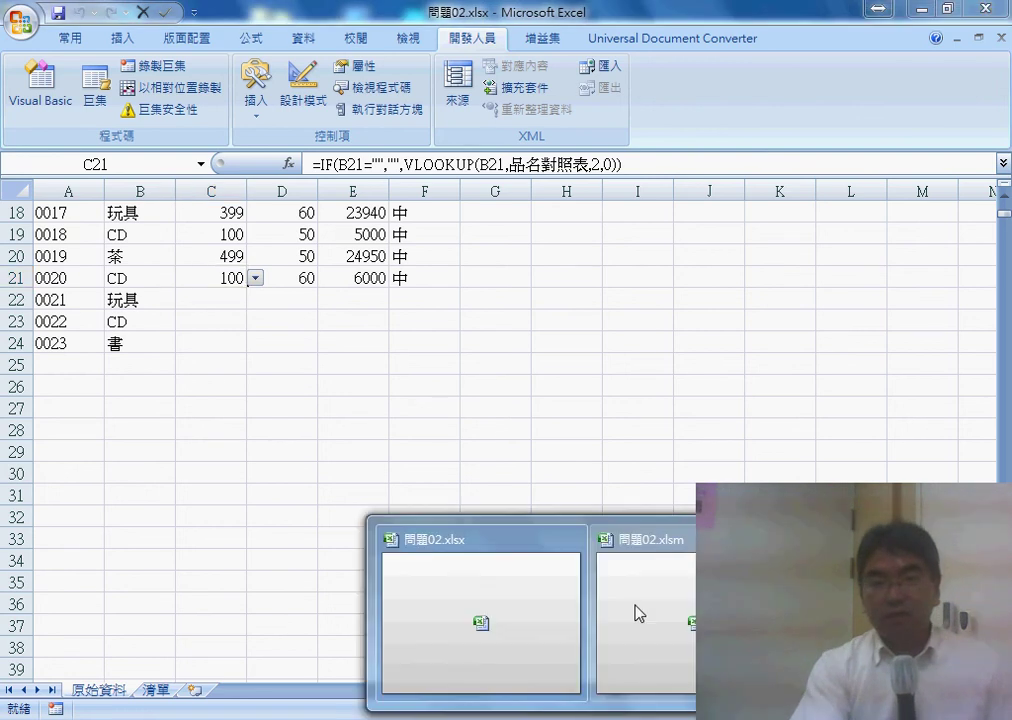
{"action": "left_click", "coordinate": [48, 95]}
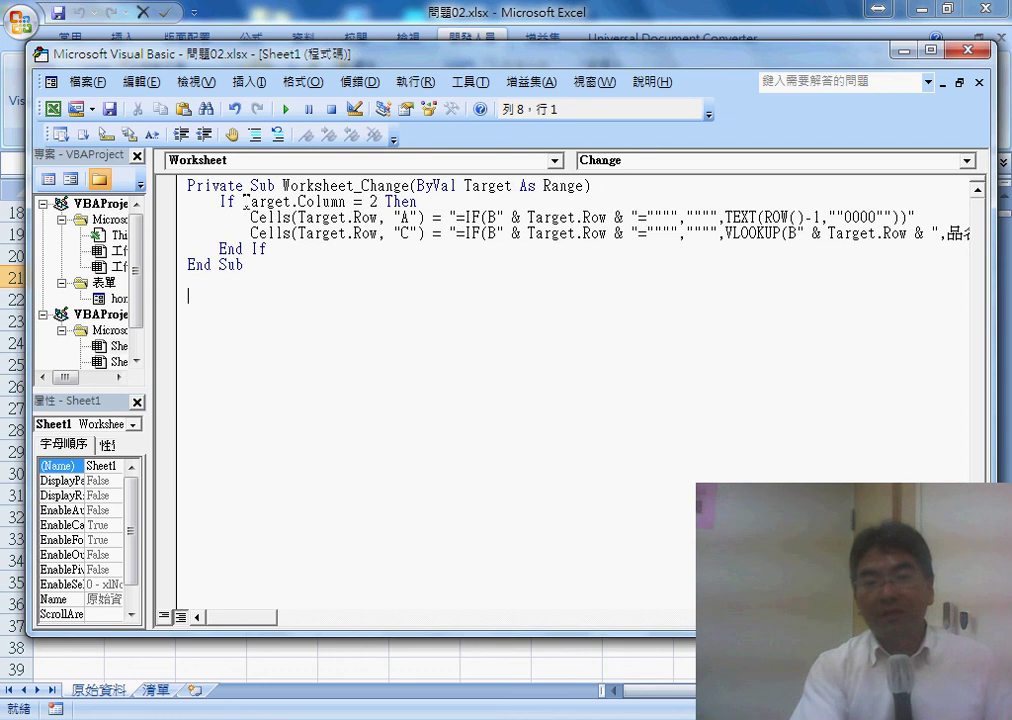
Step: Move the code window aside and activate the worksheet at cell B23
{"action": "left_click_drag", "start_coordinate": [243, 202], "coordinate": [347, 202]}
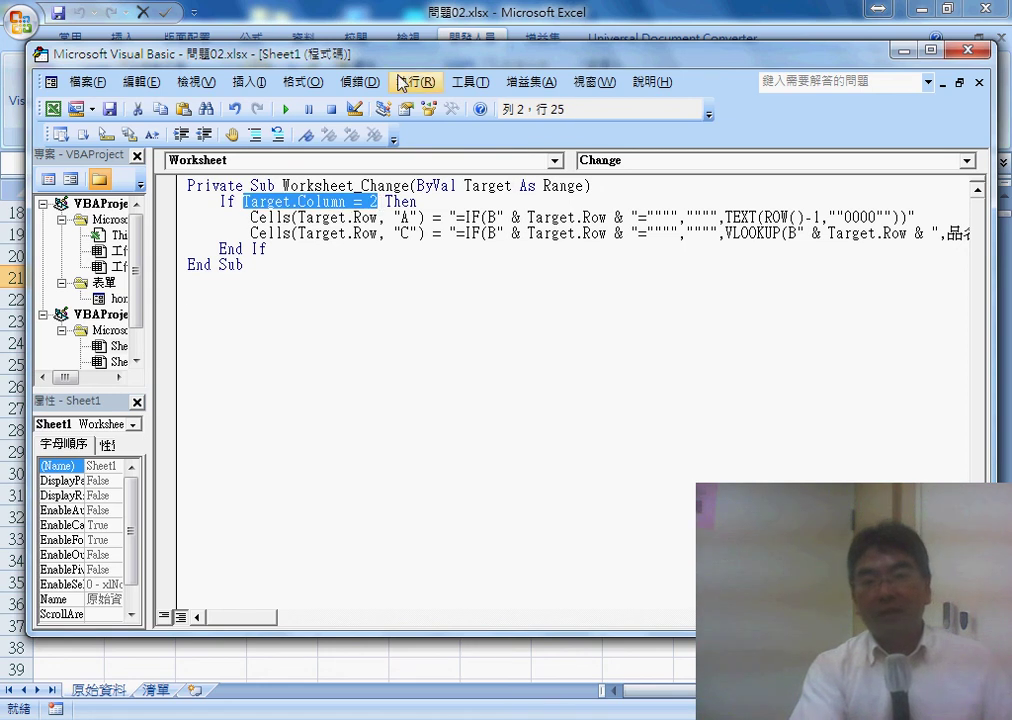
{"action": "left_click_drag", "start_coordinate": [278, 53], "coordinate": [453, 76]}
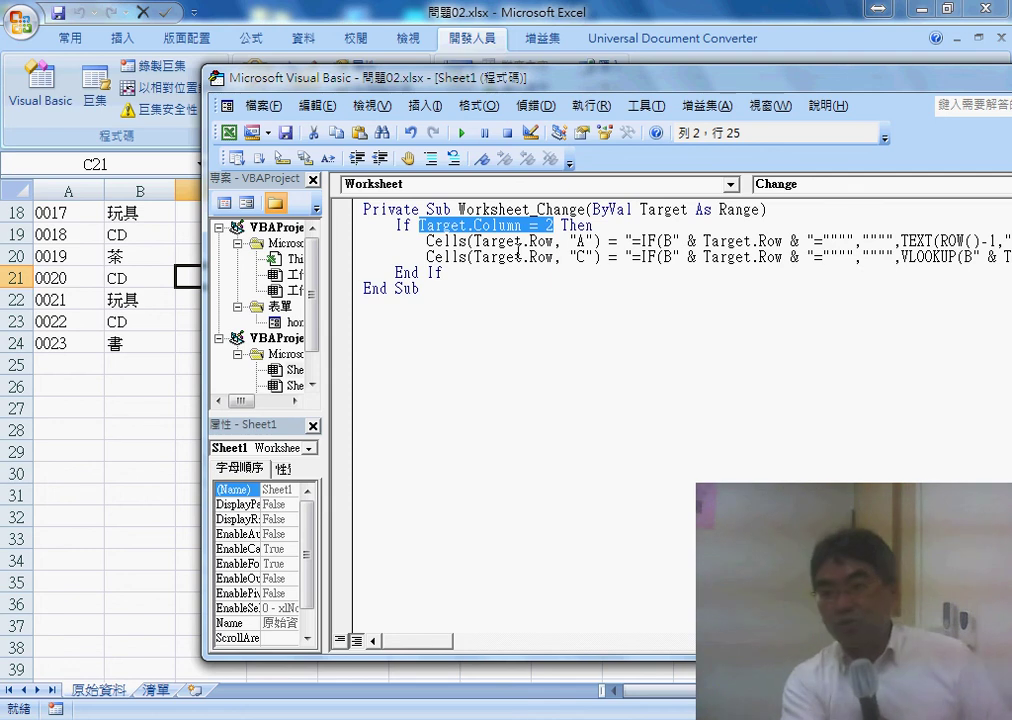
{"action": "left_click", "coordinate": [614, 257]}
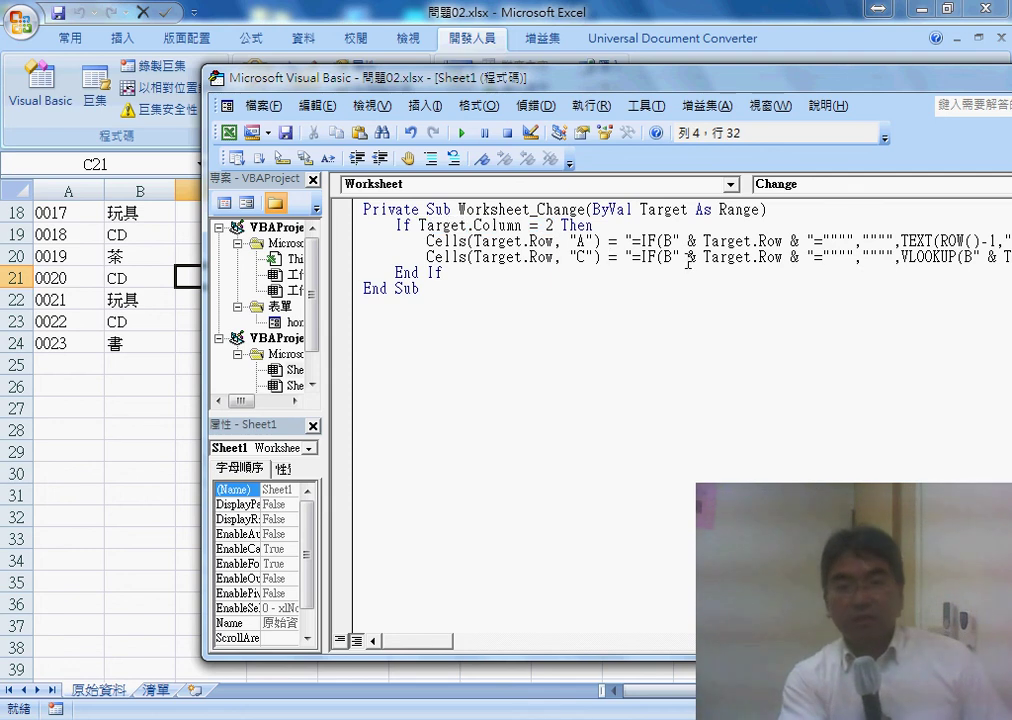
{"action": "left_click", "coordinate": [171, 330]}
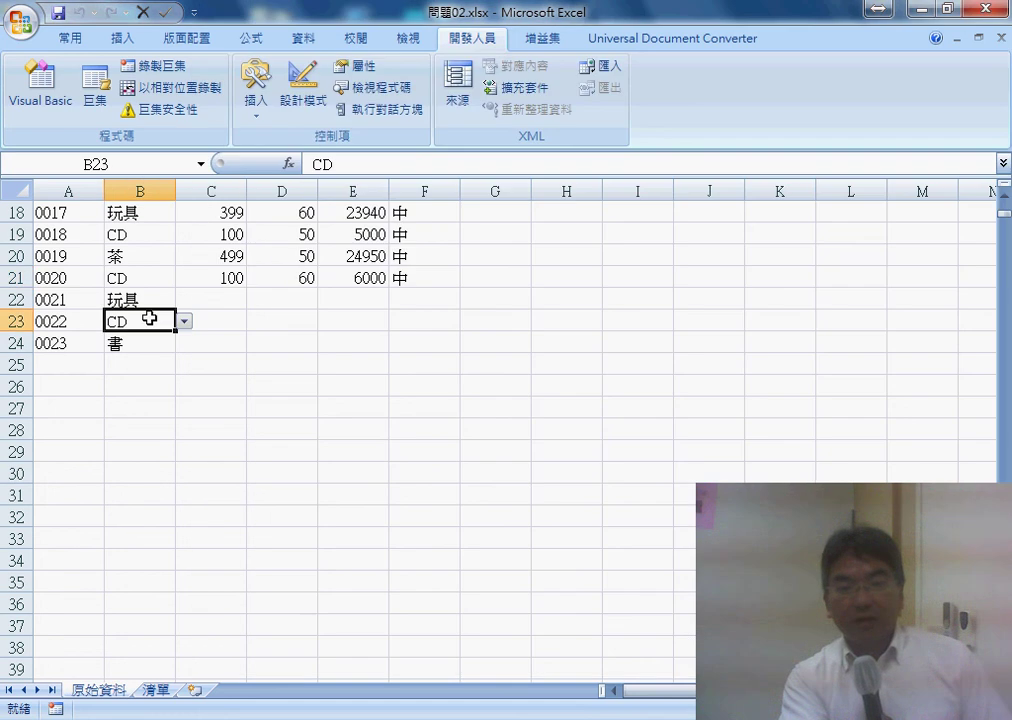
Step: Choose 茶 for B25, then select C25's formula in the formula bar to inspect it
{"action": "left_click", "coordinate": [134, 362]}
{"action": "left_click", "coordinate": [184, 365]}
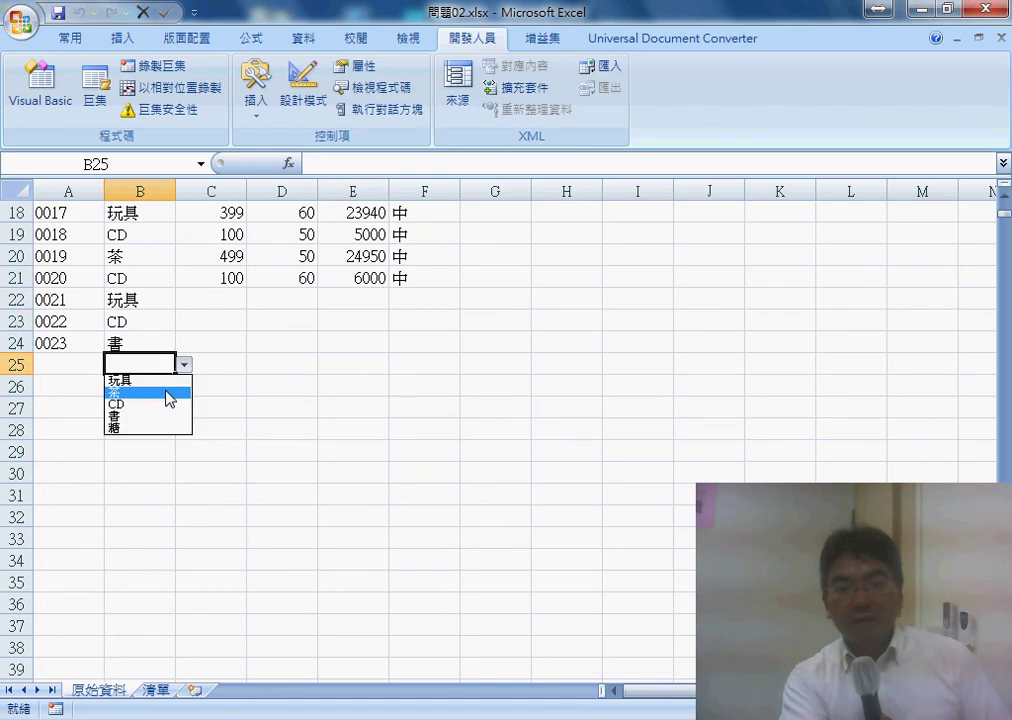
{"action": "left_click", "coordinate": [165, 394]}
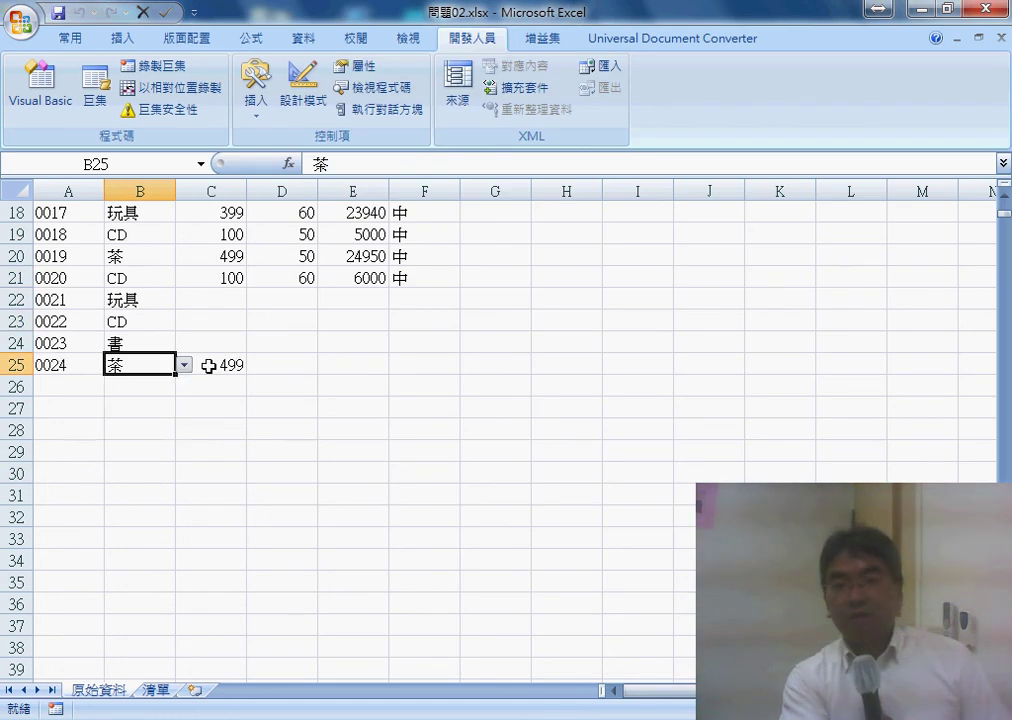
{"action": "left_click", "coordinate": [221, 364]}
{"action": "left_click_drag", "start_coordinate": [622, 164], "coordinate": [308, 150]}
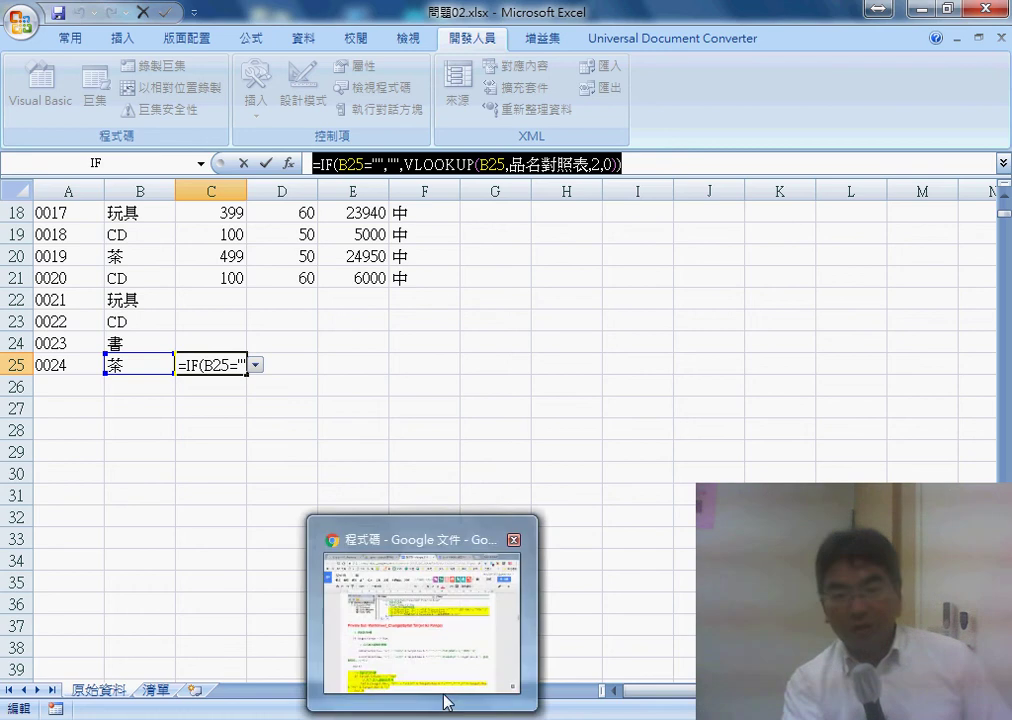
{"action": "left_click", "coordinate": [445, 700]}
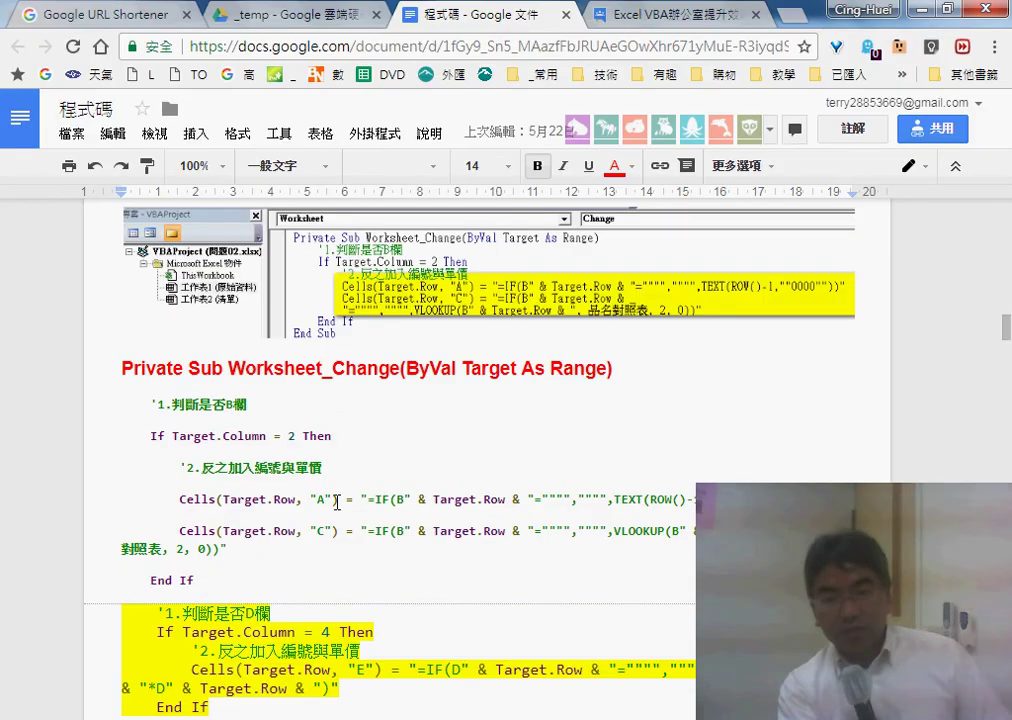
{"action": "scroll", "coordinate": [337, 502], "scroll_direction": "down", "scroll_amount": 1}
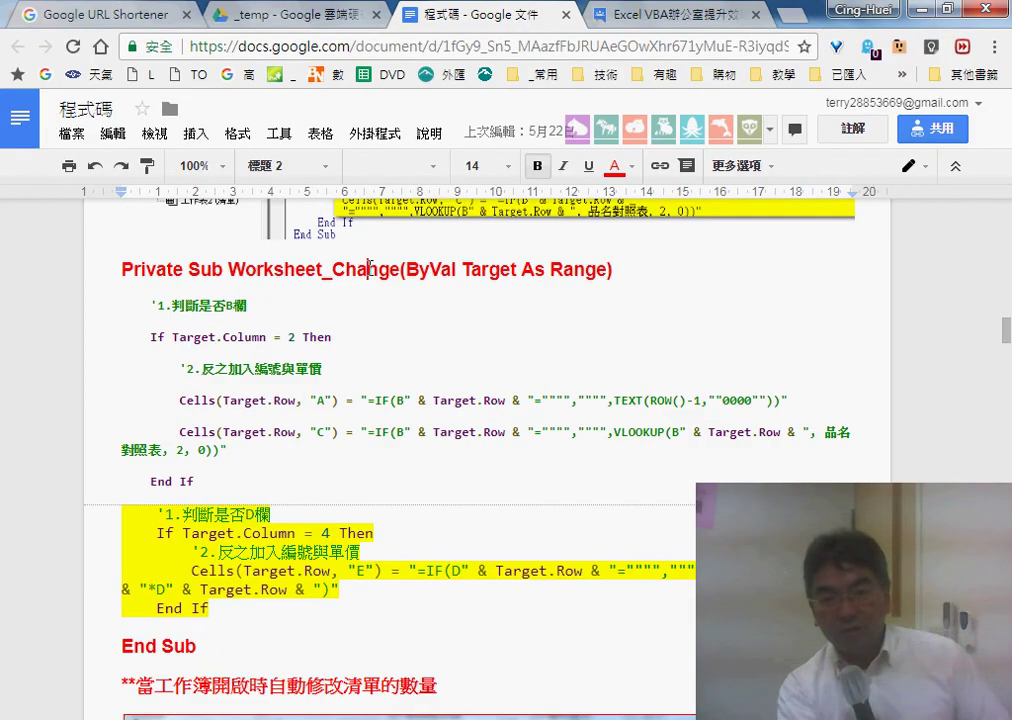
{"action": "left_click_drag", "start_coordinate": [240, 450], "coordinate": [96, 402]}
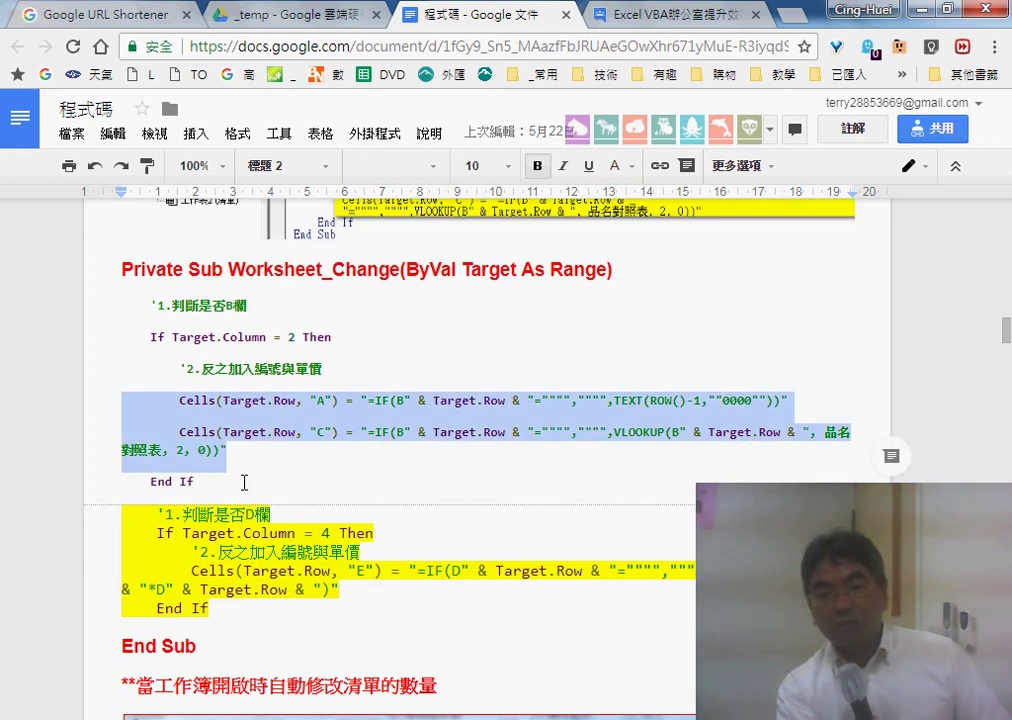
{"action": "scroll", "coordinate": [244, 483], "scroll_direction": "down", "scroll_amount": 1}
{"action": "mouse_move", "coordinate": [196, 384]}
{"action": "left_mouse_down"}
{"action": "mouse_move", "coordinate": [73, 225]}
{"action": "mouse_move", "coordinate": [173, 494]}
{"action": "left_mouse_up"}
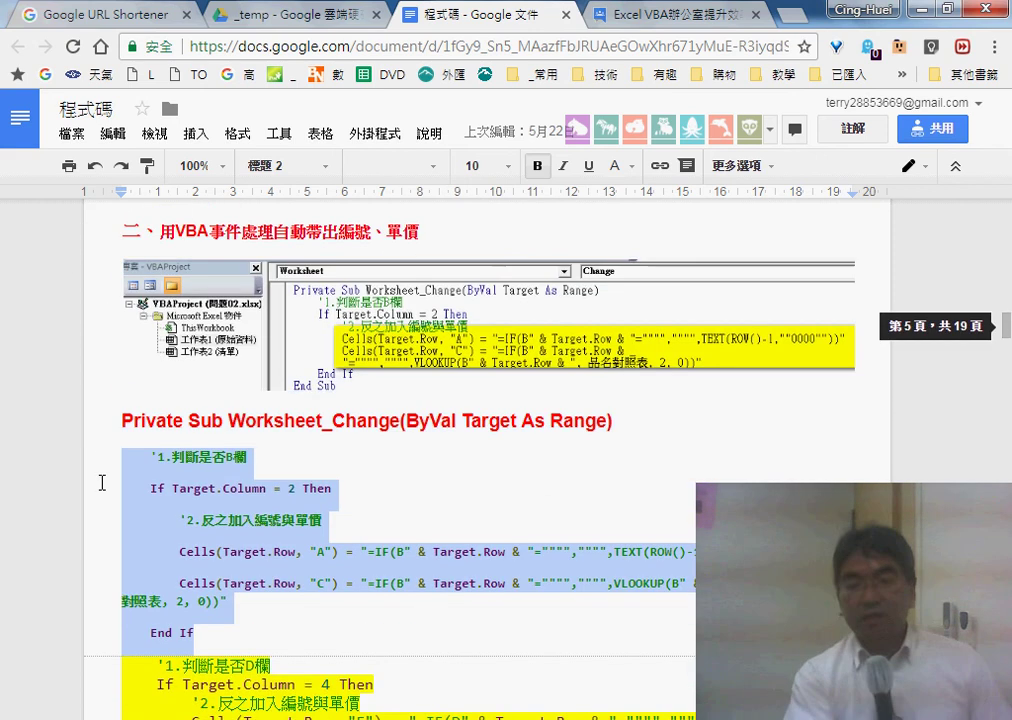
{"action": "scroll", "coordinate": [173, 494], "scroll_direction": "down", "scroll_amount": 1}
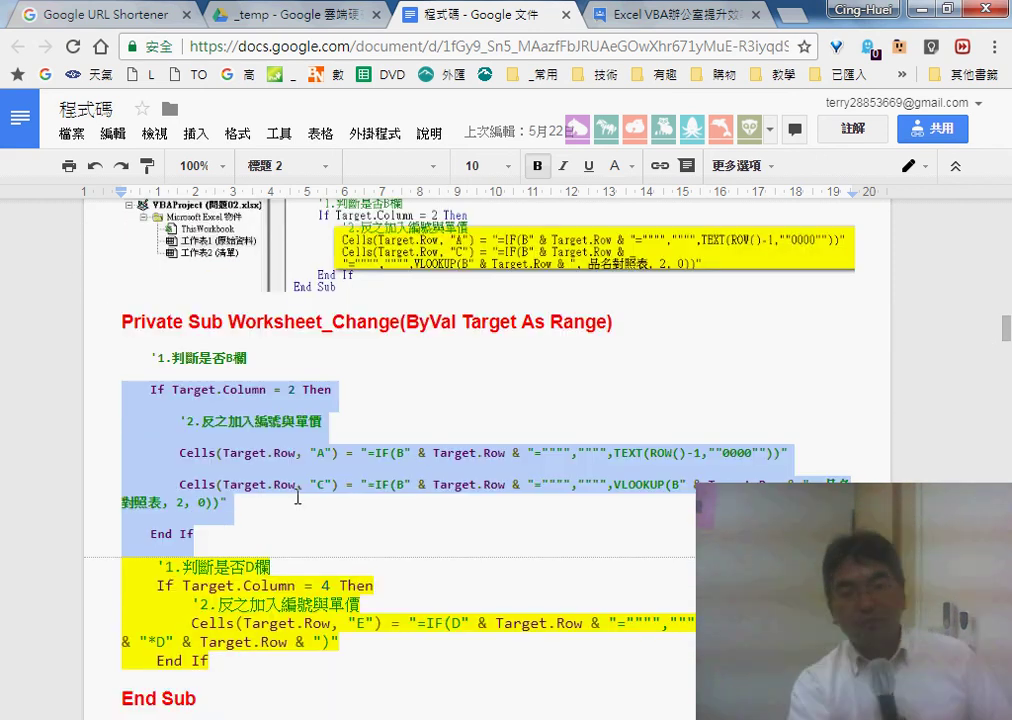